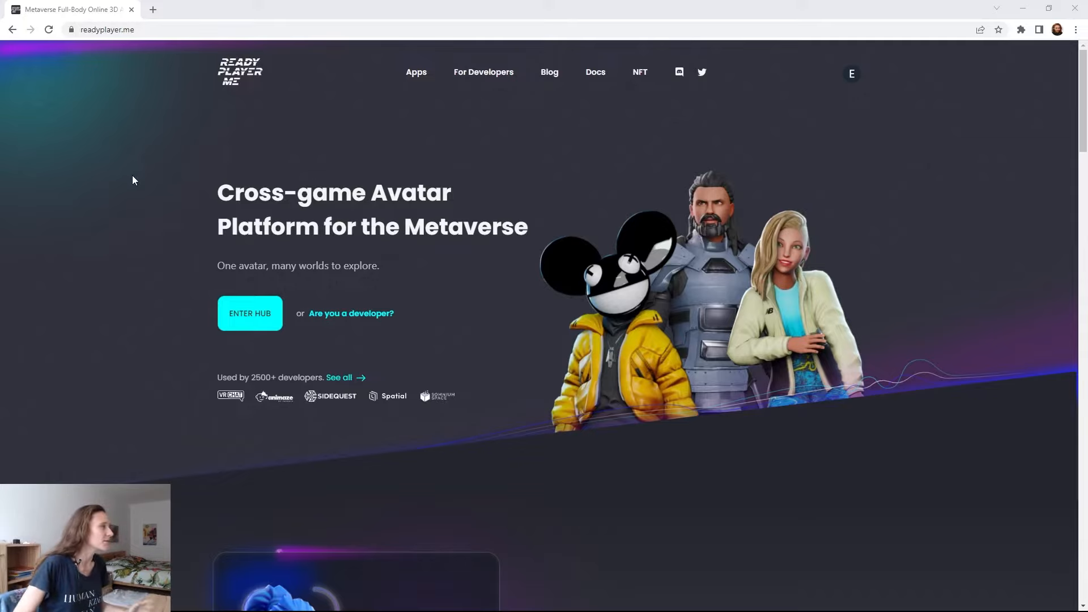
Enter the Ready Player Me hub and open the collection of saved avatars.
left_click(161, 30)
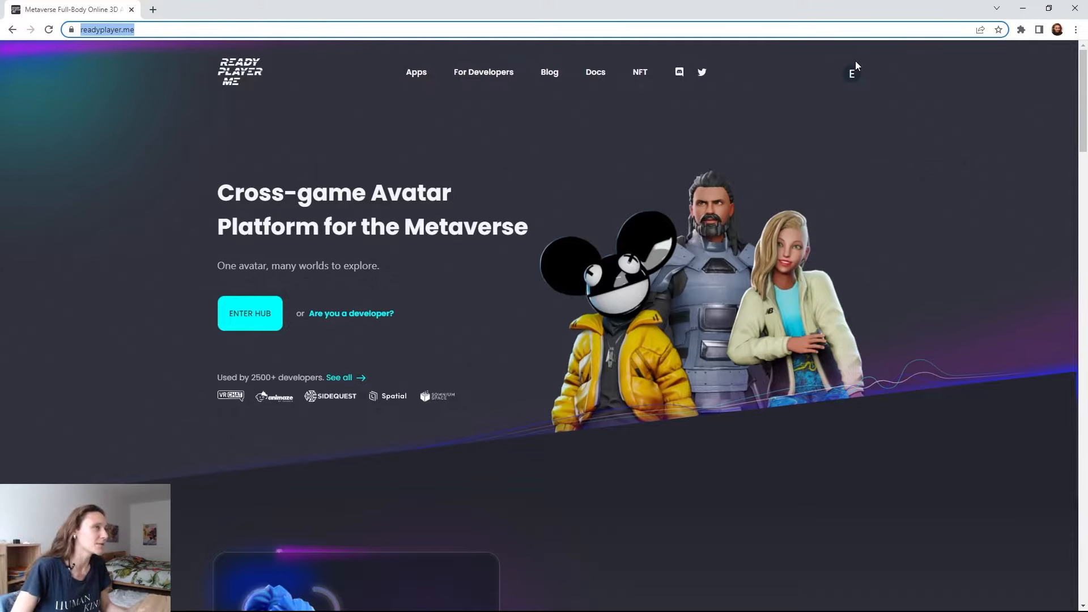
left_click(850, 75)
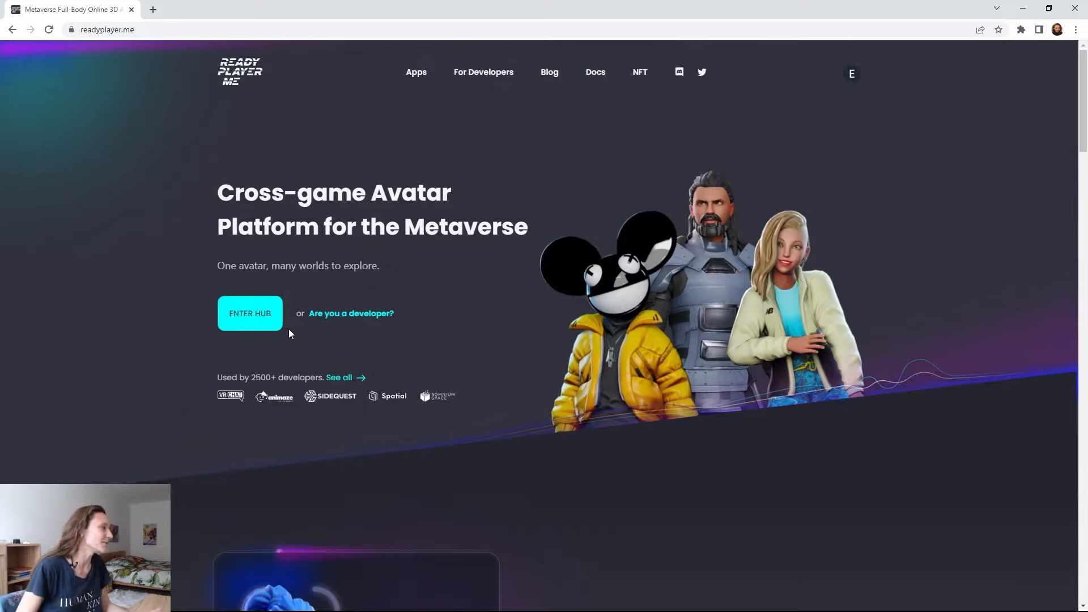
left_click(265, 324)
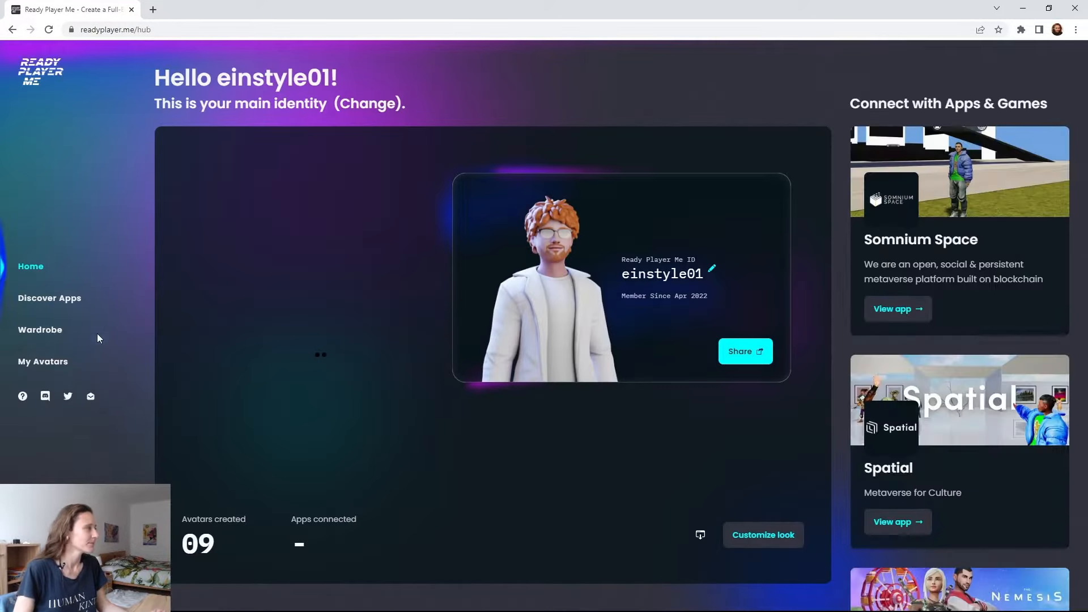
left_click(68, 363)
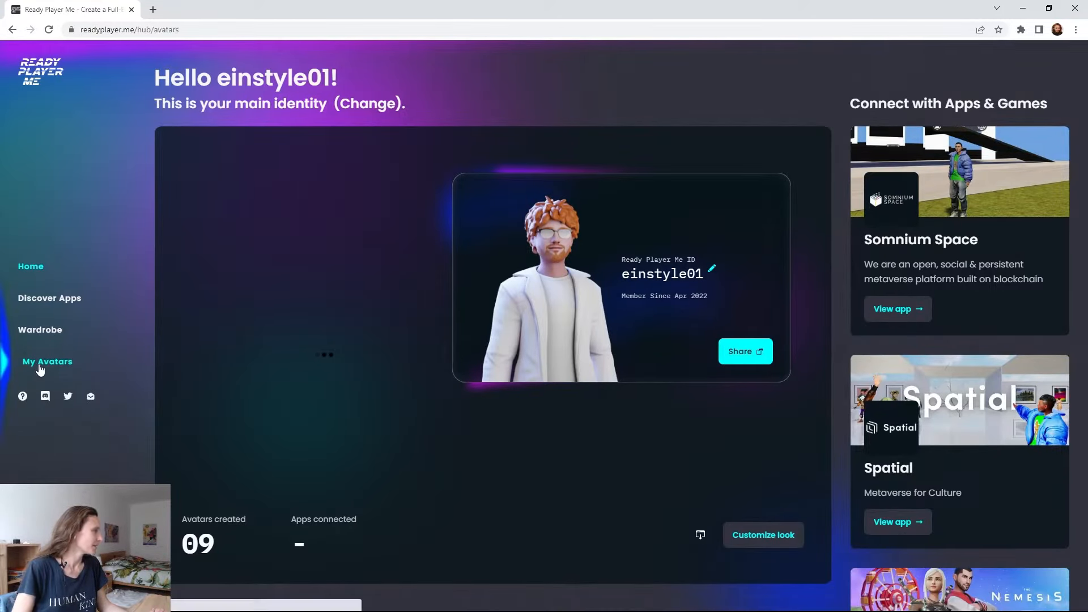
scroll(379, 339, "down", 2)
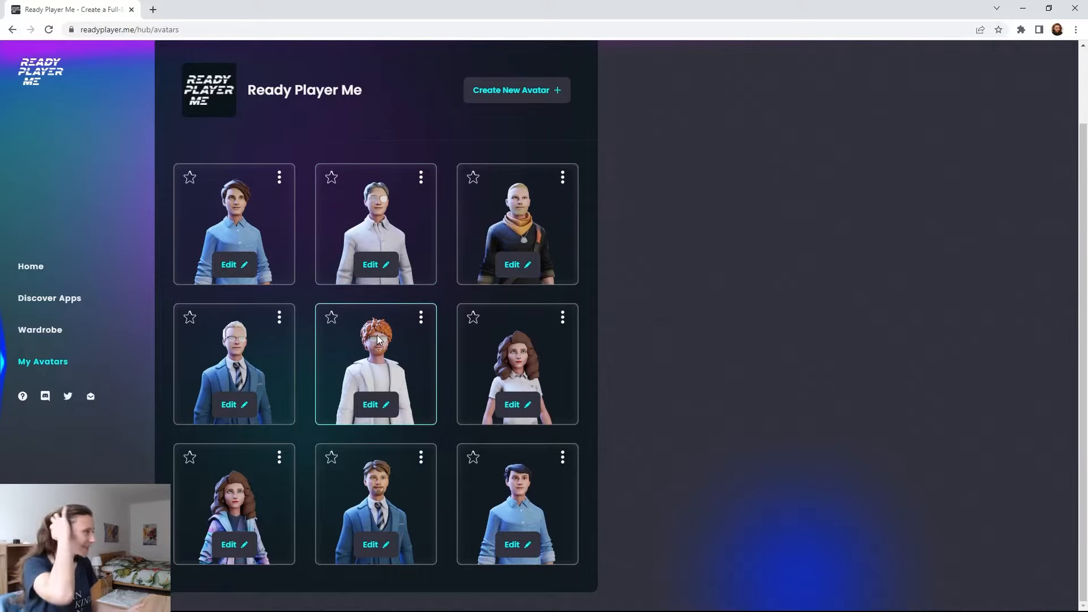
scroll(588, 234, "up", 2)
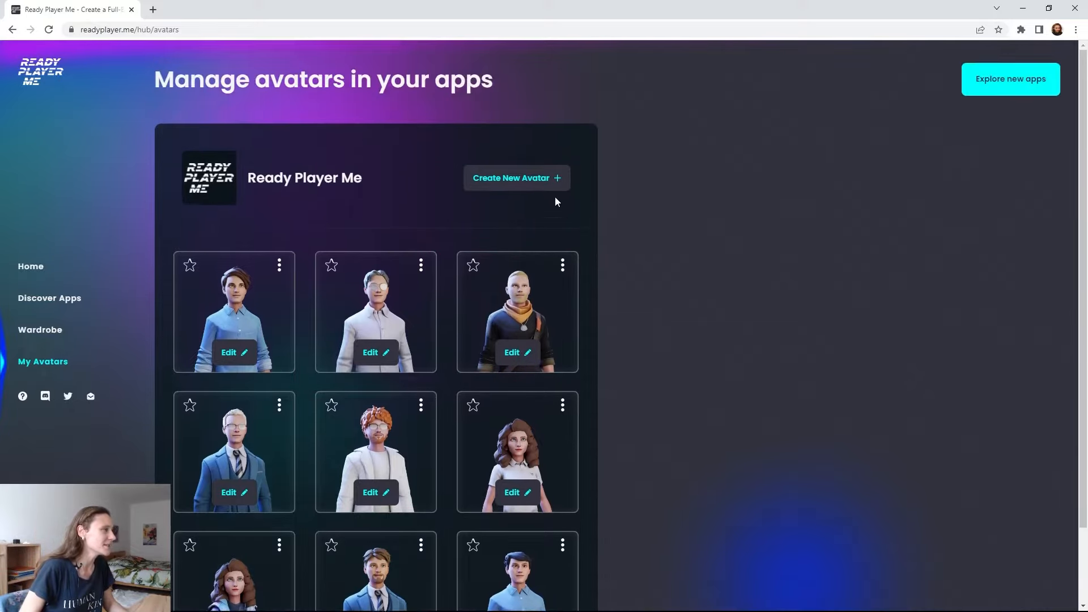
Start creating a brand-new avatar with the Feminine body type.
left_click(529, 175)
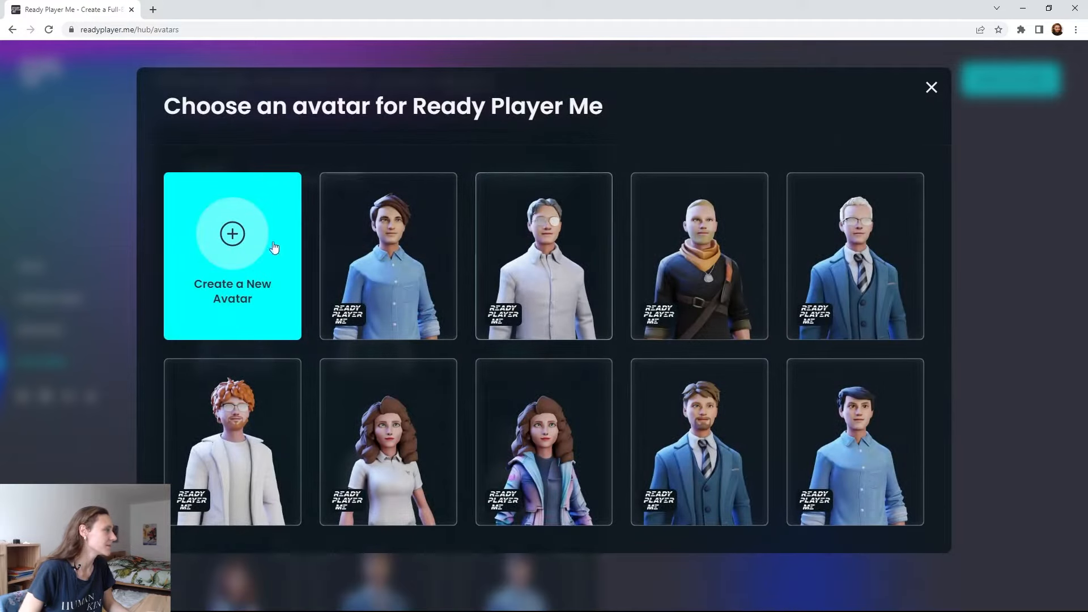
left_click(237, 272)
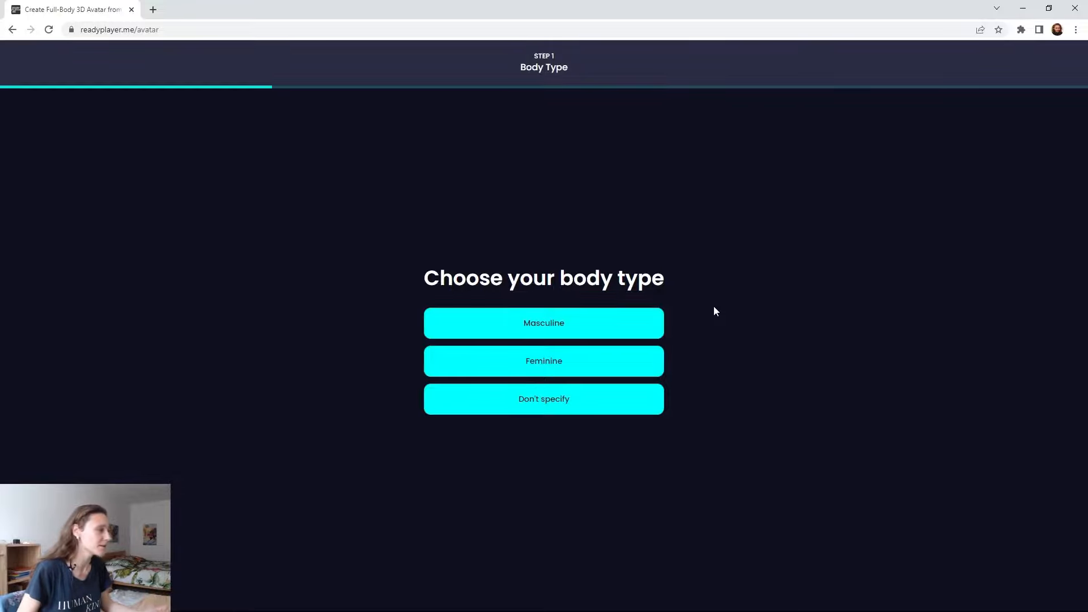
left_click(595, 365)
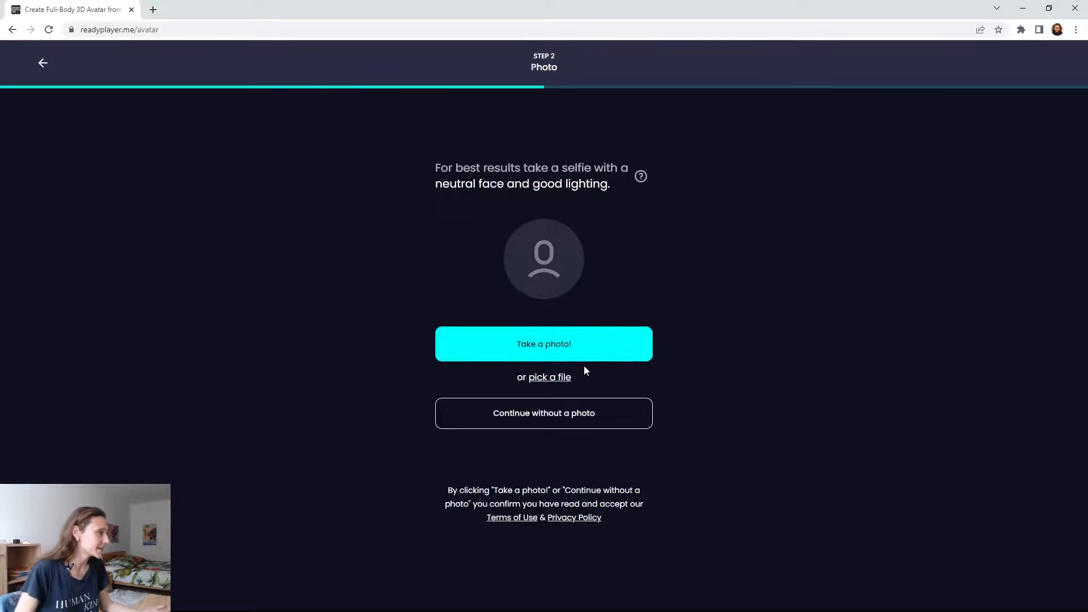
Upload the portrait IMG_6607 v2 (3) from the Pictures > Photos > Professional folder and accept it as the avatar's photo.
left_click(550, 378)
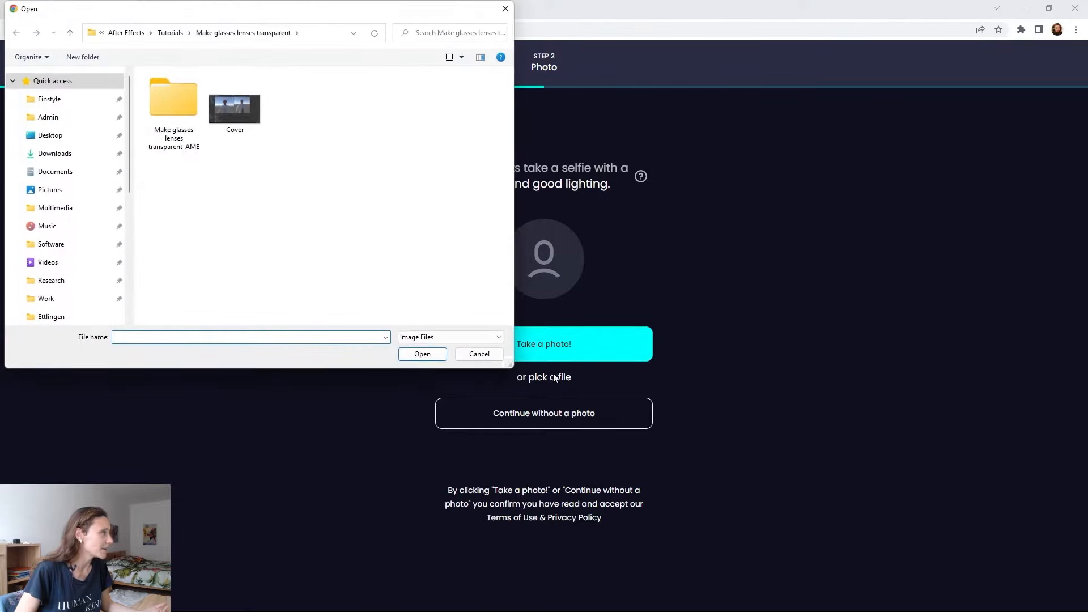
left_click(55, 193)
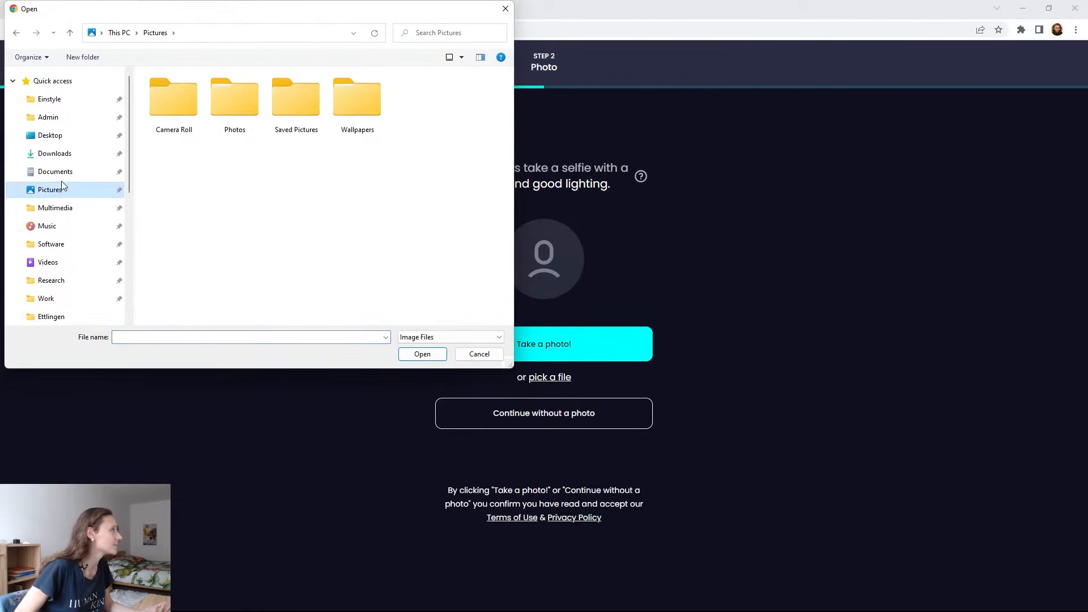
double_click(236, 95)
double_click(245, 105)
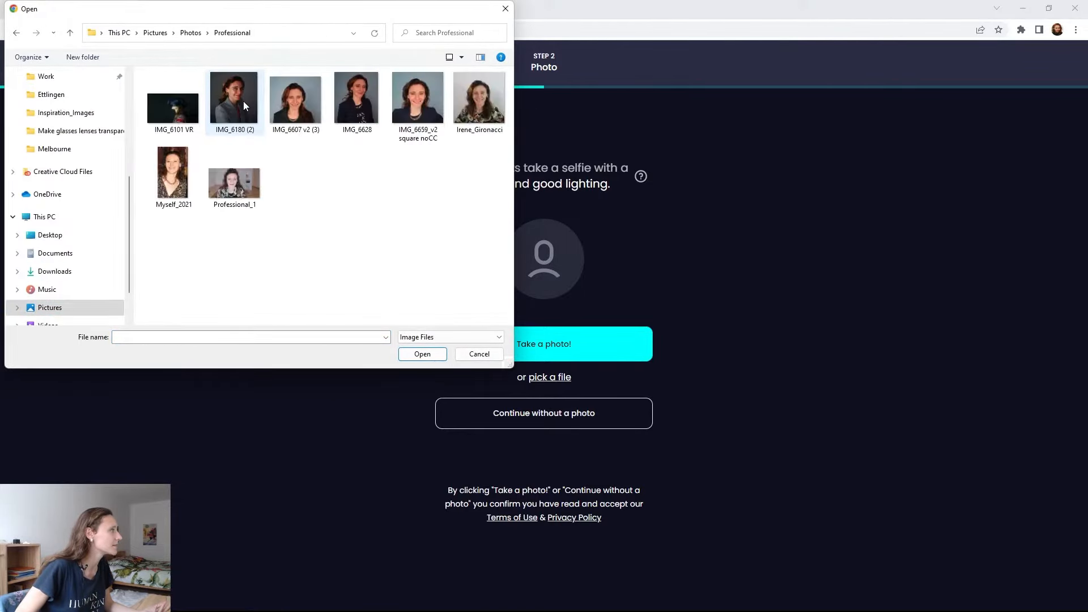
double_click(313, 110)
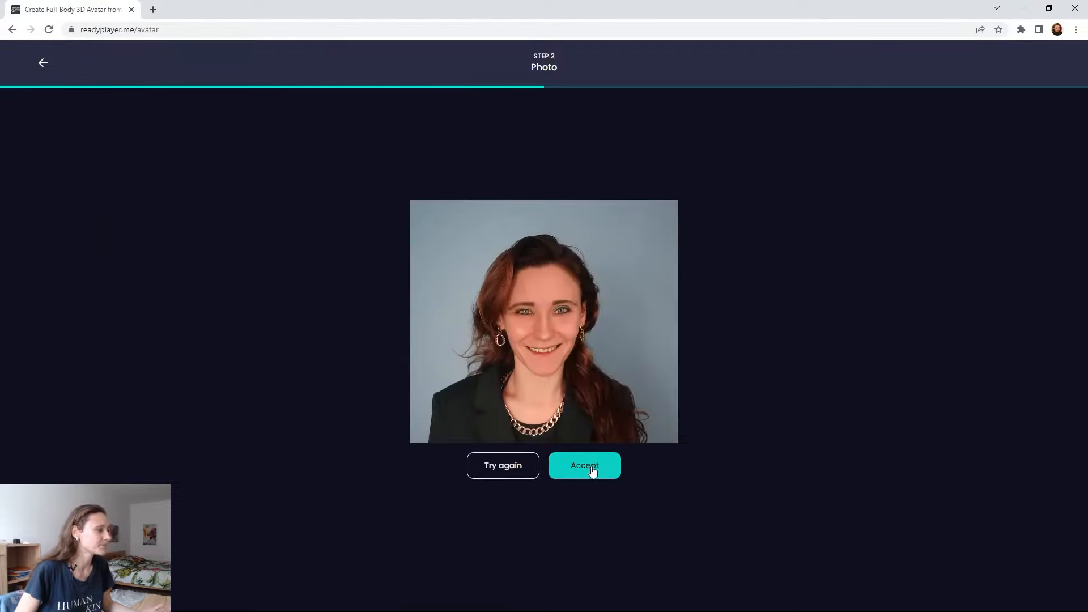
left_click(591, 470)
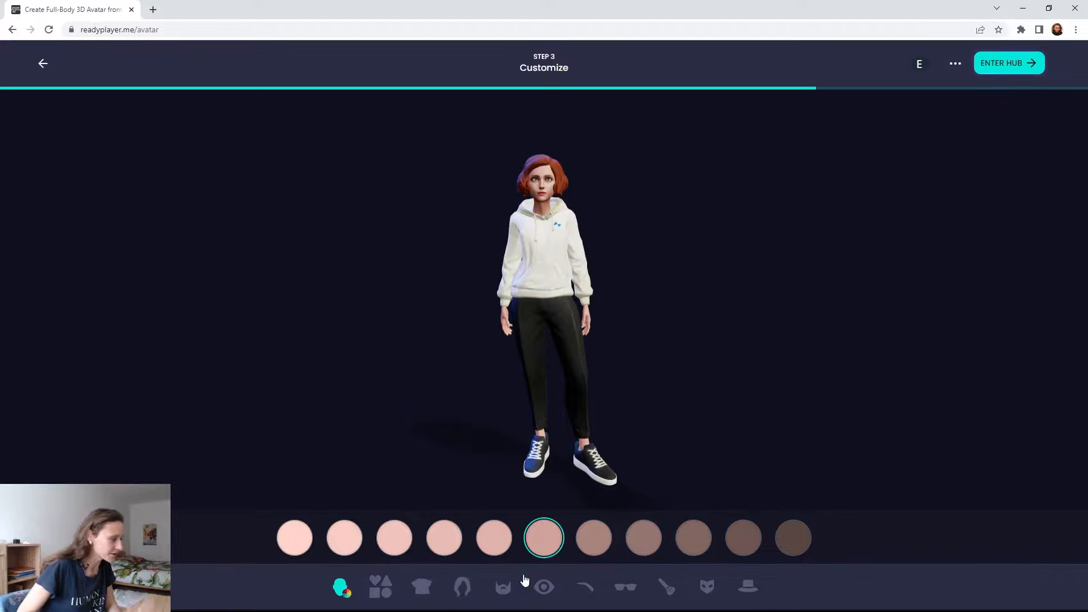
Give the avatar the long, voluminous curly hairstyle and colour it dark brown.
left_click(453, 590)
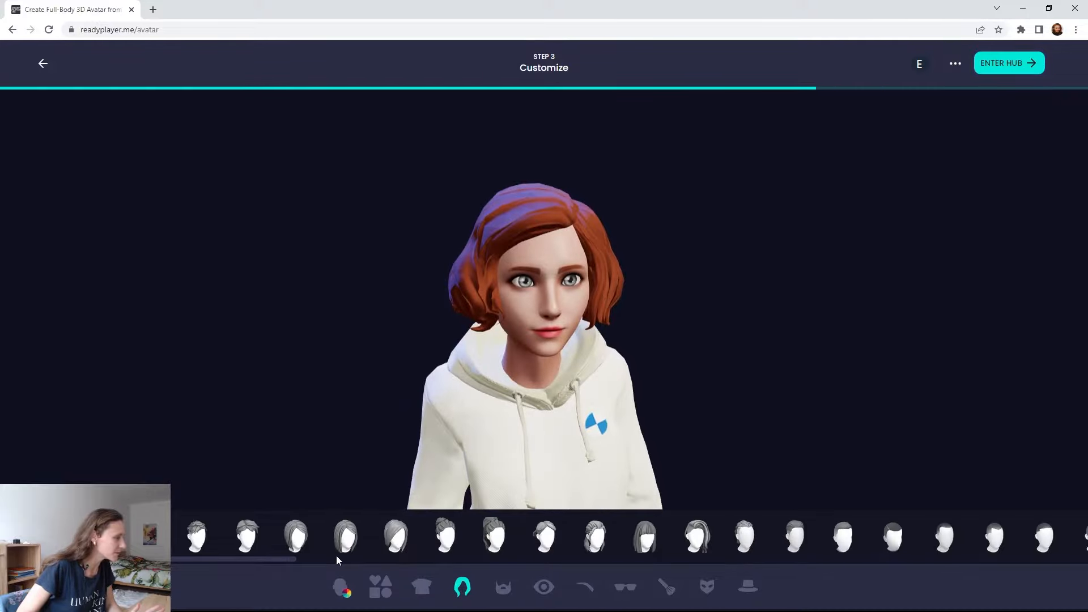
left_click_drag(280, 559, 544, 560)
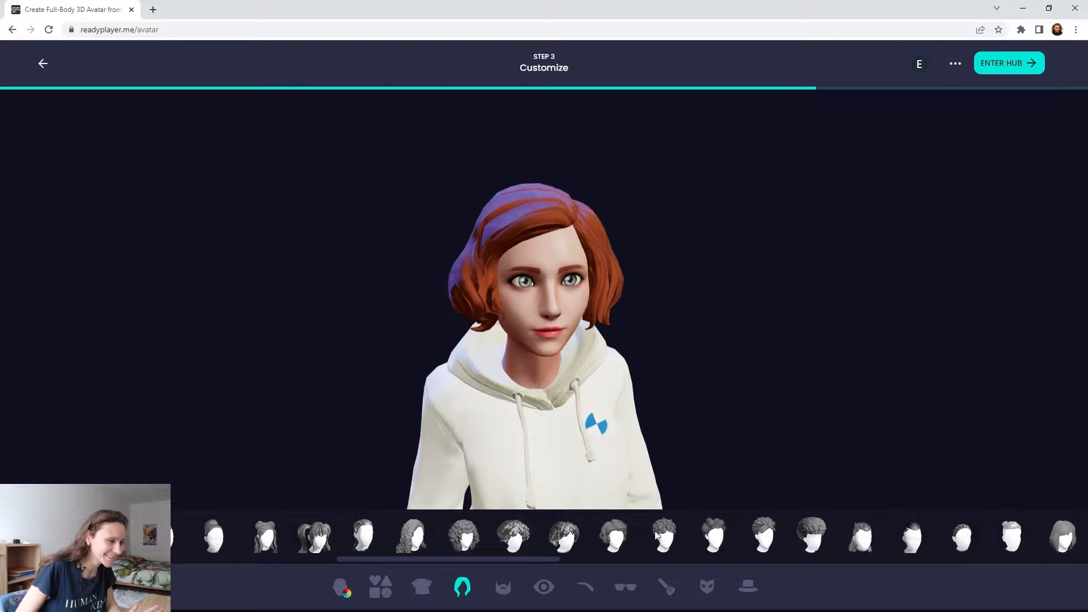
left_click(794, 561)
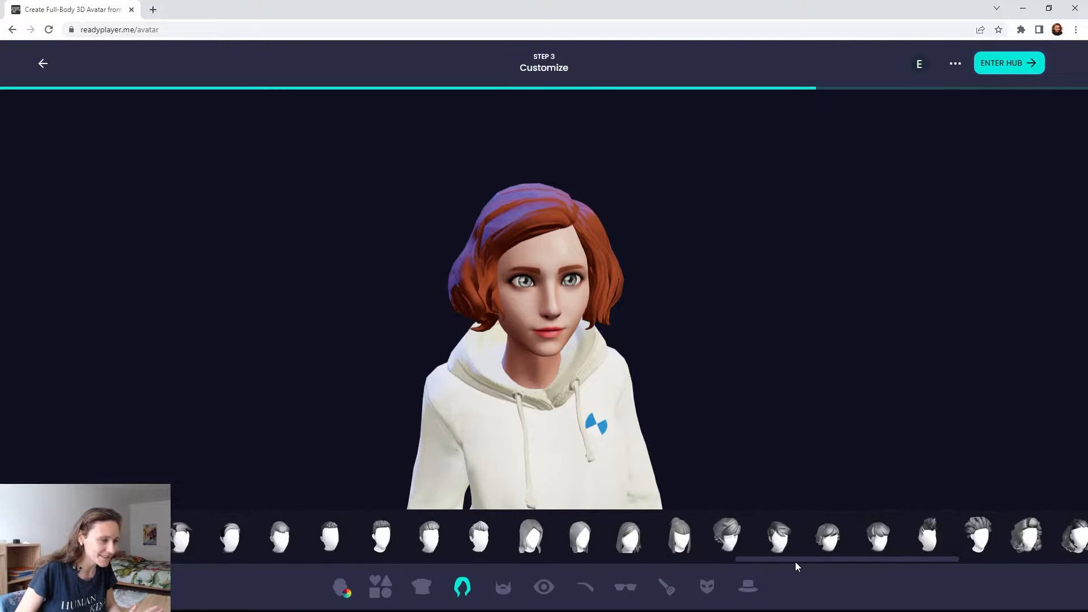
left_click_drag(794, 561, 836, 560)
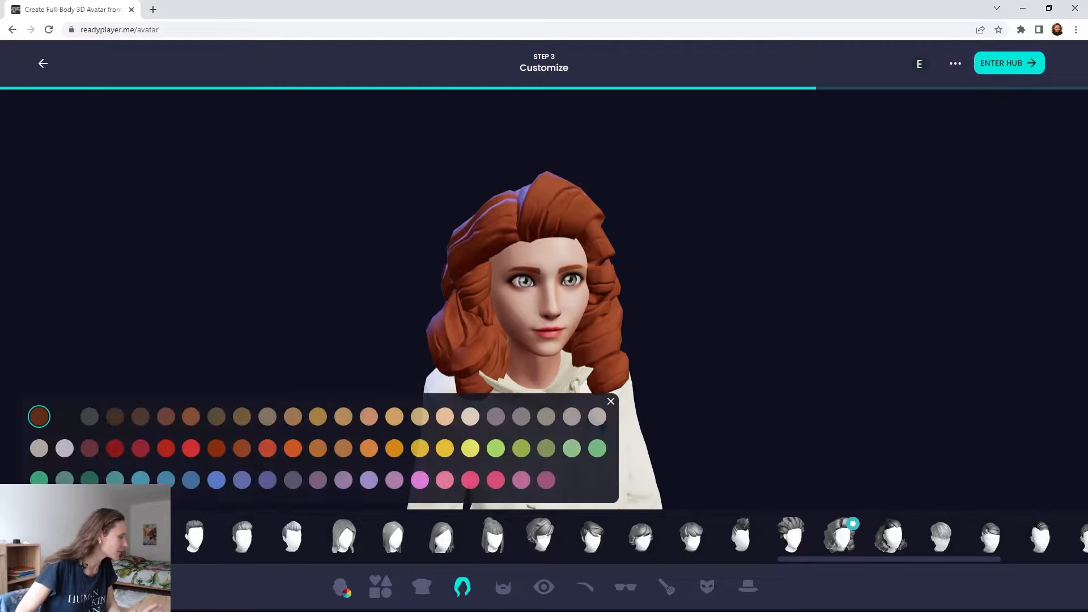
left_click(141, 418)
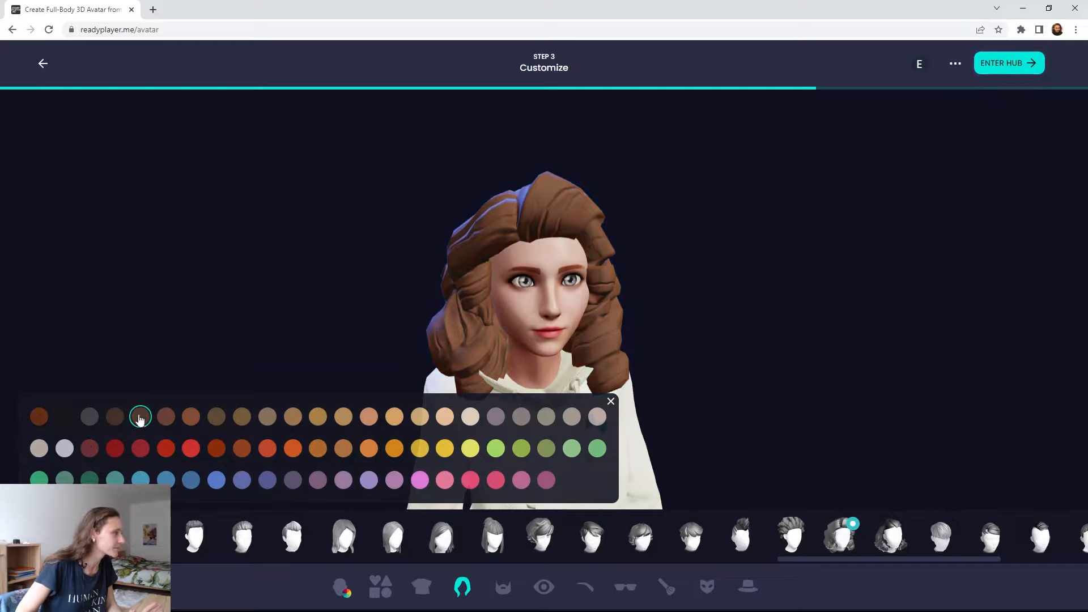
left_click(115, 417)
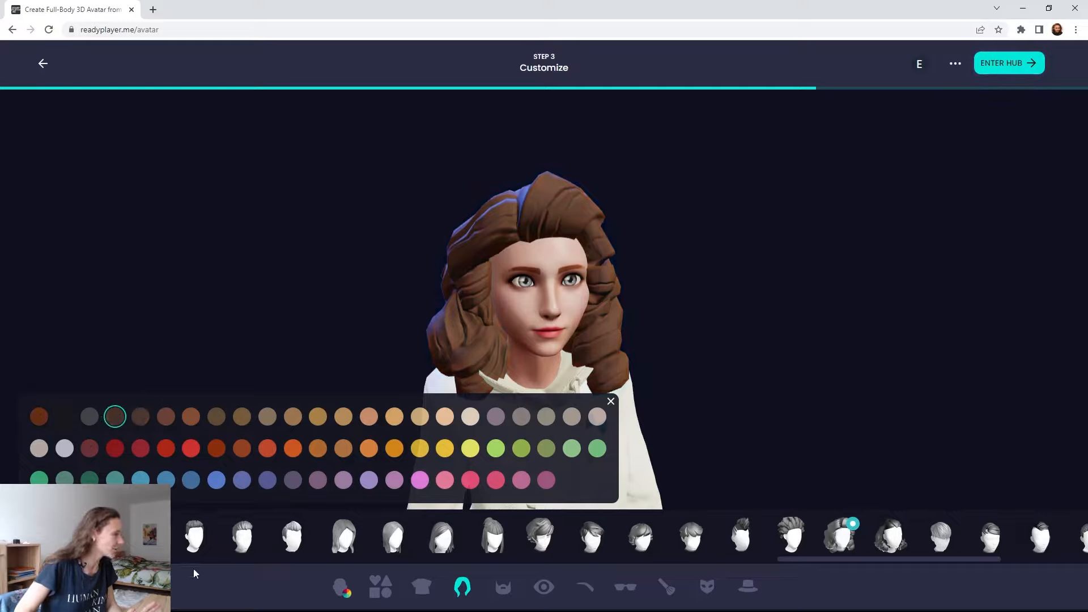
Compare light blue, green and grey-green eyes on the avatar and choose the light blue ones.
left_click(544, 588)
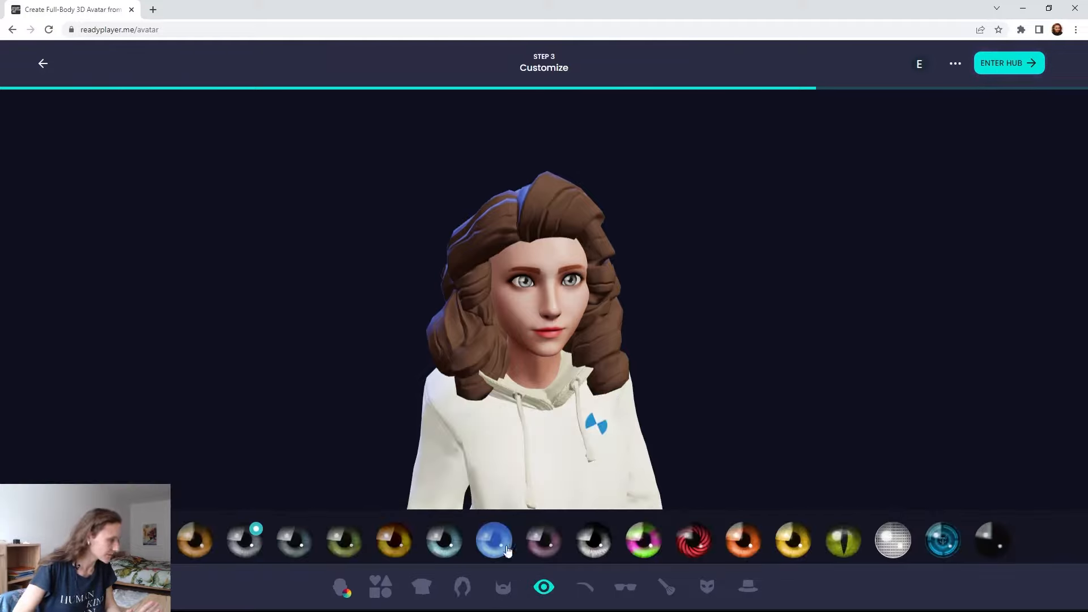
left_click(454, 548)
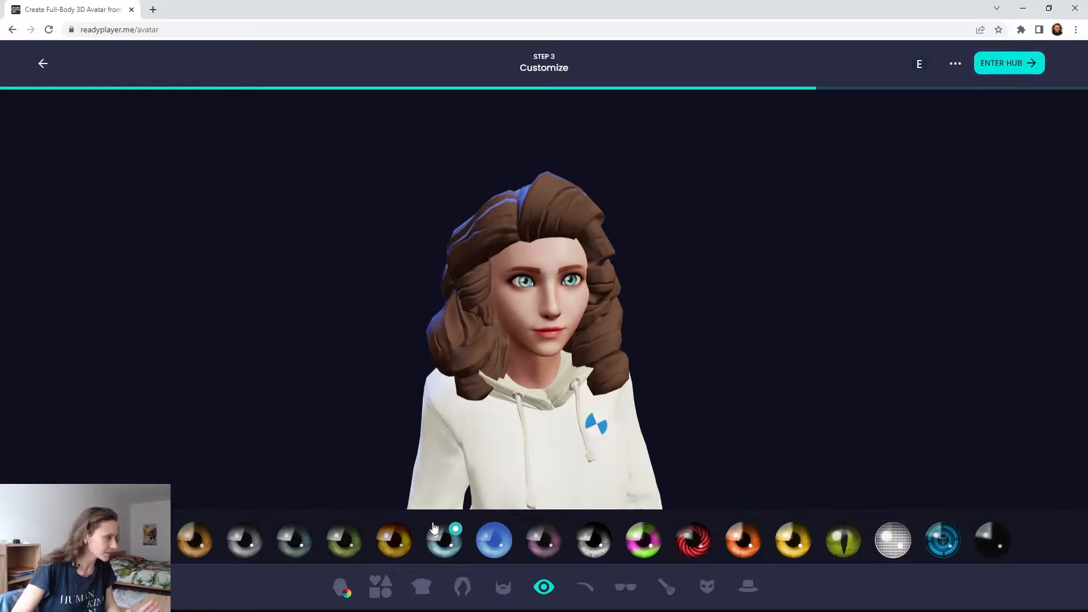
left_click(345, 544)
left_click(302, 550)
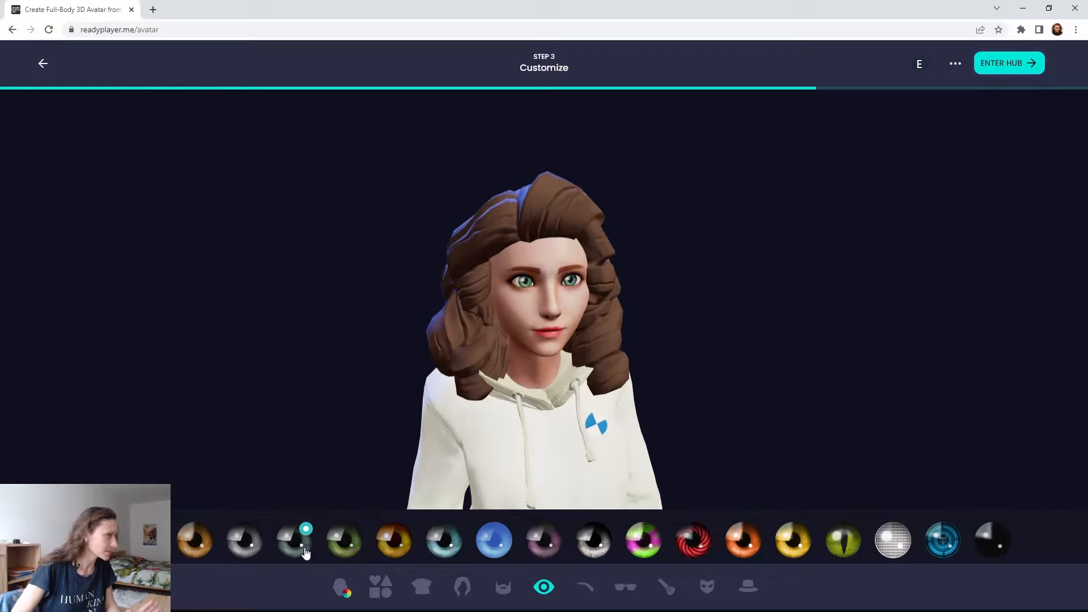
left_click(452, 551)
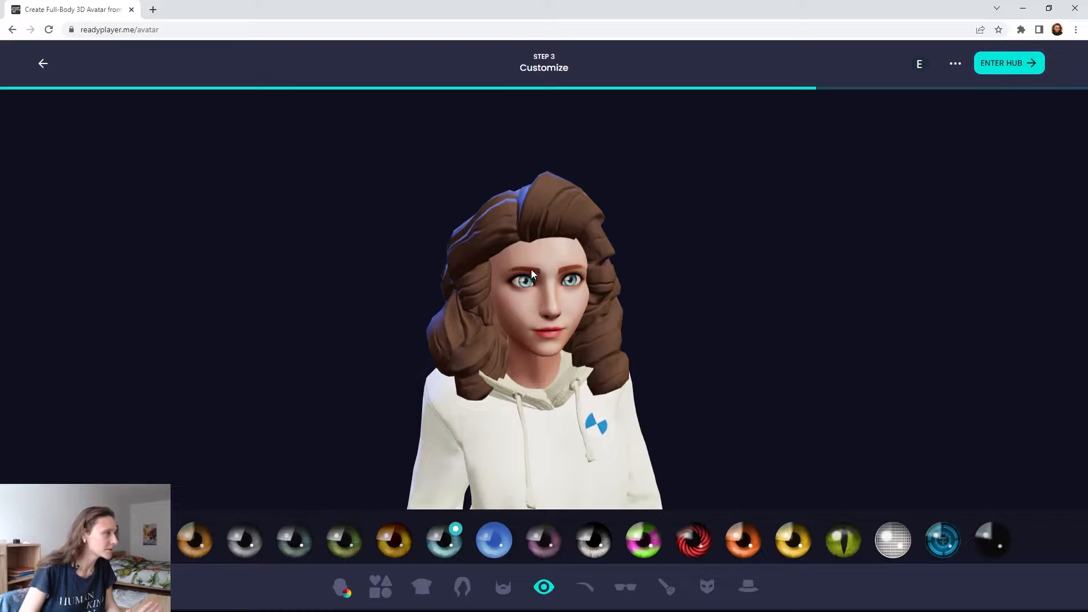
Colour the avatar's eyebrows dark brown, matching the hair, and close the colour palette.
left_click(585, 587)
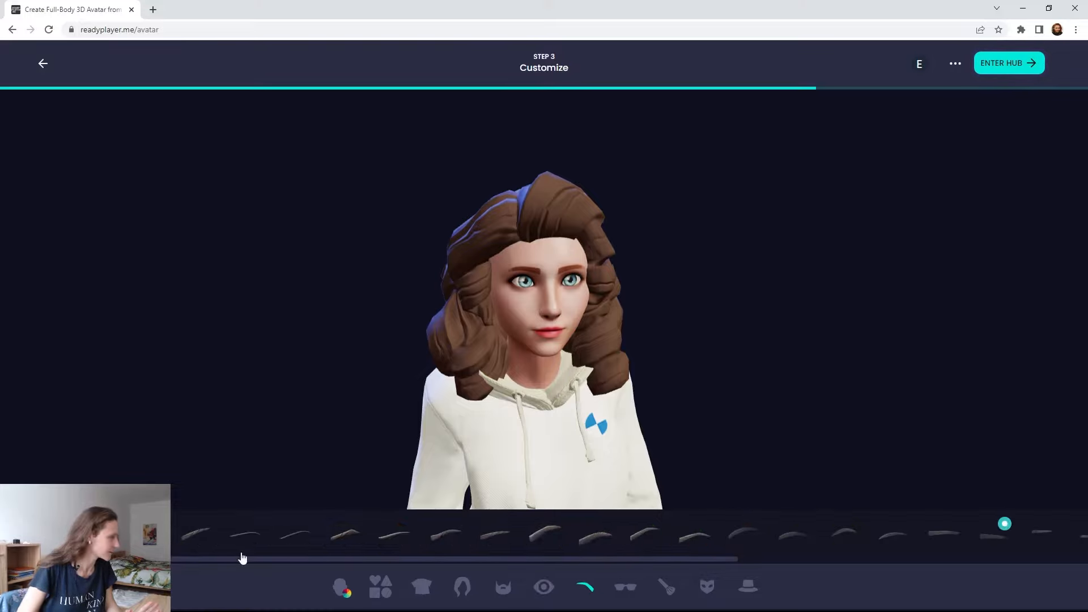
left_click(144, 600)
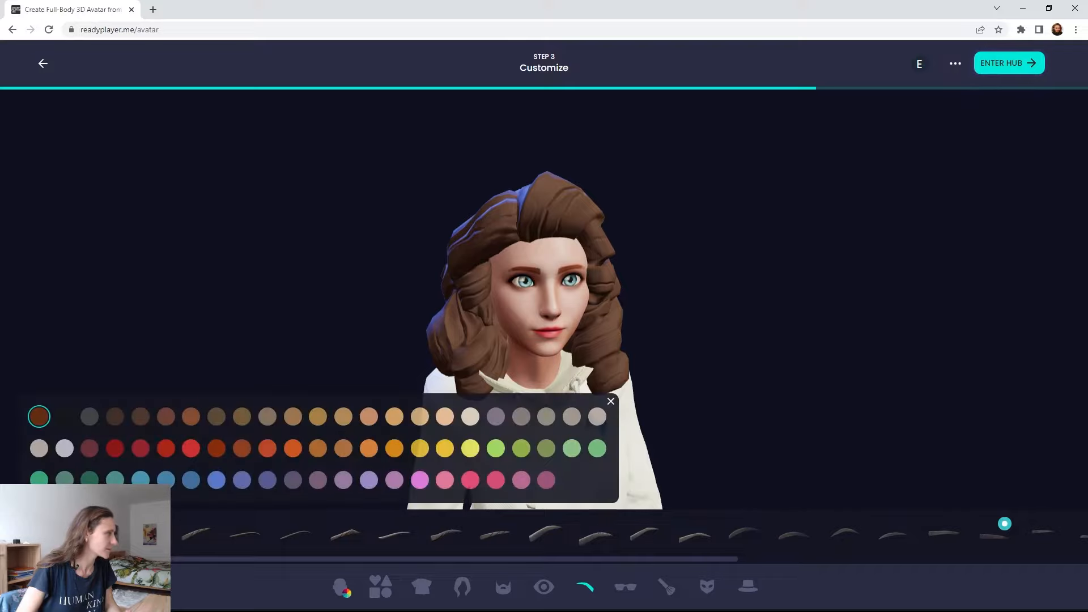
left_click(115, 417)
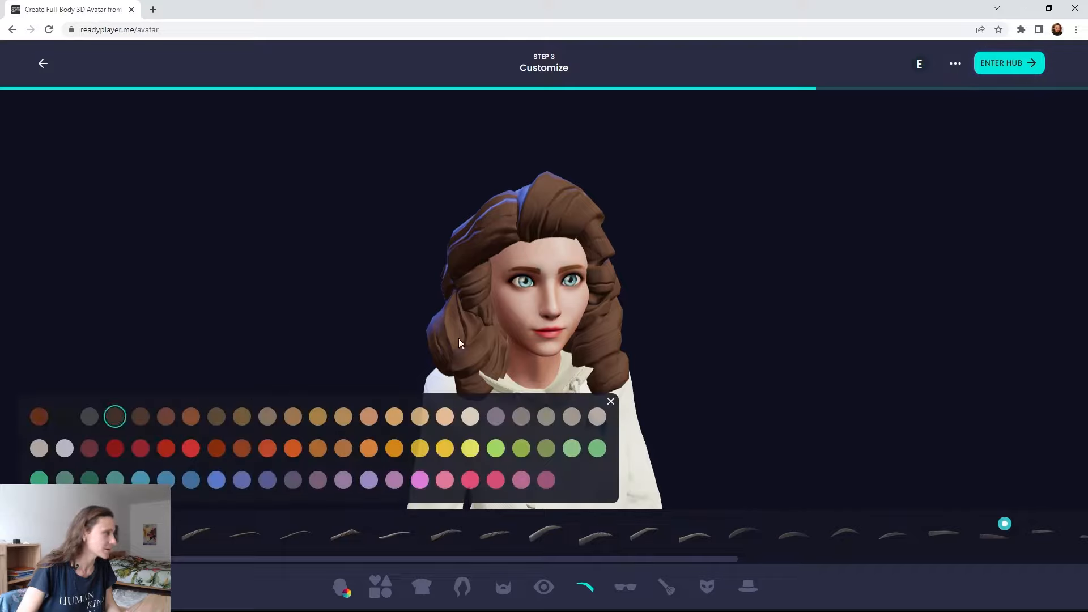
left_click(611, 402)
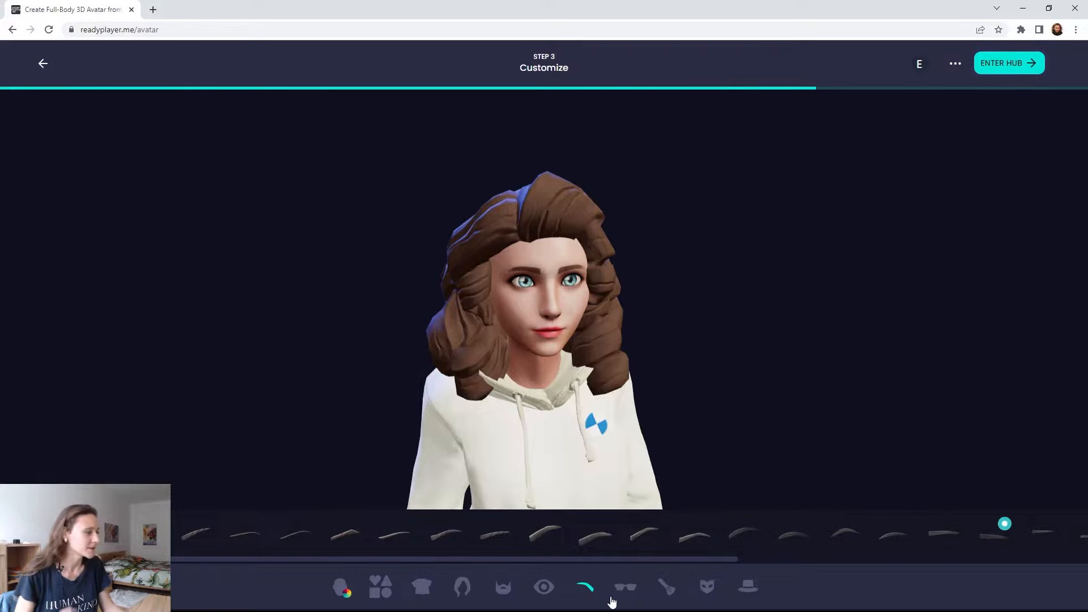
Try several outfits on the avatar and choose the Cupra one with a light polo shirt, beige trousers and white sneakers.
left_click(423, 589)
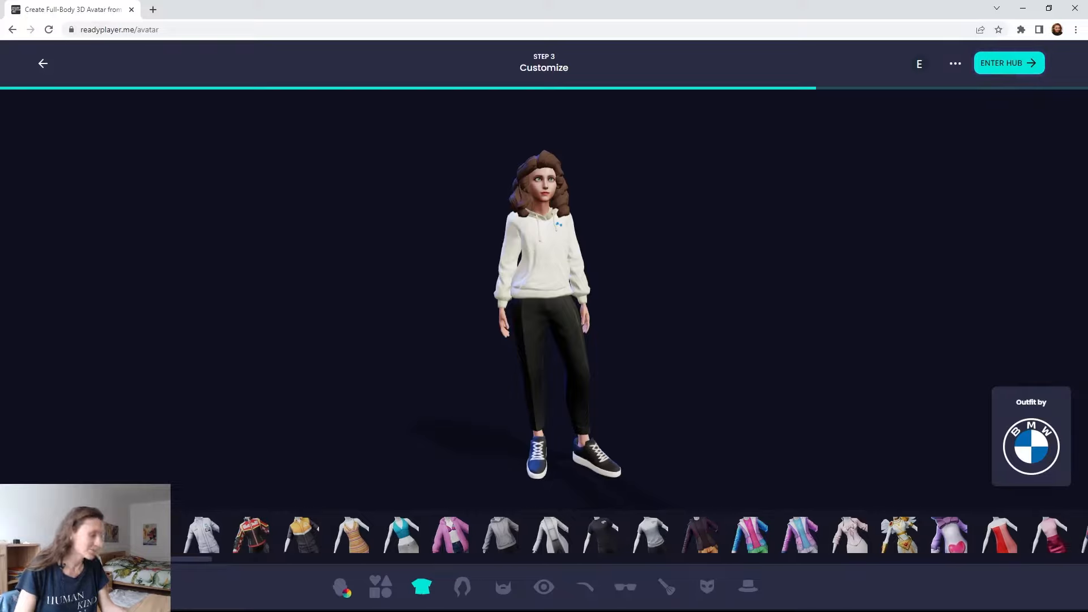
left_click(551, 535)
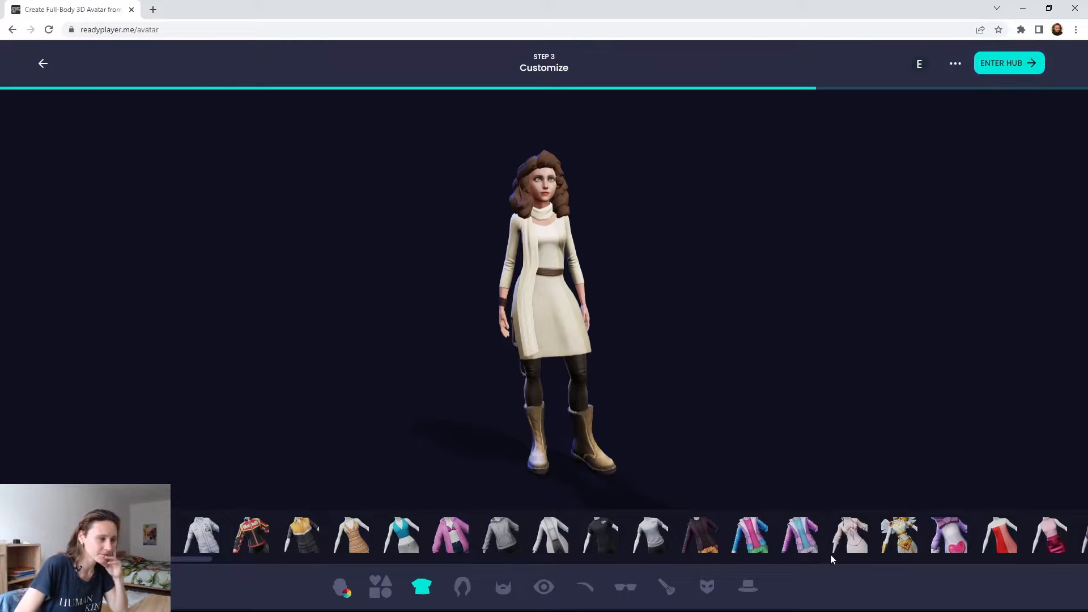
scroll(800, 556, "down", 5)
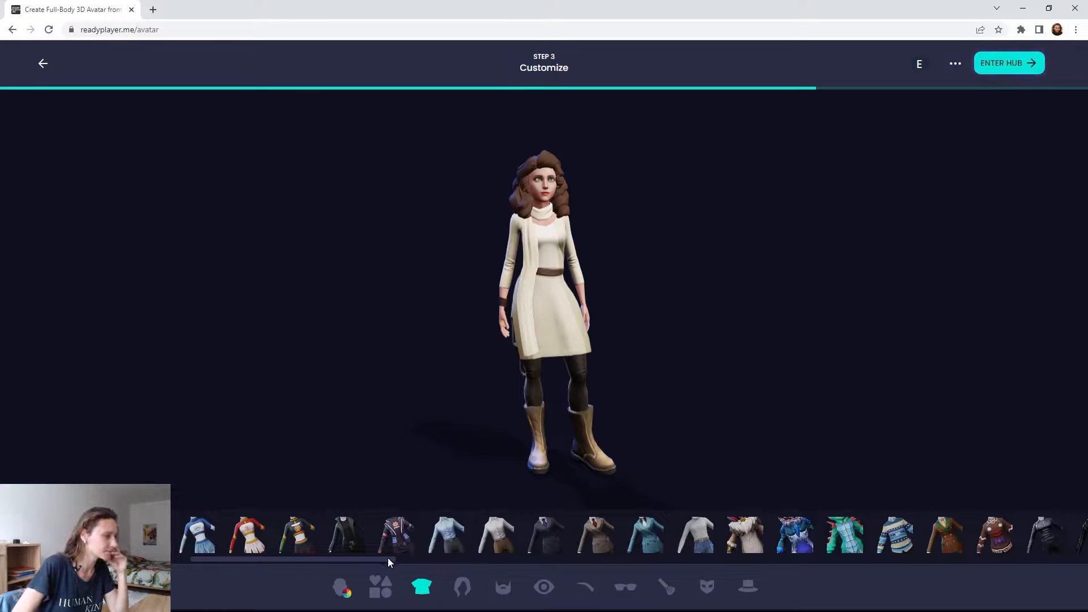
scroll(411, 560, "down", 2)
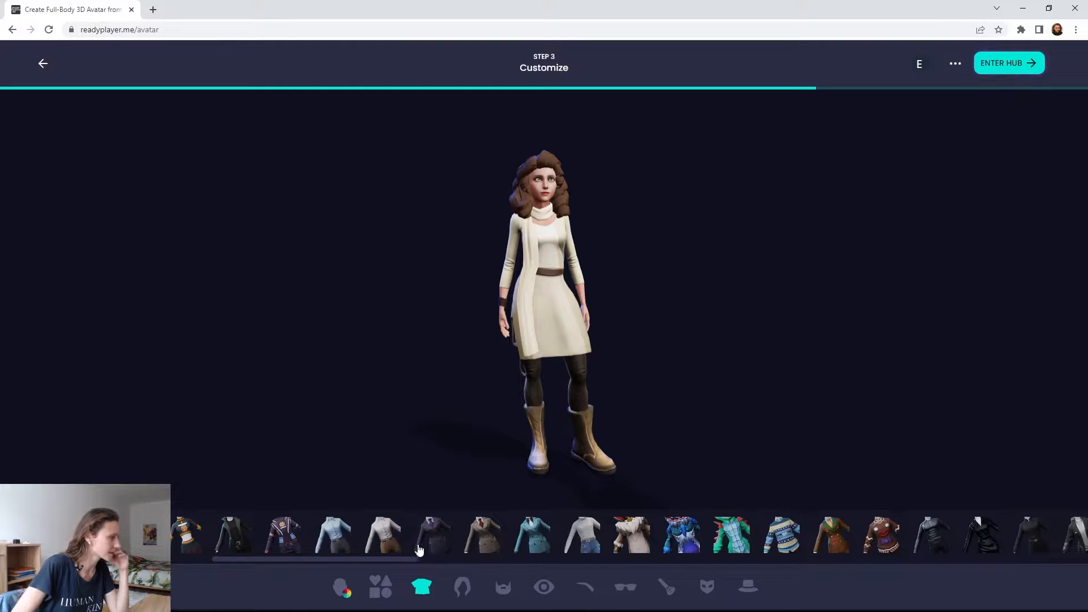
left_click(333, 545)
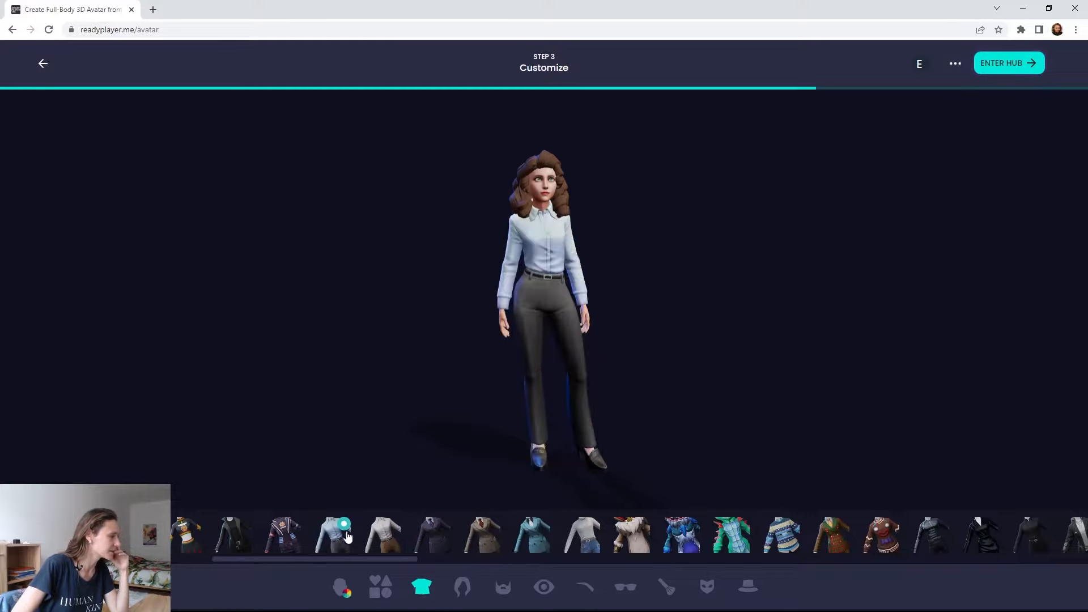
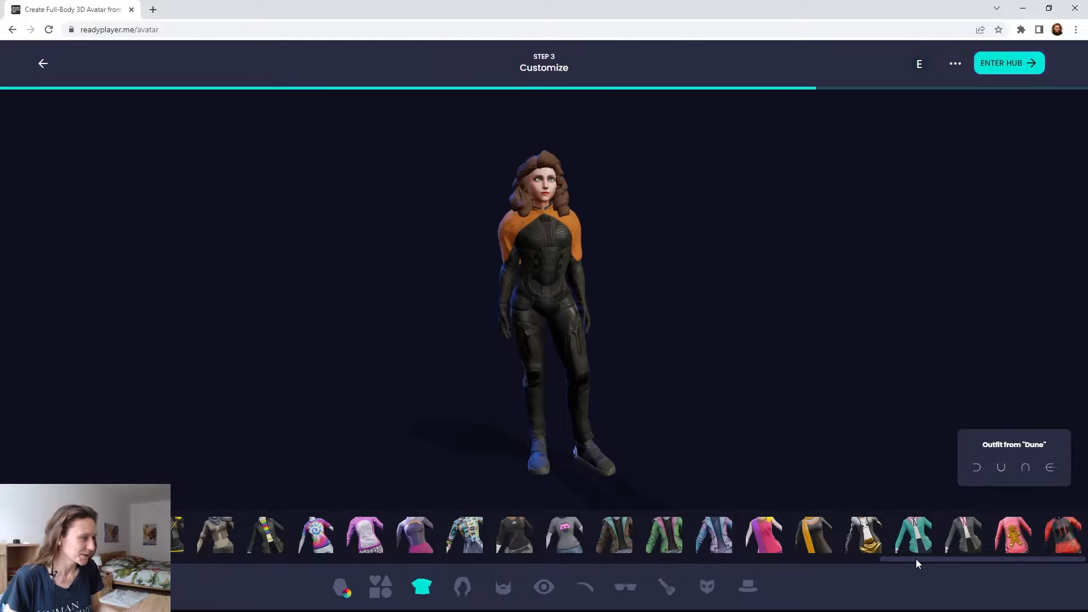
left_click_drag(916, 559, 468, 567)
left_click(340, 535)
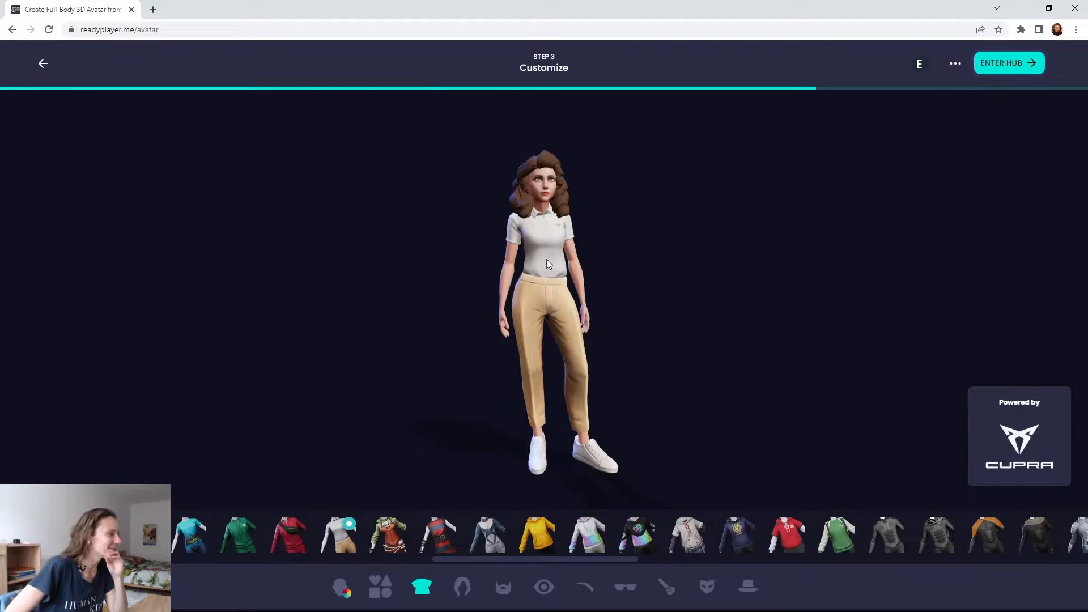
Browse the face shape, outfit, glasses, face paint, mask, facial hair and headwear options without changing the avatar.
left_click(390, 592)
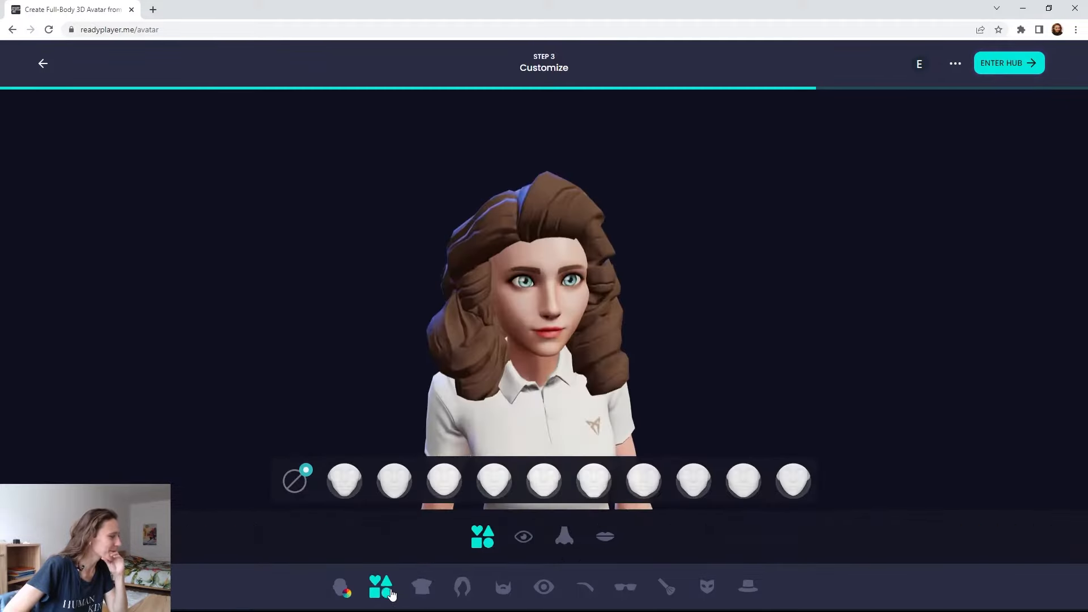
left_click(427, 589)
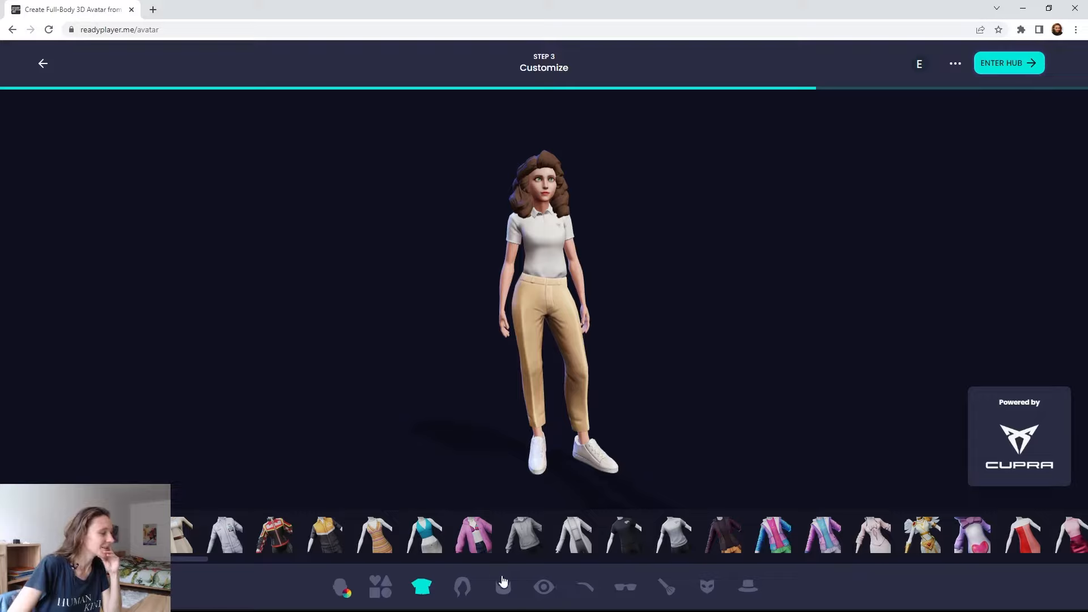
left_click(634, 589)
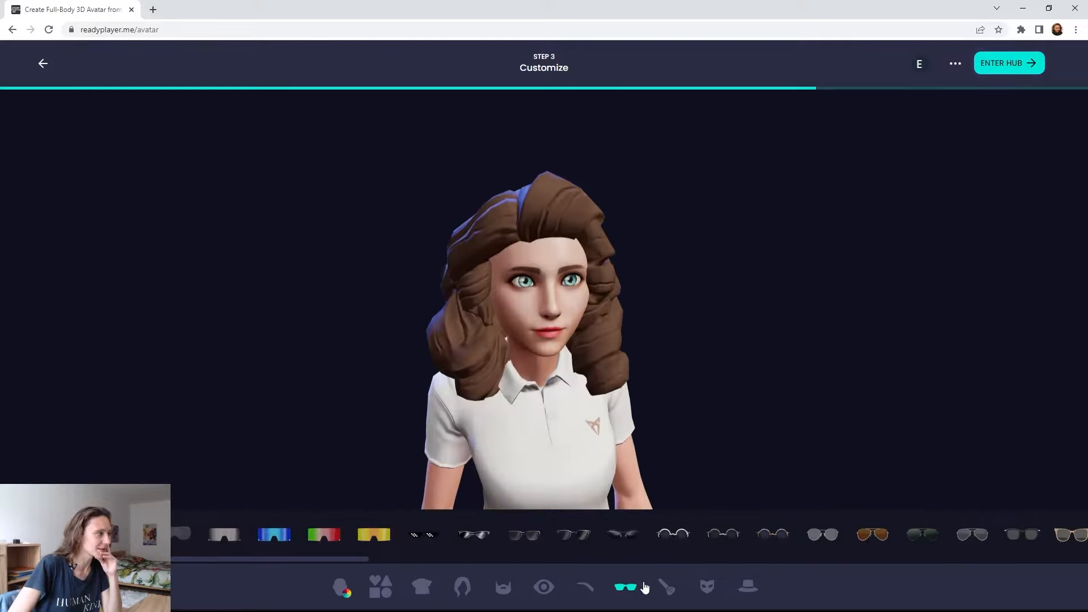
left_click_drag(356, 560, 513, 567)
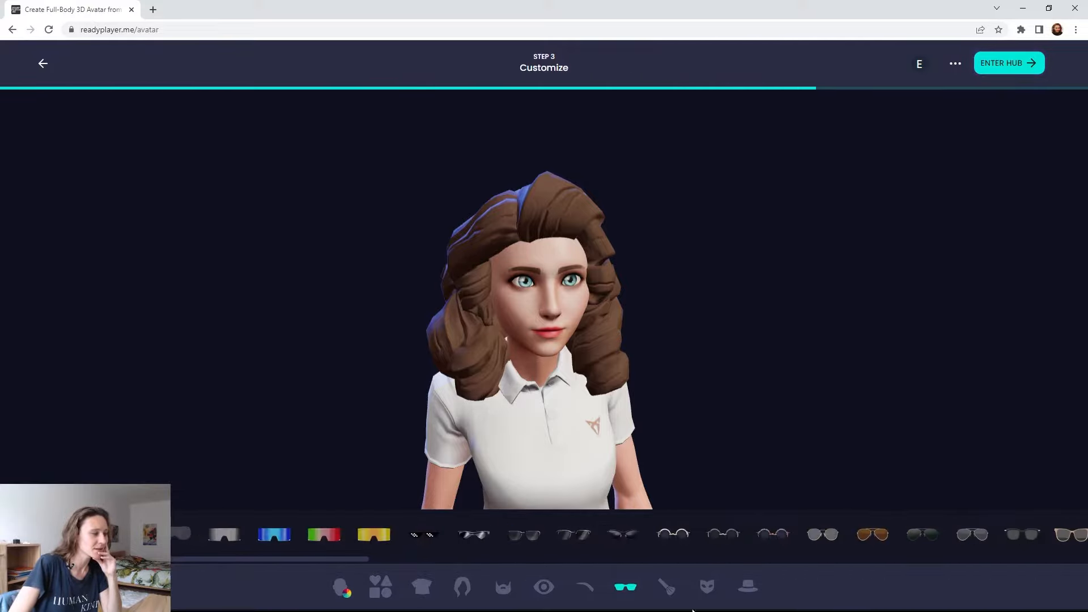
left_click(671, 589)
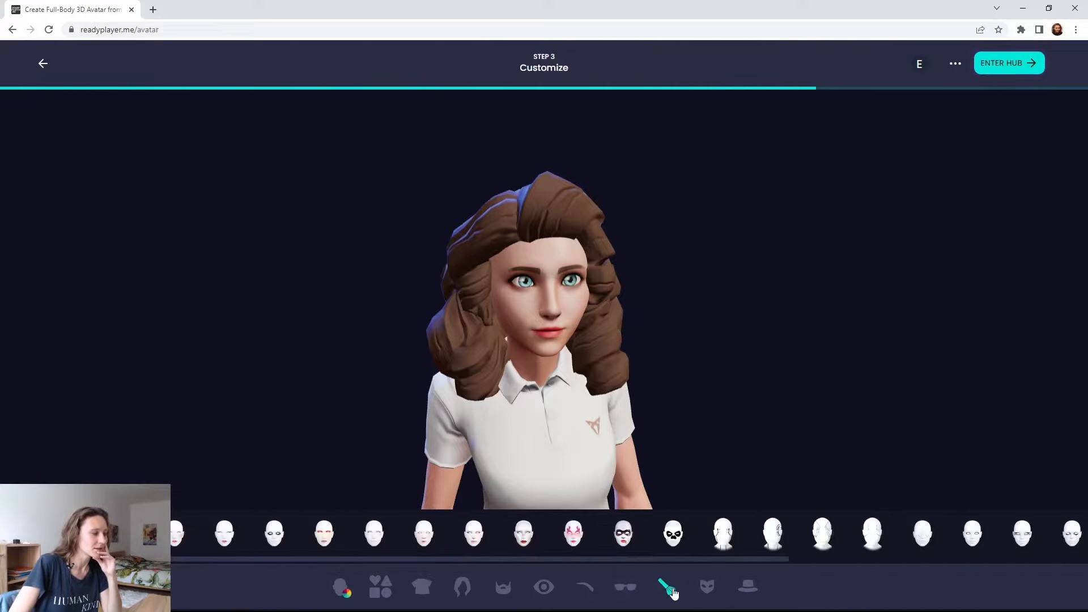
left_click(708, 588)
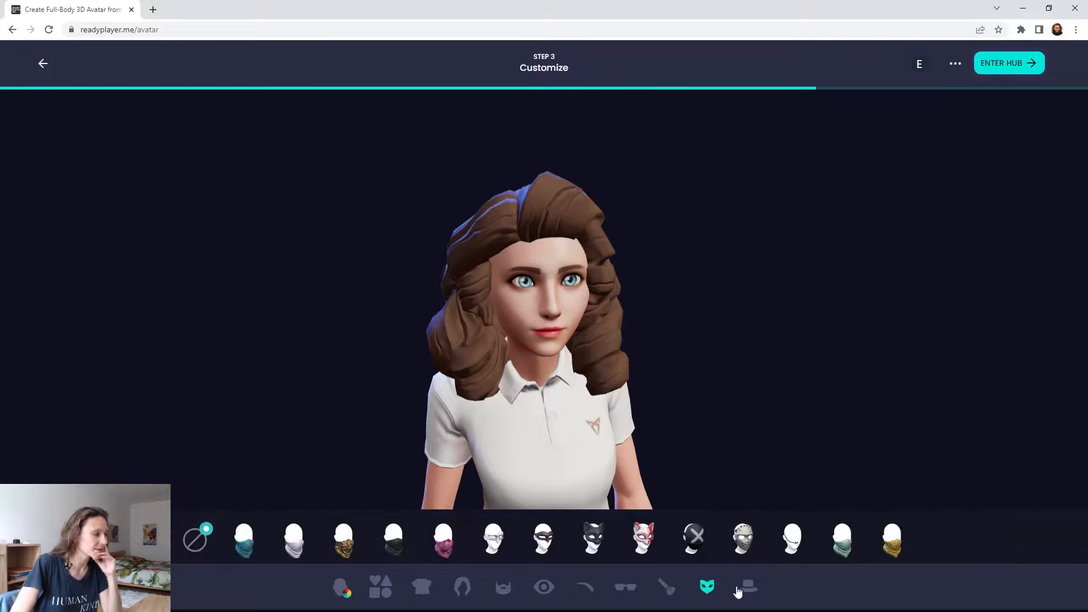
left_click(742, 591)
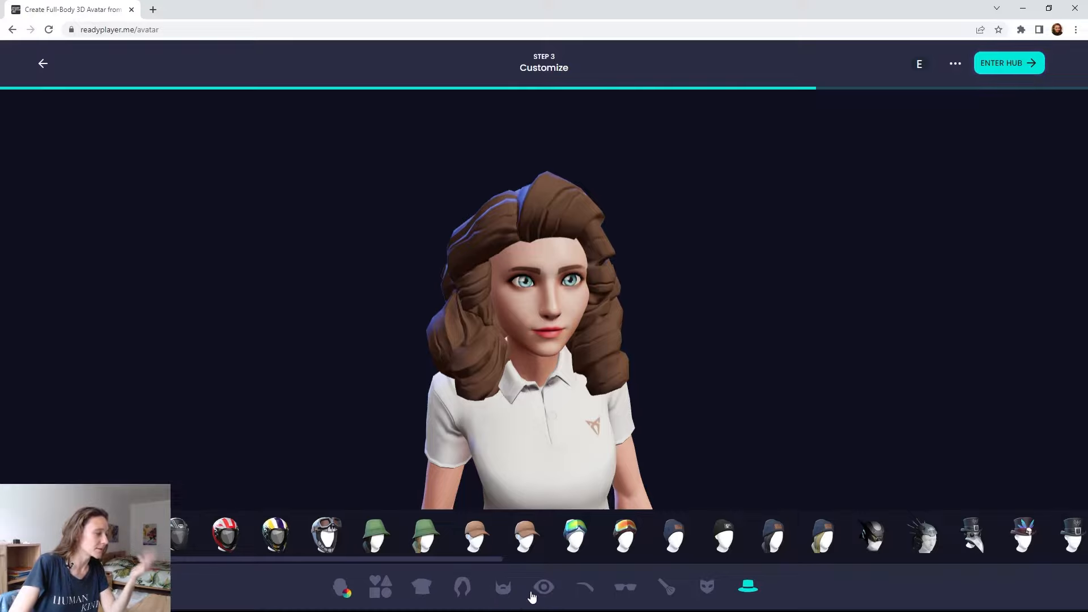
left_click(504, 589)
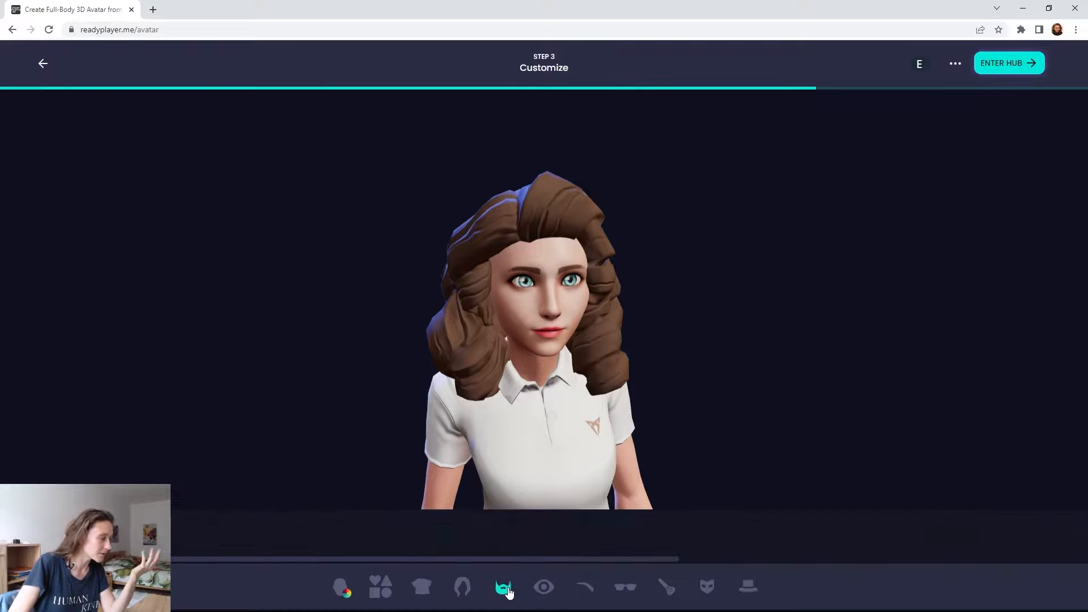
left_click(748, 587)
scroll(649, 443, "down", 5)
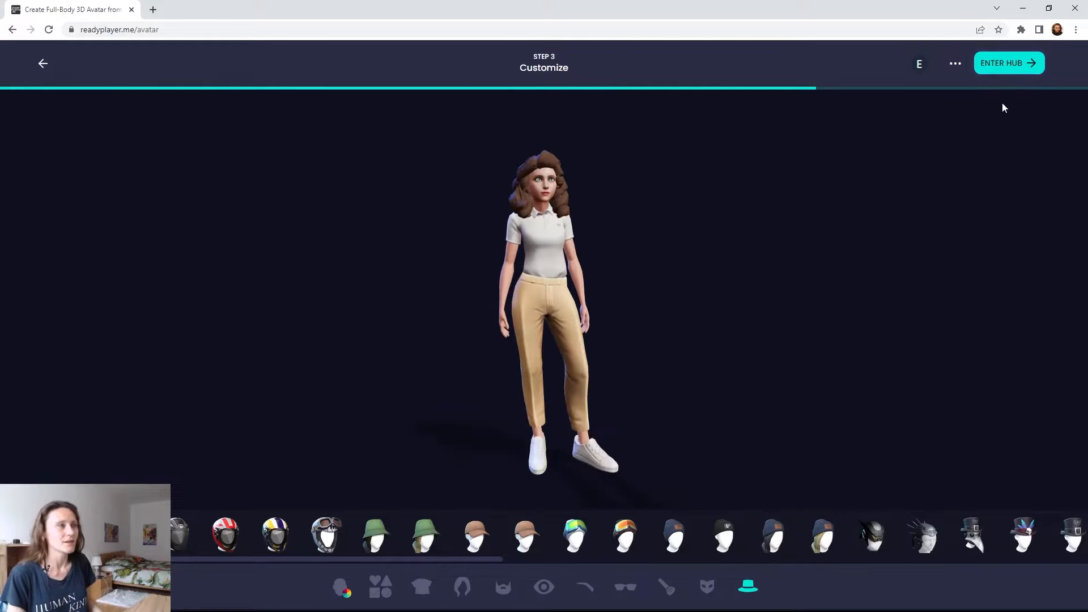
Finish customising by entering the hub, and view the options of the new curly-haired avatar in the white polo shirt.
left_click(1007, 72)
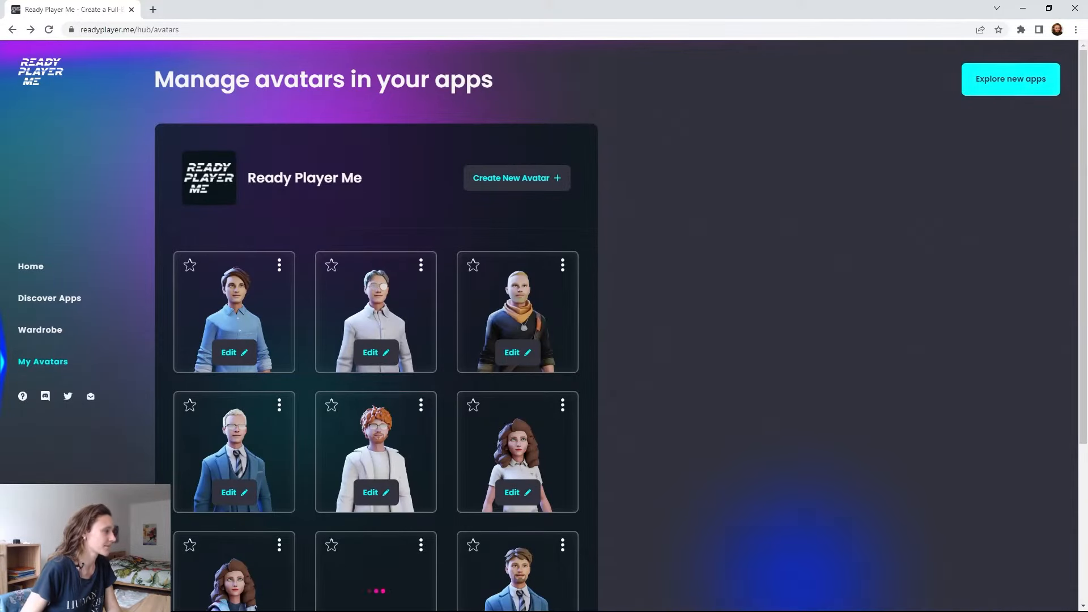
scroll(569, 399, "down", 4)
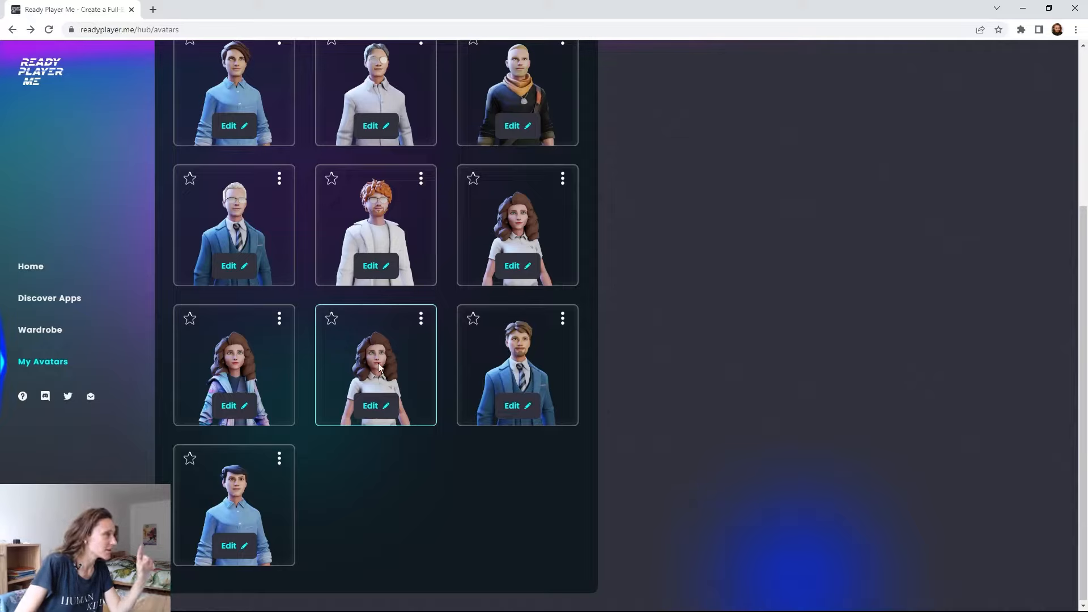
left_click(421, 321)
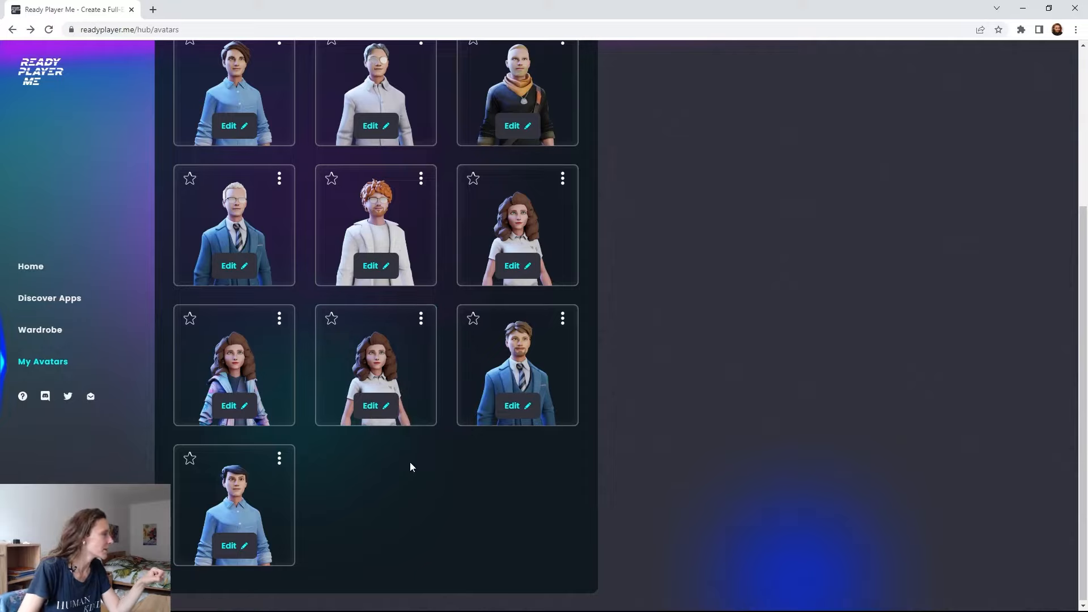
Find Spatial among the discoverable web experiences, connect the new white-polo avatar to it and close the app details.
left_click(45, 309)
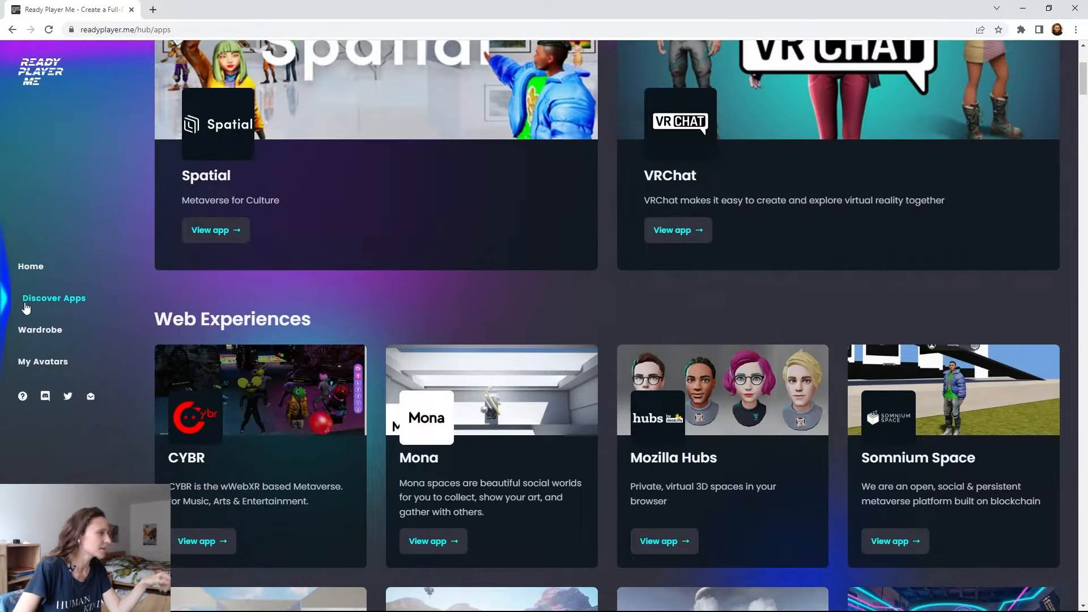
scroll(694, 422, "down", 3)
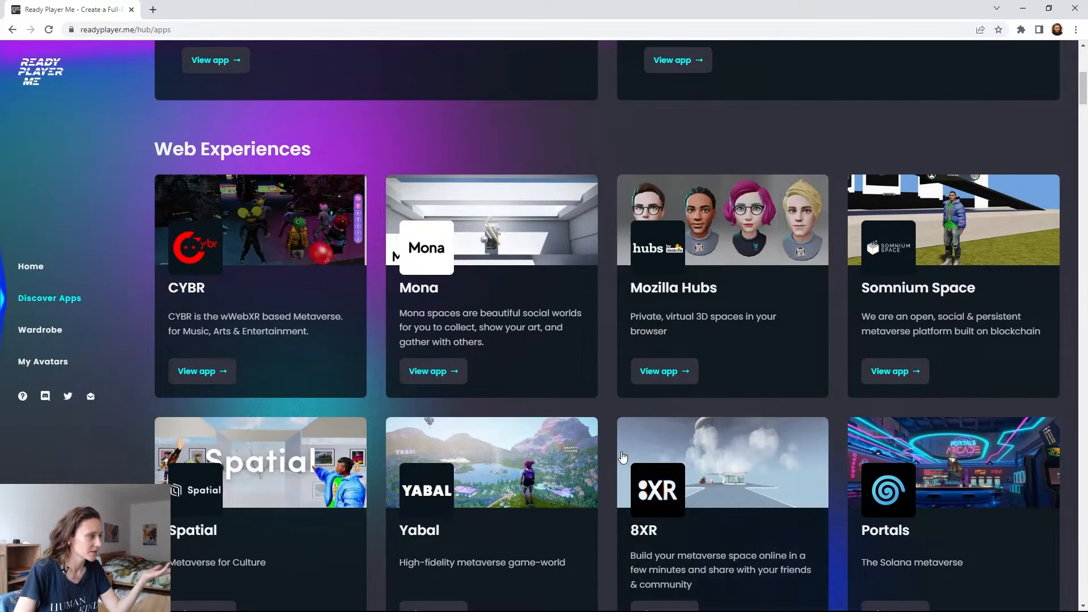
scroll(694, 423, "down", 2)
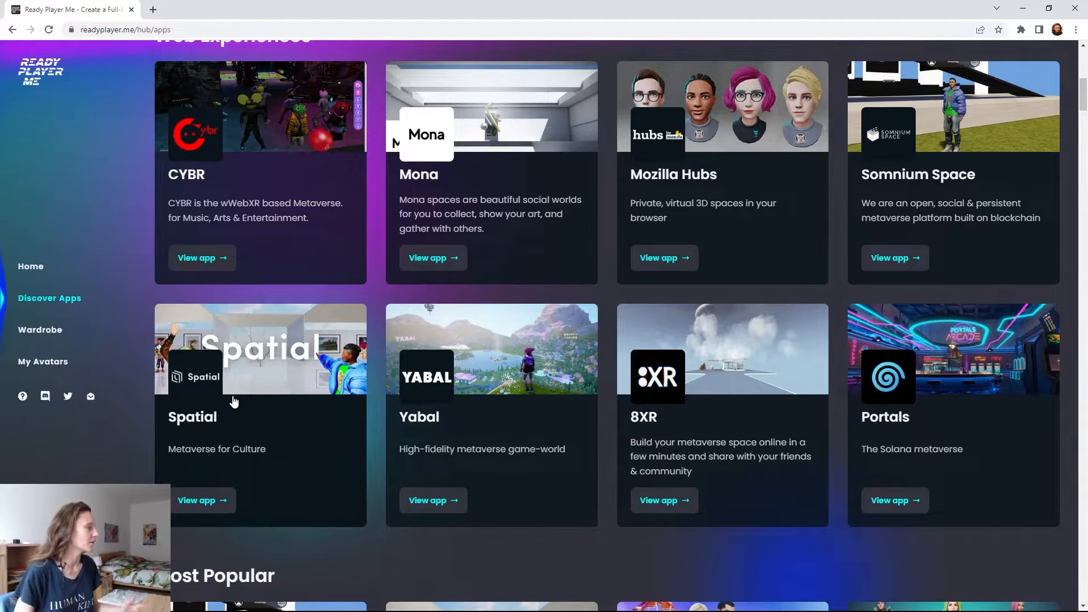
left_click(217, 506)
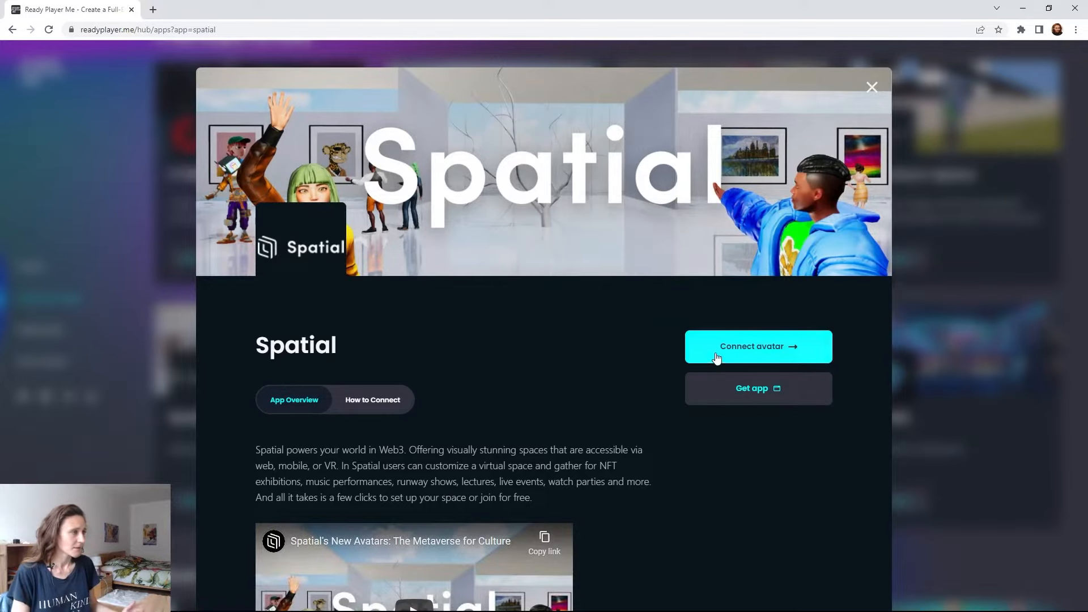
left_click(716, 358)
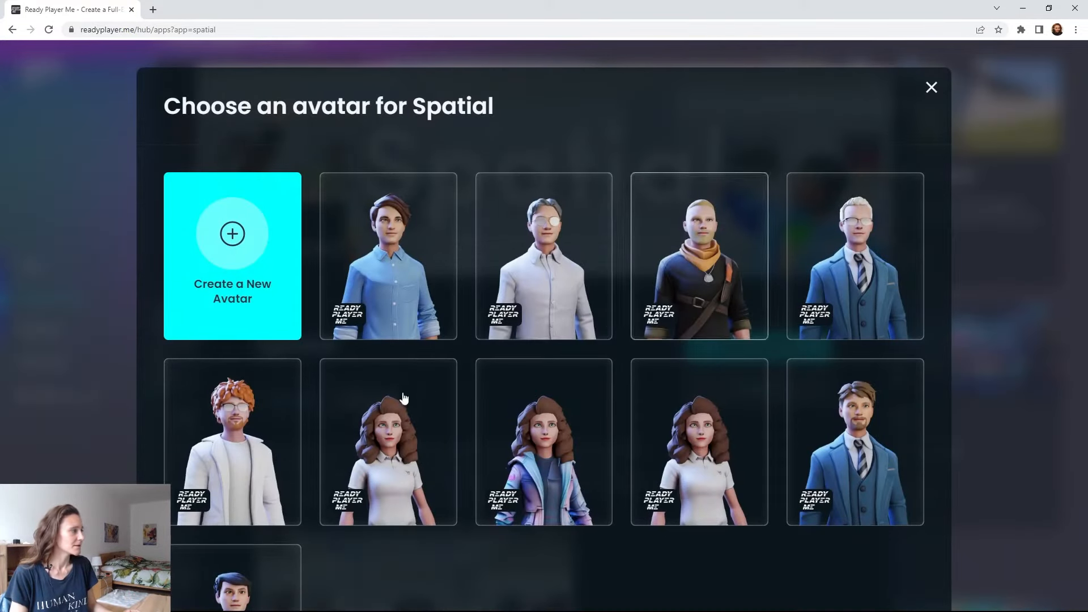
left_click(702, 449)
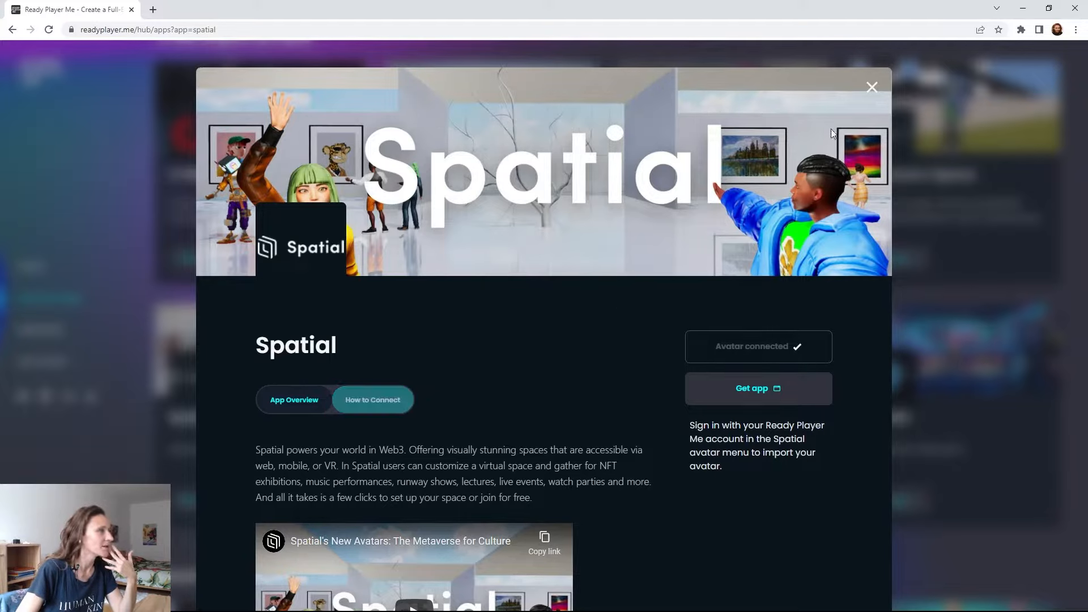
left_click(879, 87)
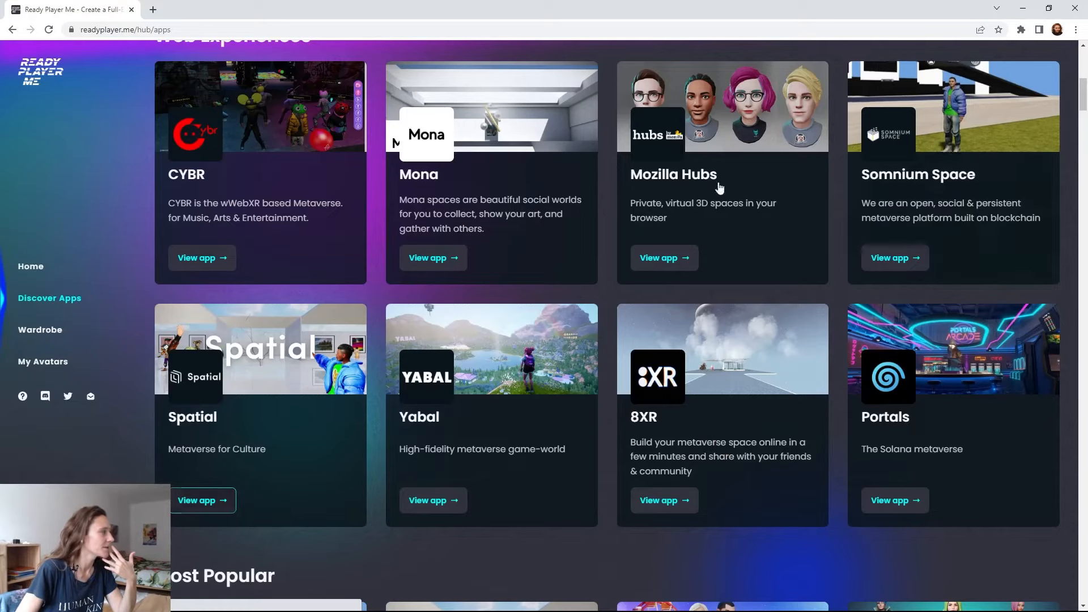
Return to the avatar collection and download the new white-polo avatar as a .glb file.
left_click(49, 364)
scroll(671, 375, "up", 4)
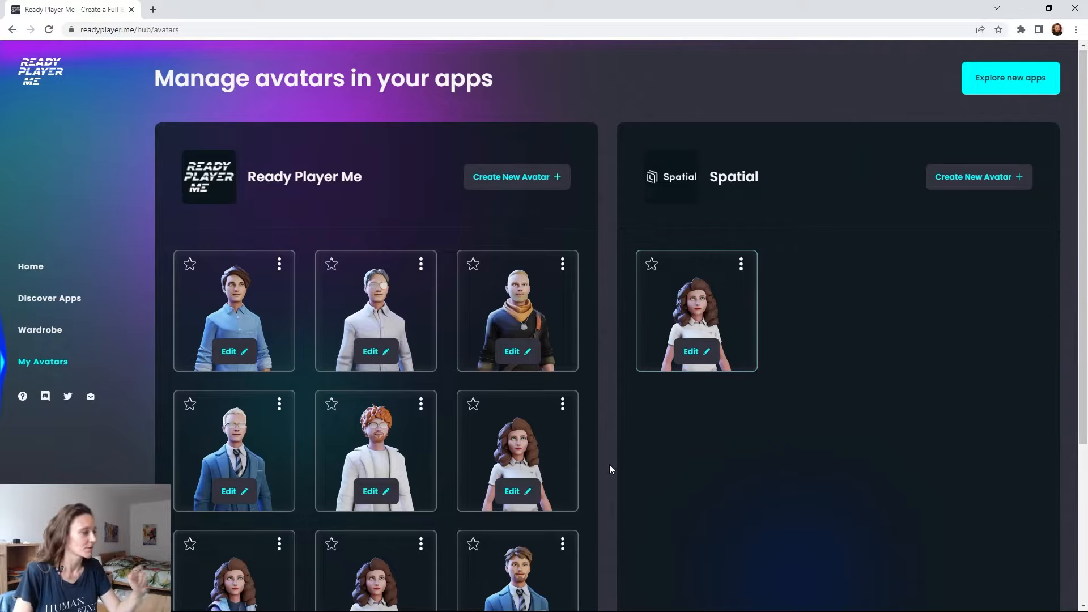
scroll(610, 464, "down", 4)
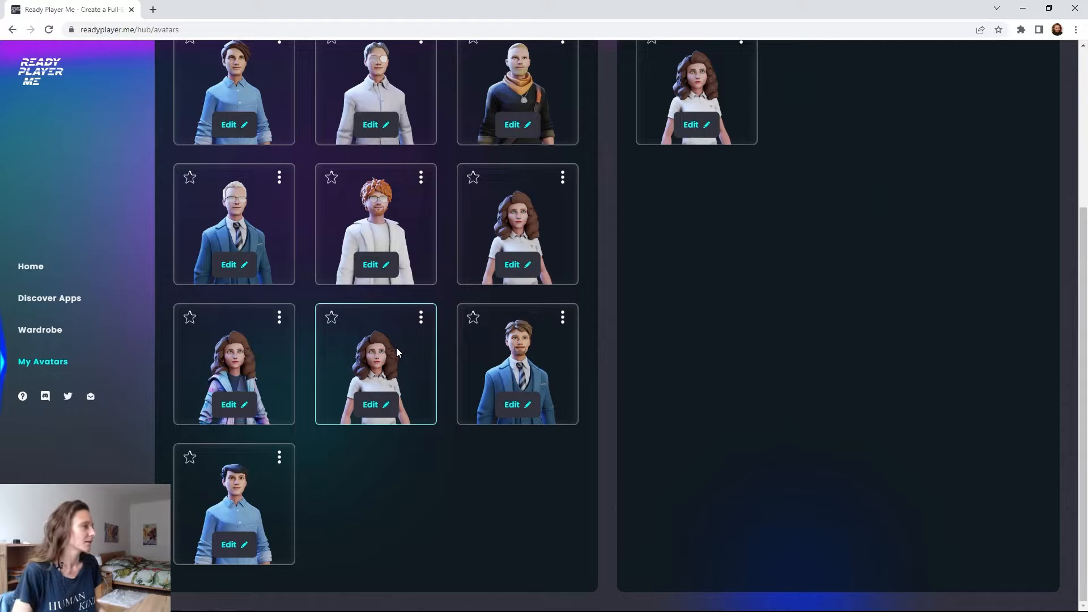
left_click(420, 317)
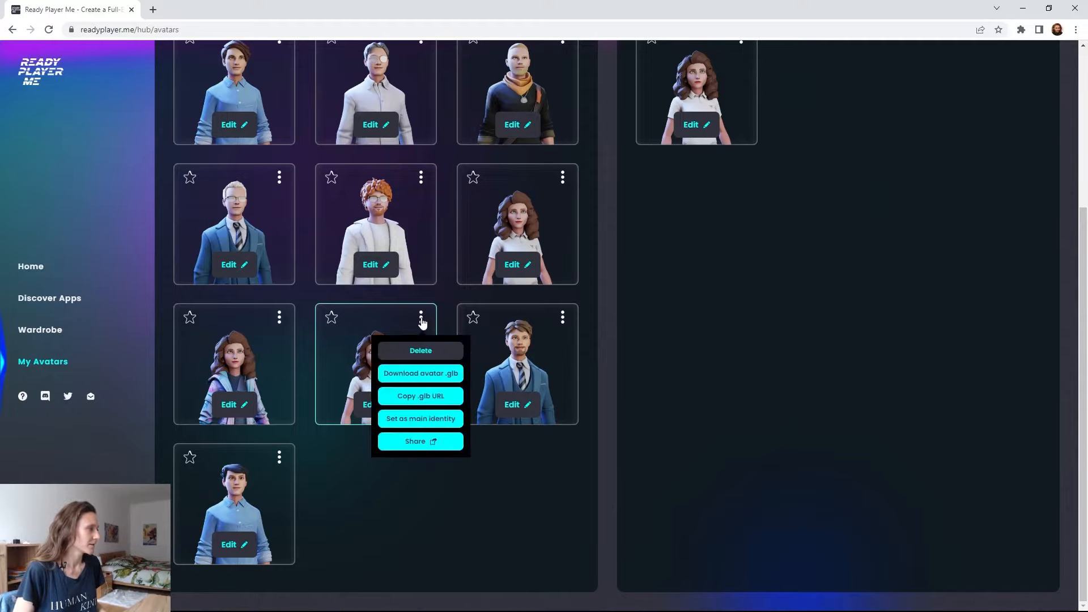
left_click(415, 380)
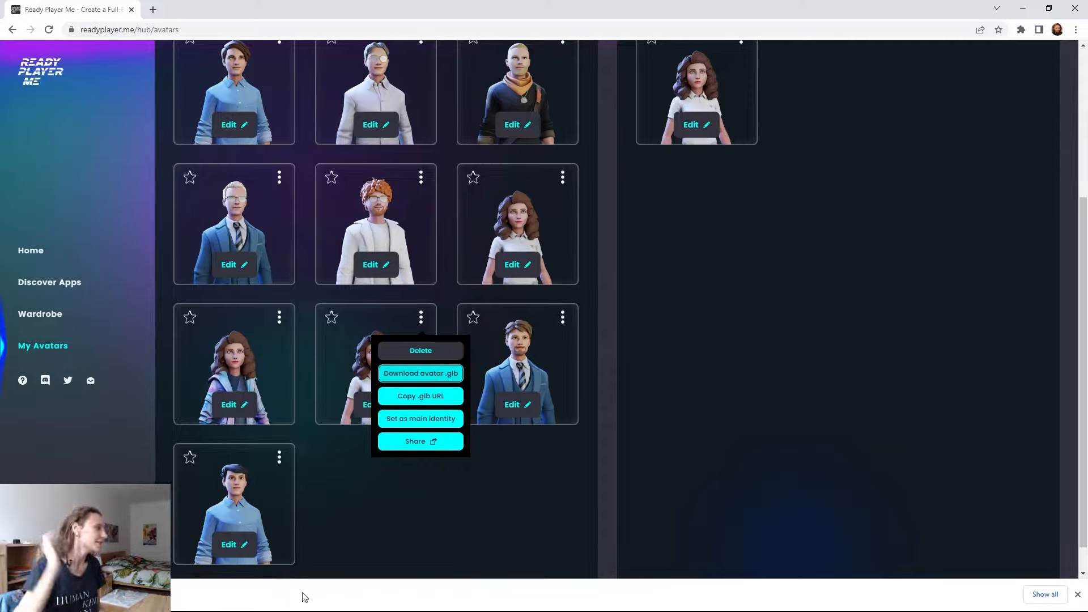
left_click(431, 530)
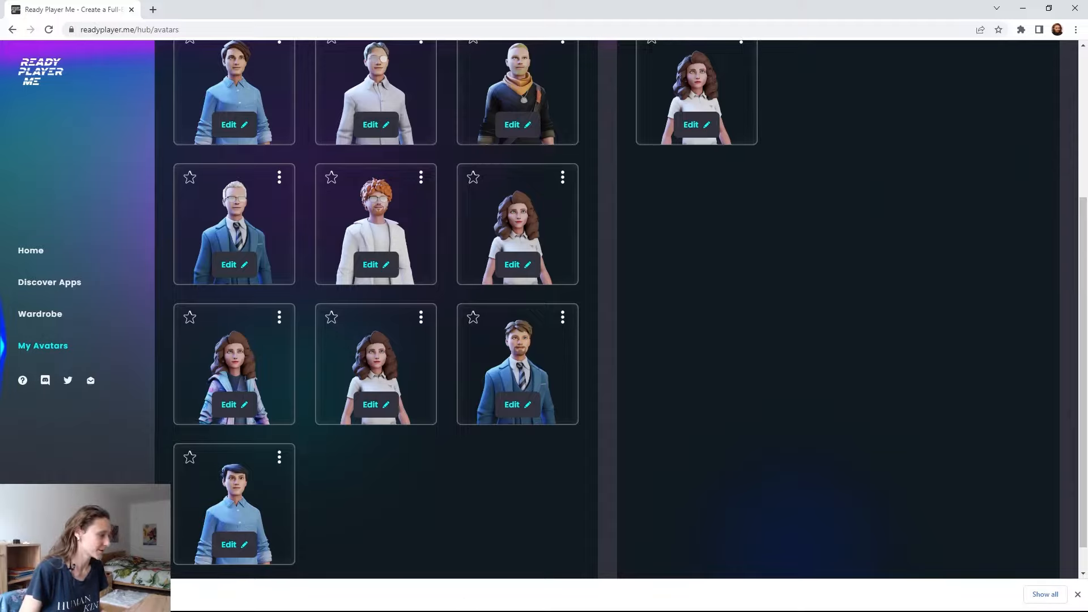
Switch to Blender and bring up its default scene.
left_click(530, 598)
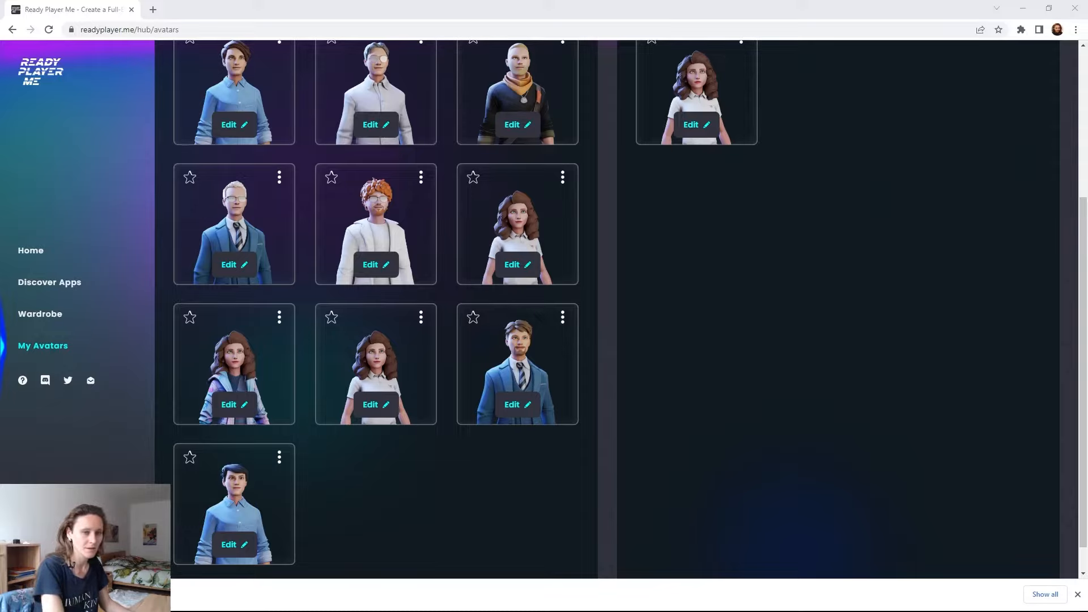
key("alt+Tab")
key("alt+Tab")
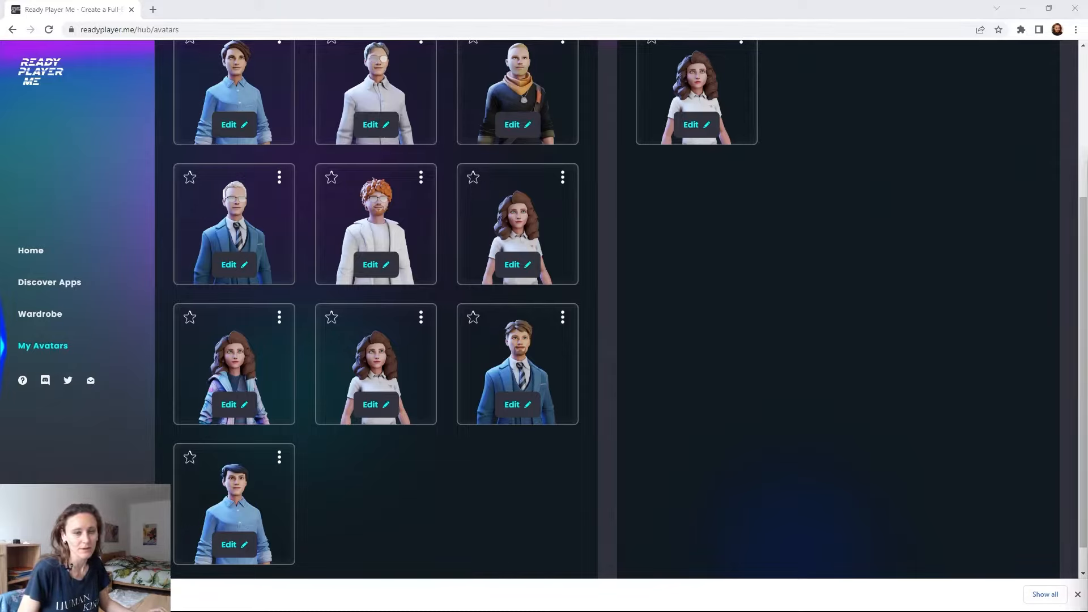
left_click_drag(1085, 227, 400, 2)
left_click(739, 182)
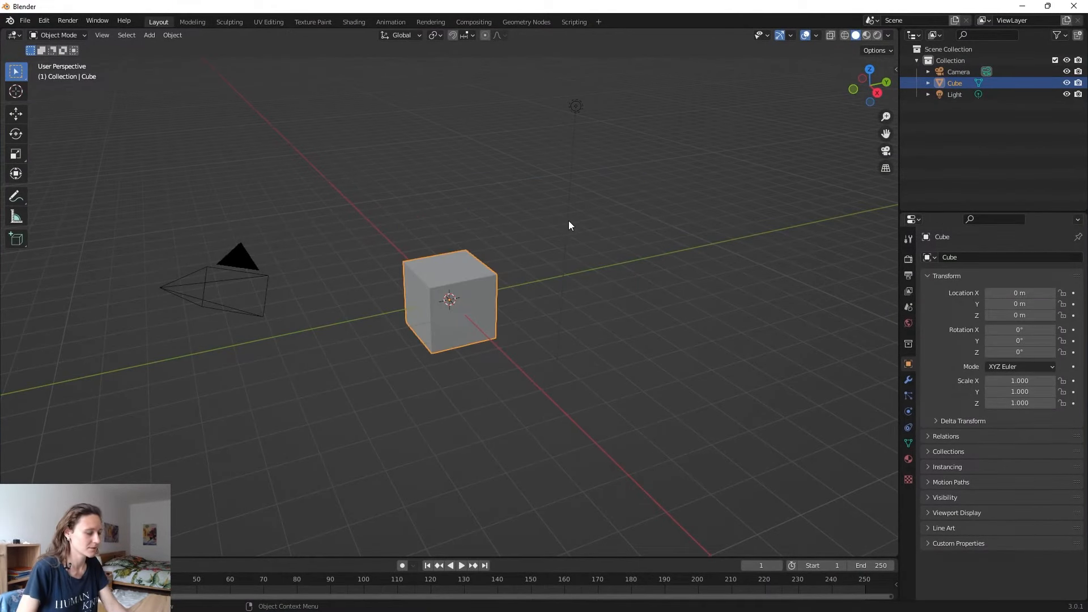
Delete the default cube from the scene collection.
right_click(464, 283)
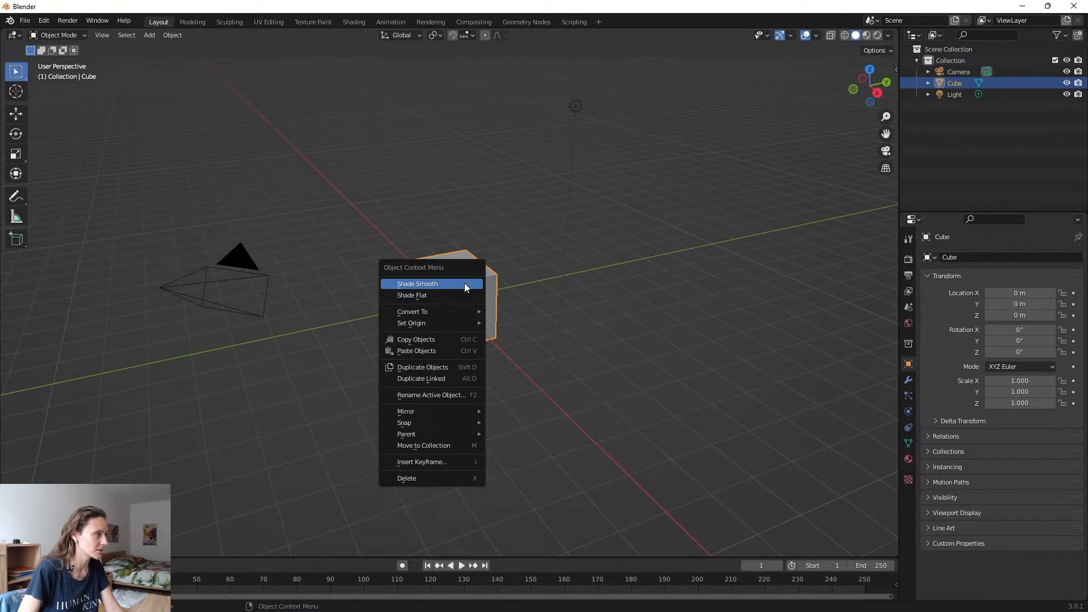
left_click(550, 277)
right_click(958, 83)
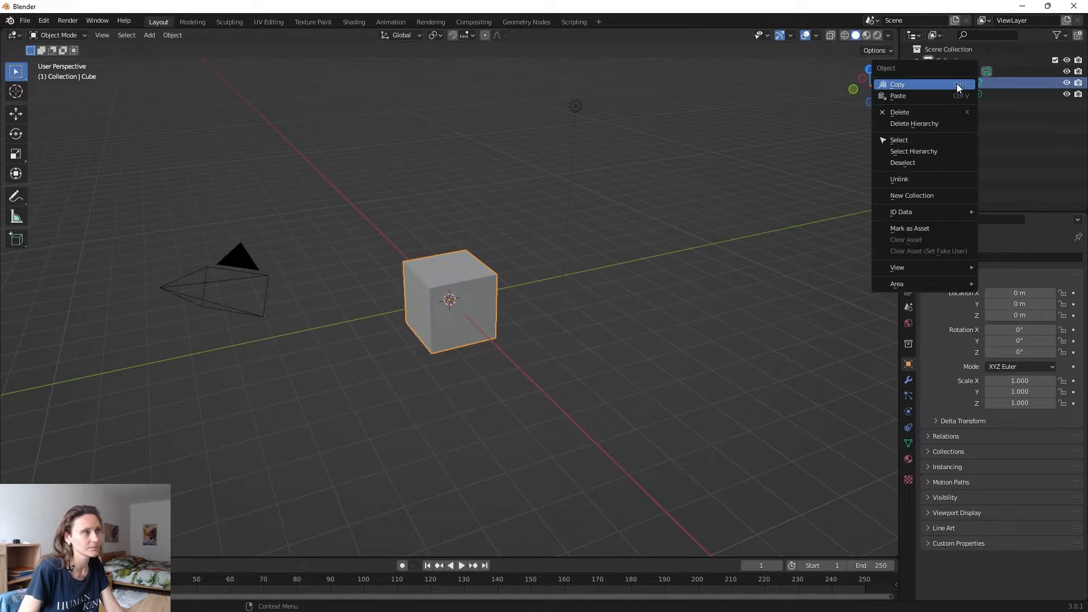
left_click(907, 112)
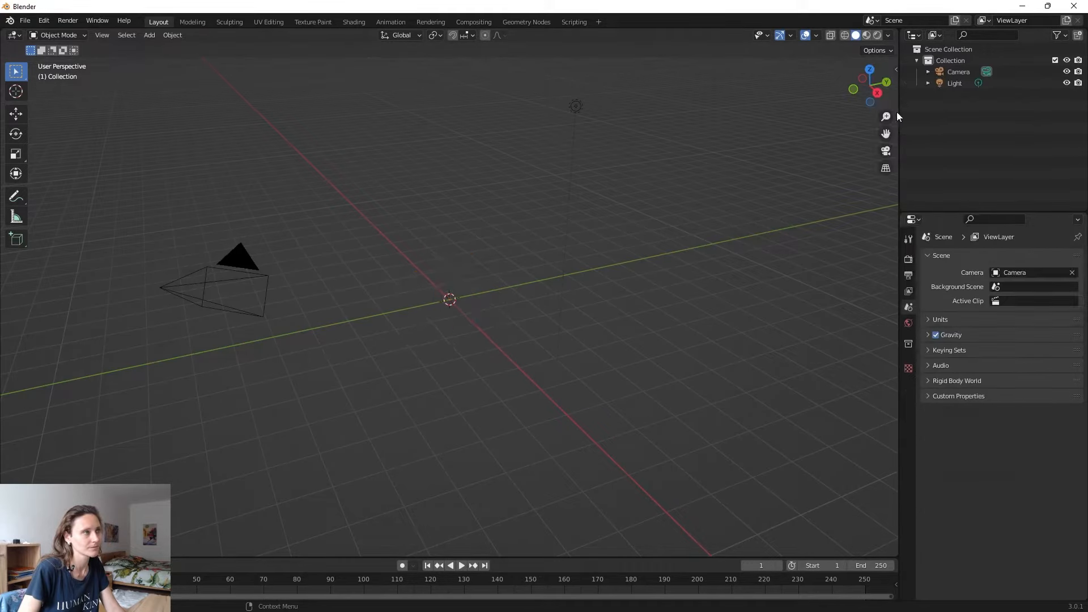
left_click(25, 20)
mouse_move(60, 175)
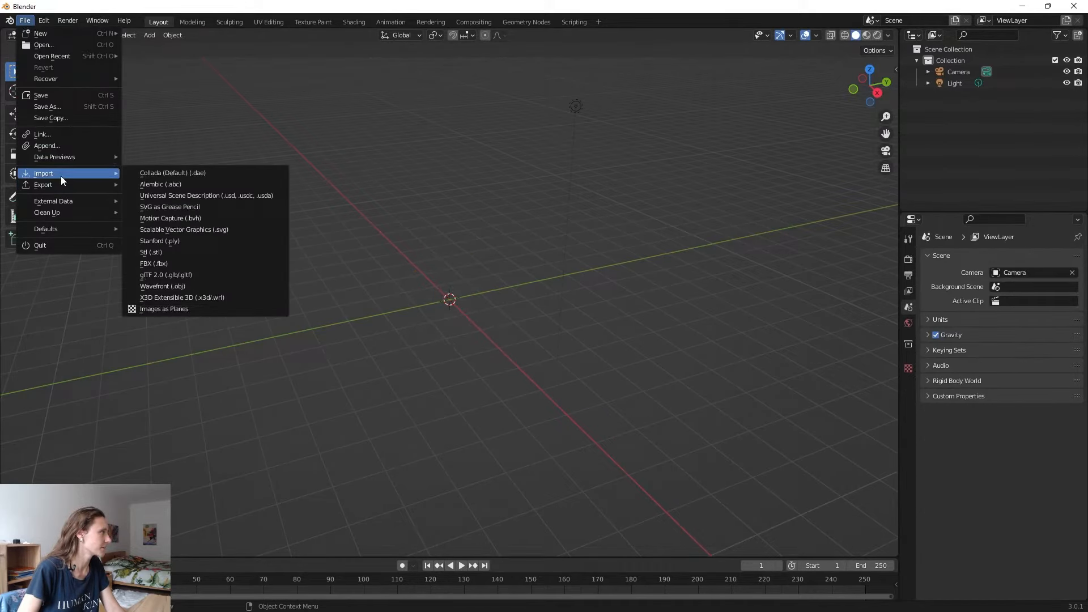
left_click(216, 275)
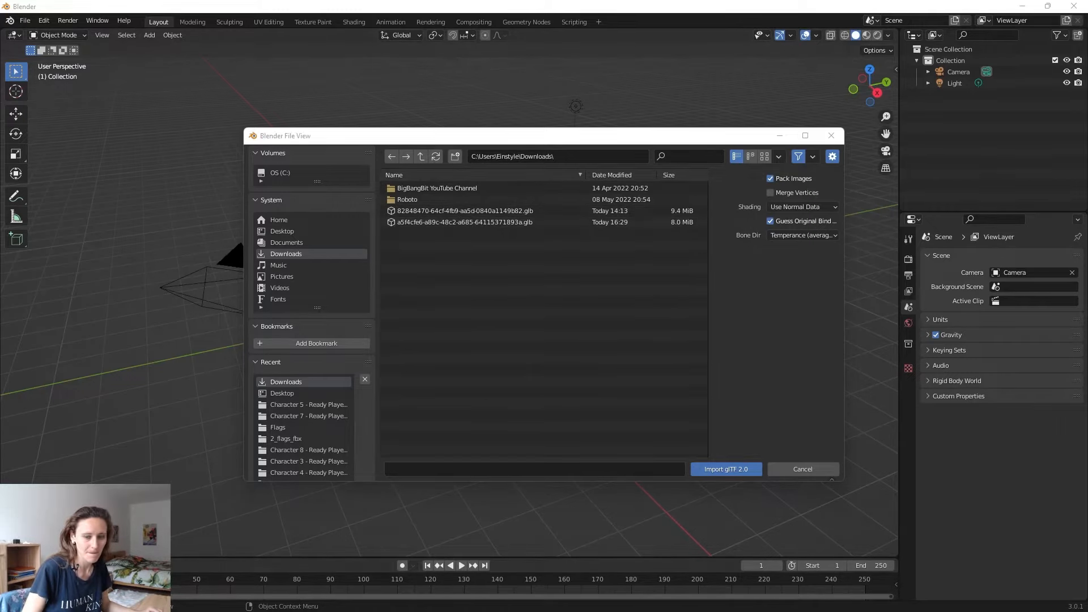
key("alt+Tab")
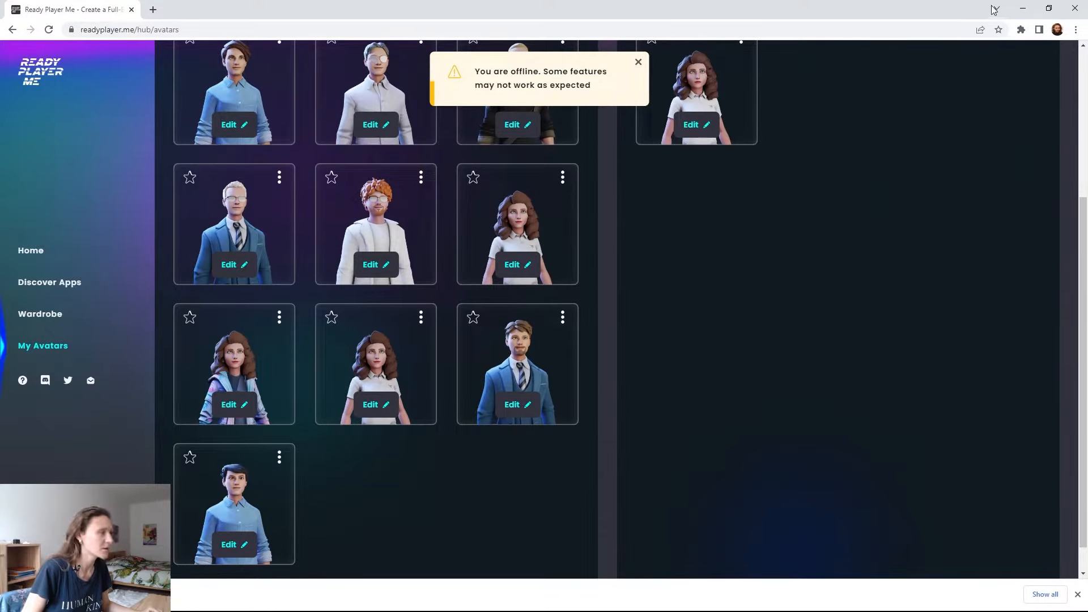
left_click(1023, 8)
double_click(403, 222)
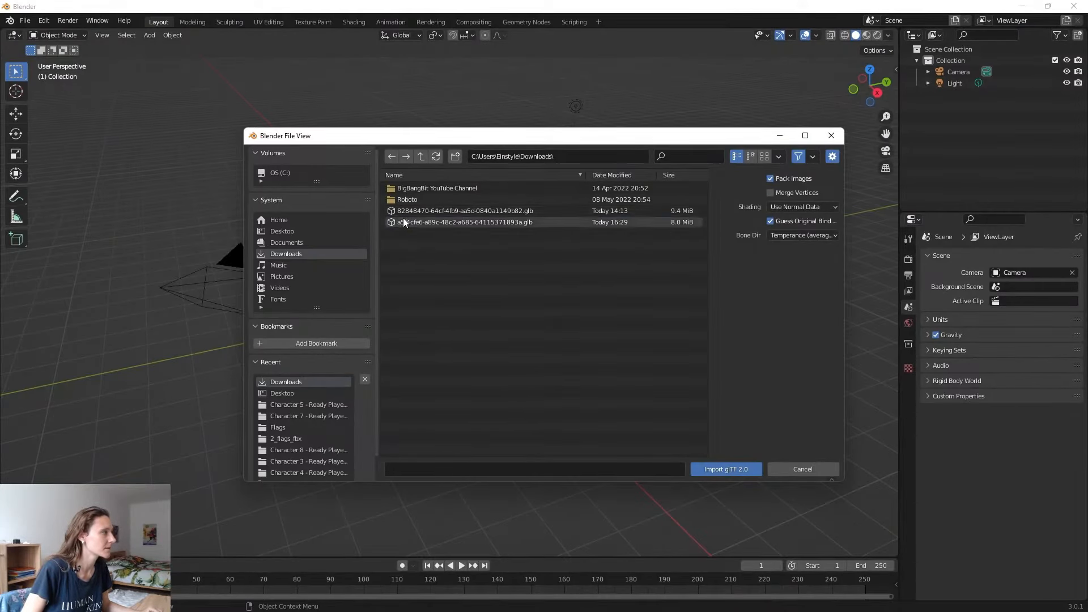
scroll(424, 277, "up", 8)
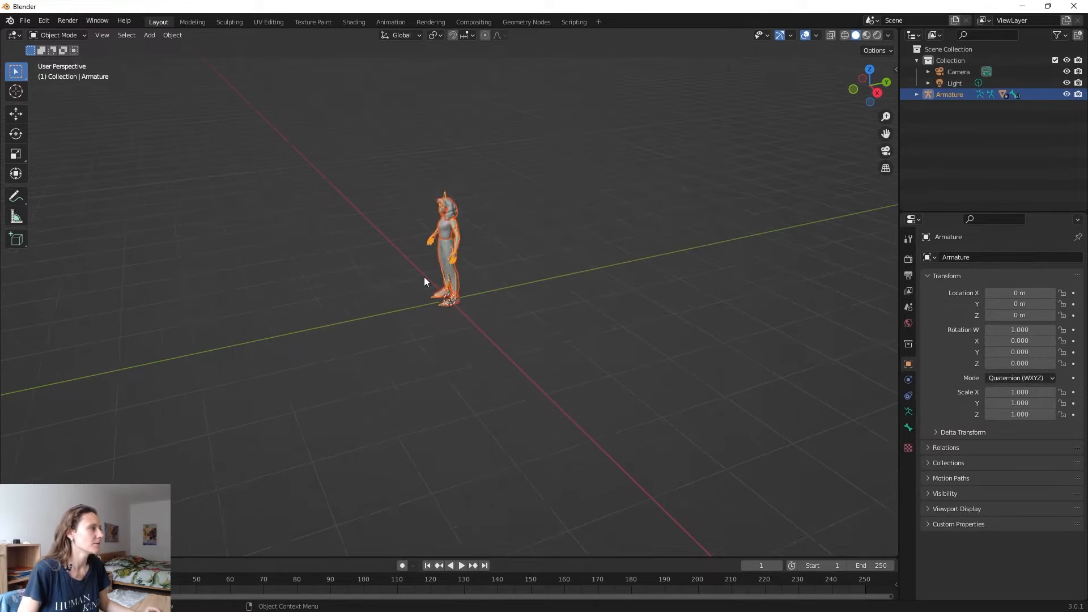
Frame the imported avatar from the front and show it with Material Preview shading.
middle_click_drag(507, 178, 592, 277)
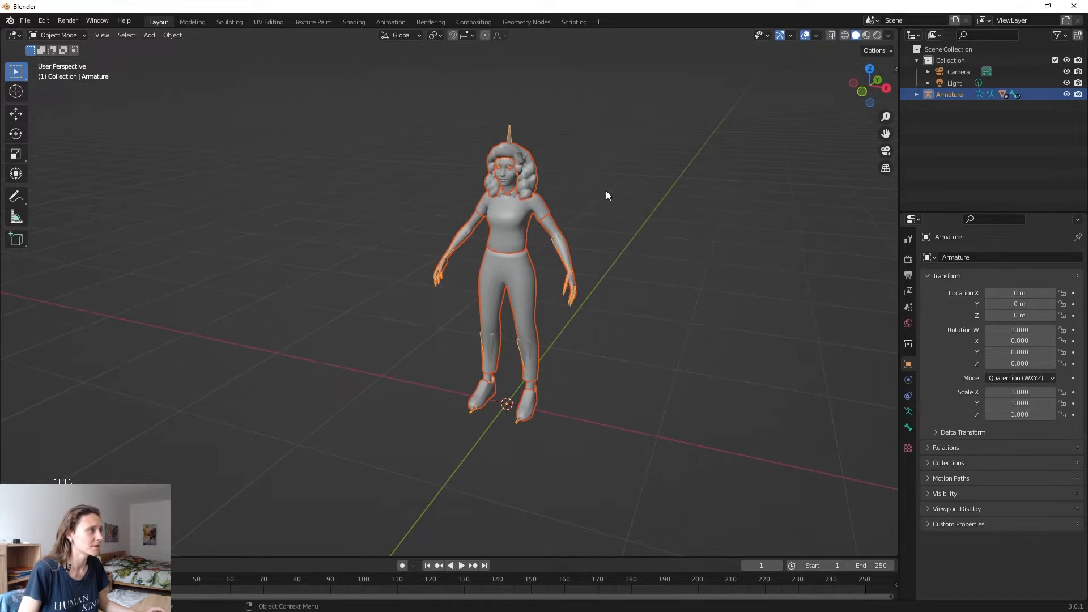
scroll(594, 170, "up", 1)
scroll(604, 158, "up", 1)
middle_click_drag(604, 163, 602, 167, "shift")
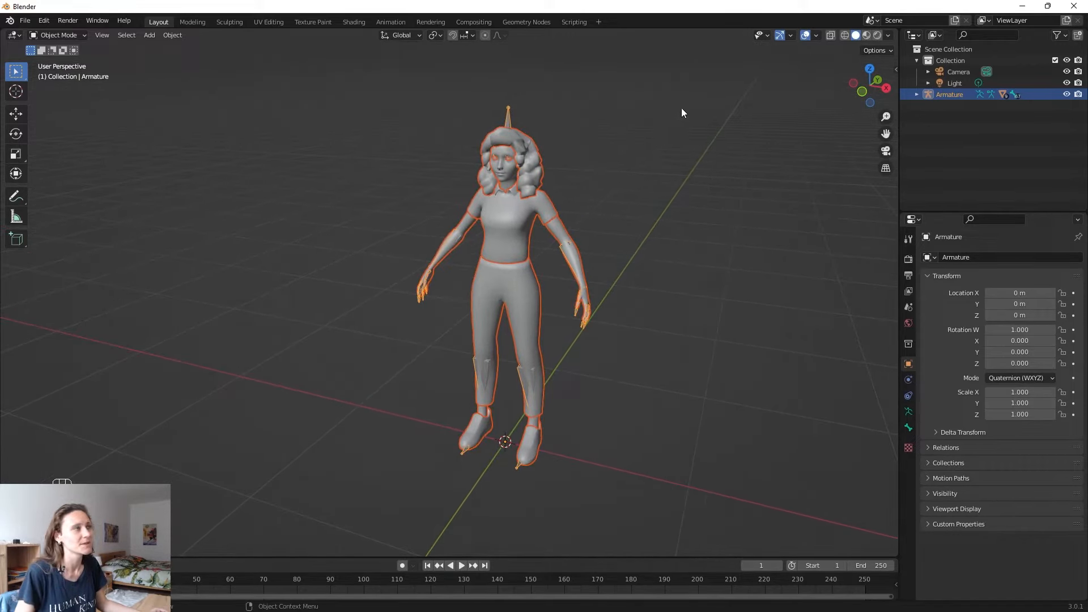
left_click(866, 36)
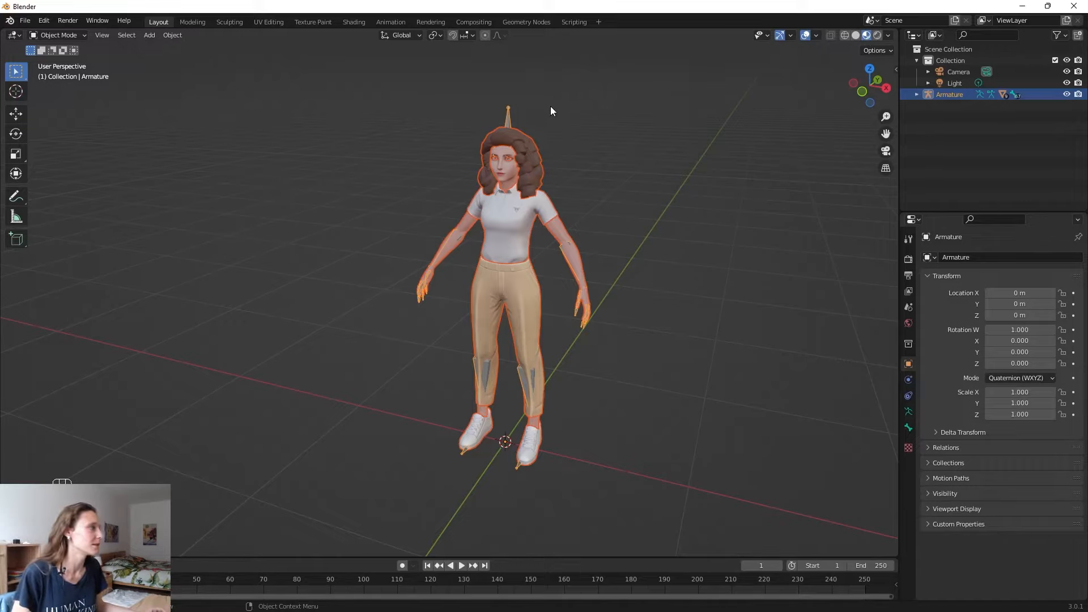
scroll(552, 125, "up", 1)
middle_click_drag(601, 114, 582, 94)
Expand the Armature's contents in the outliner and select the armature.
left_click(839, 126)
left_click(917, 94)
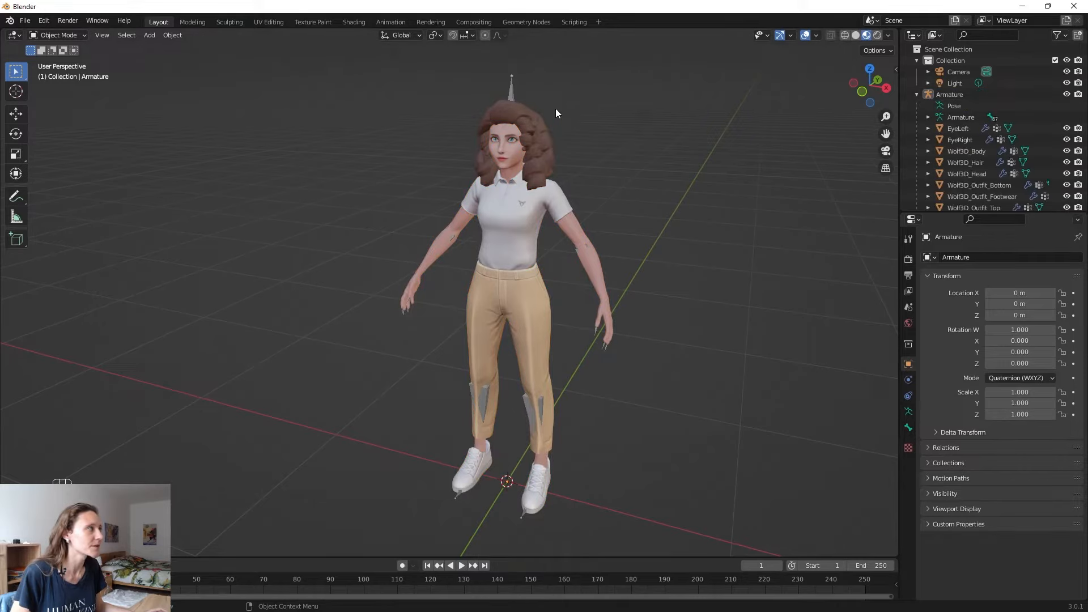
left_click(511, 96)
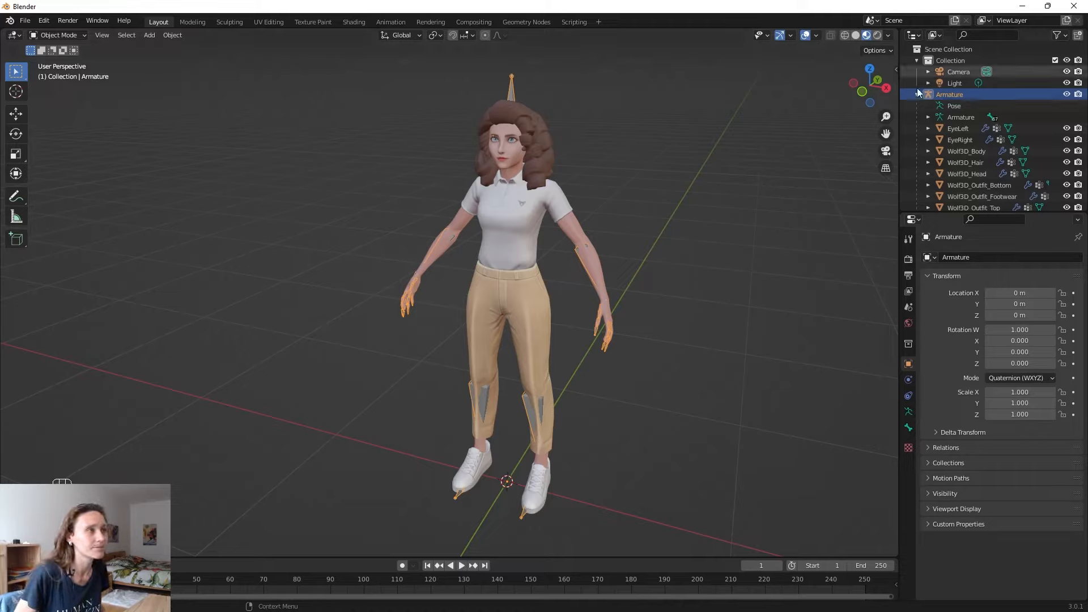
Hide the eyes, body, hair, head, outfit, footwear and teeth meshes so only the armature's bones are left showing.
left_click(1066, 128)
left_click(1066, 139)
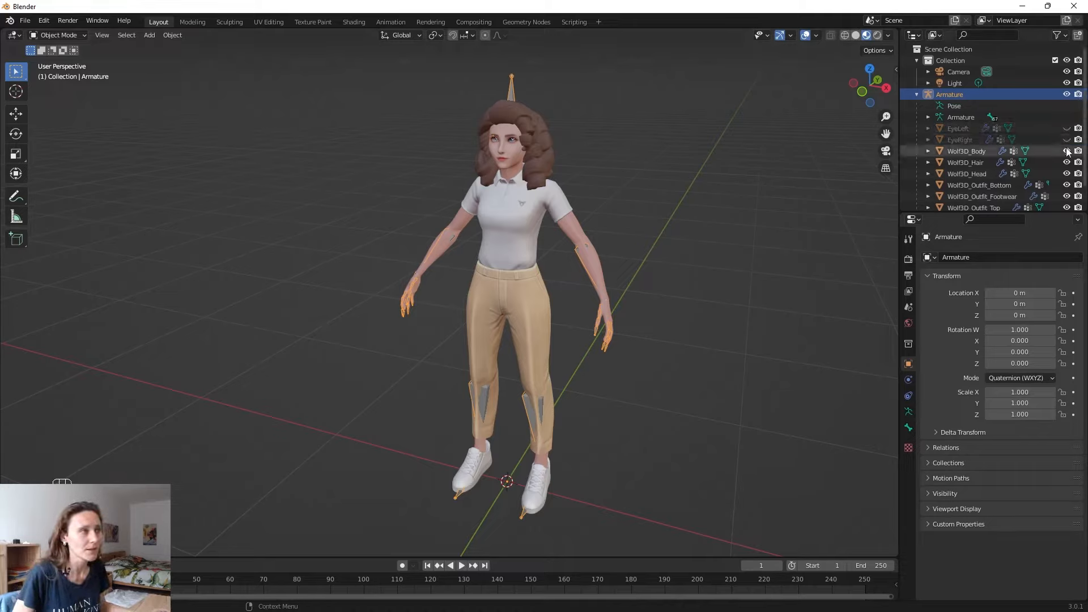
left_click(1066, 150)
left_click(1066, 162)
left_click(1066, 174)
left_click(1067, 184)
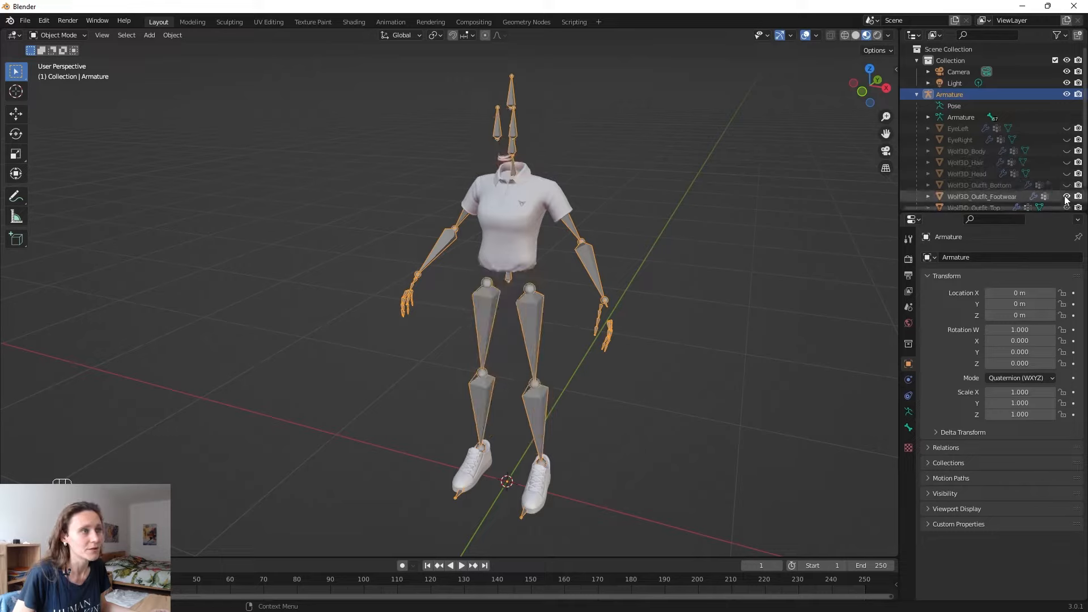
left_click(1066, 196)
scroll(1062, 203, "down", 2)
left_click(1067, 189)
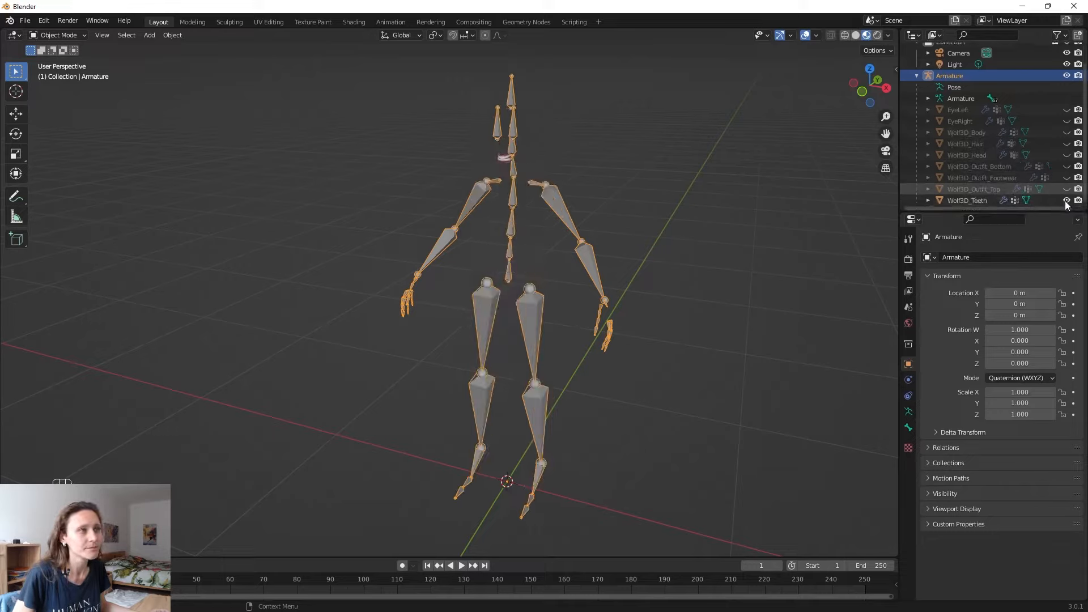
left_click(1066, 200)
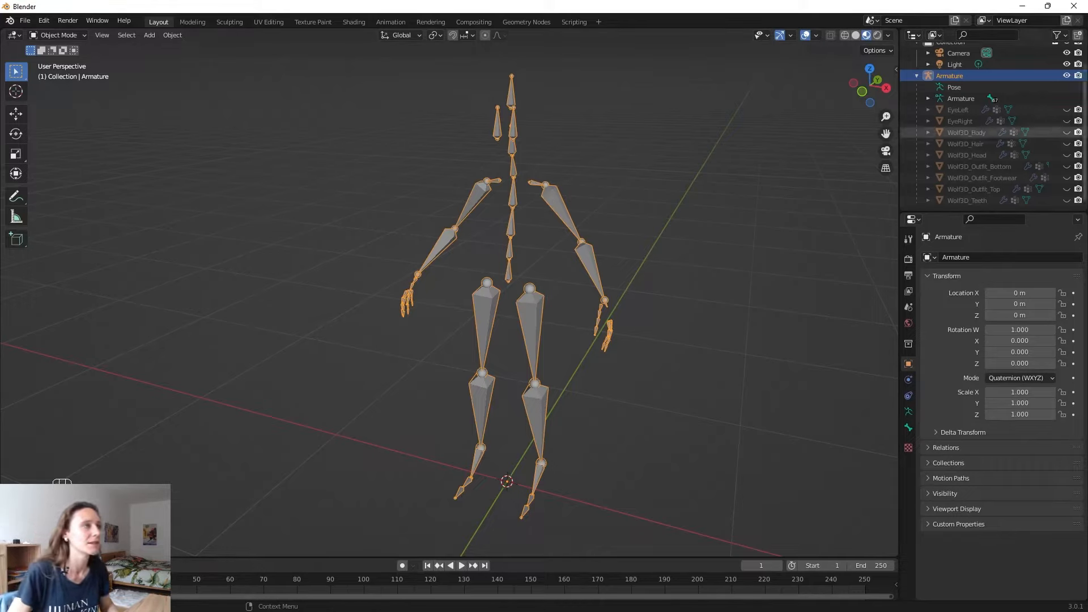
Unhide all of the avatar's mesh parts, from the eyes to the teeth, and deselect the armature.
left_click(1066, 110)
left_click(1067, 120)
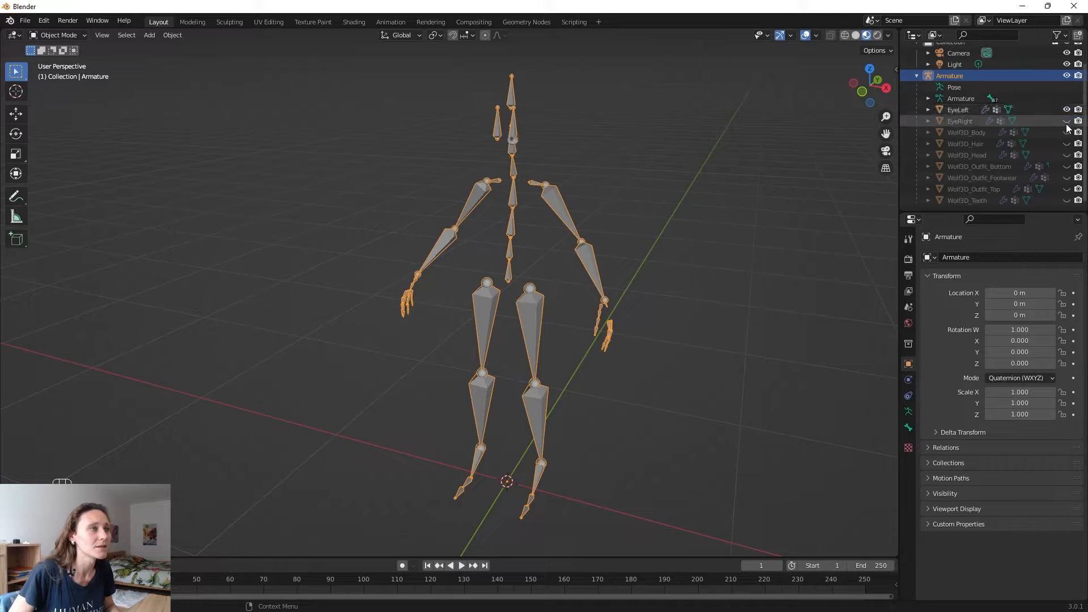
left_click(1067, 132)
left_click(1067, 143)
left_click(1067, 166)
left_click(1066, 154)
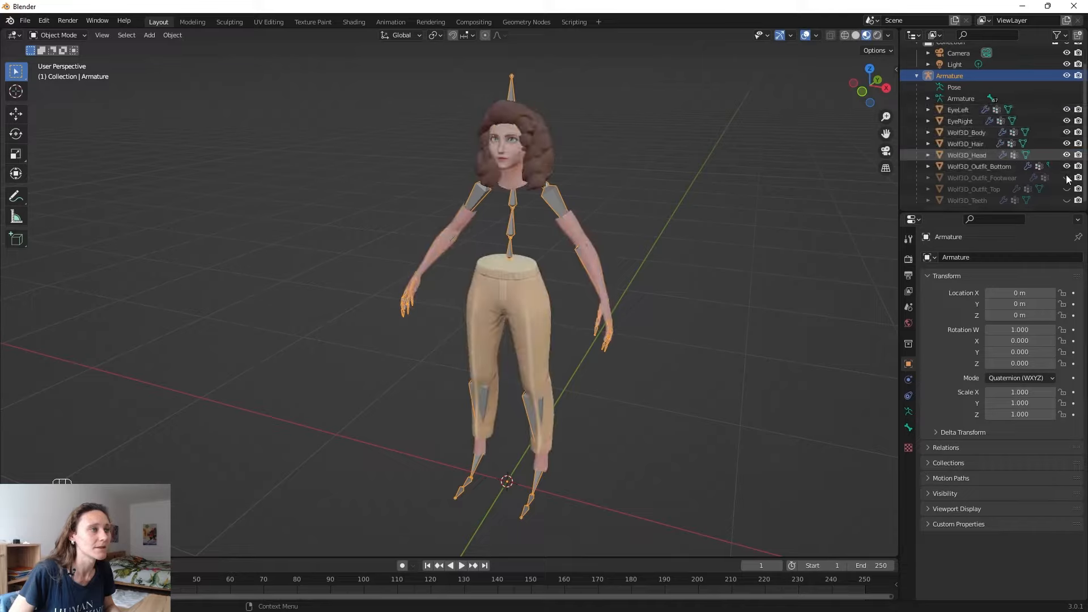
left_click(1067, 177)
left_click(1067, 189)
left_click(1067, 201)
left_click(687, 181)
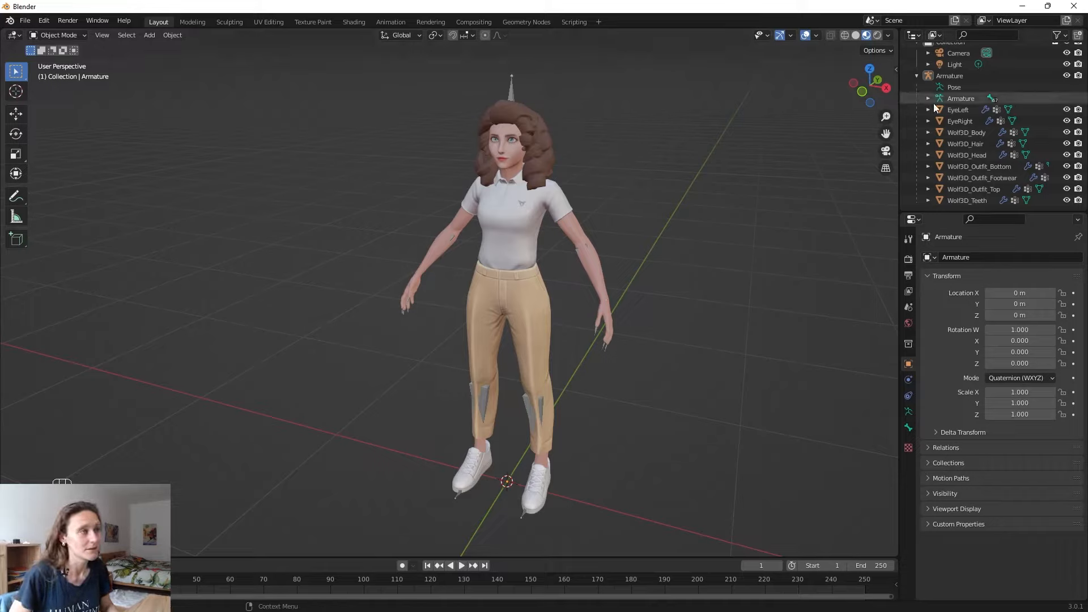
Delete the light and the camera from the scene collection.
left_click(960, 75)
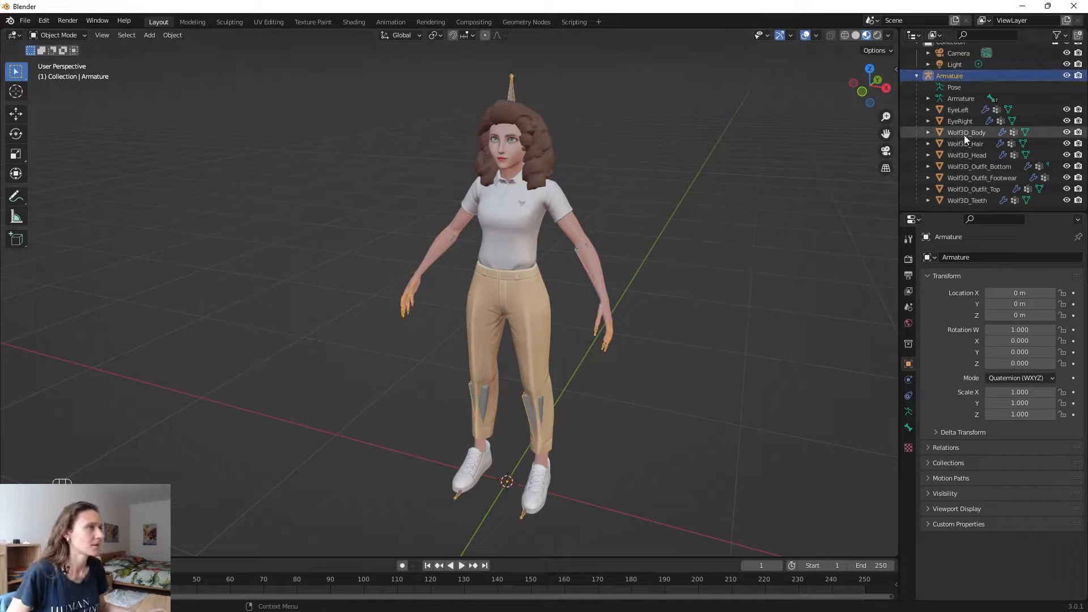
left_click(956, 65)
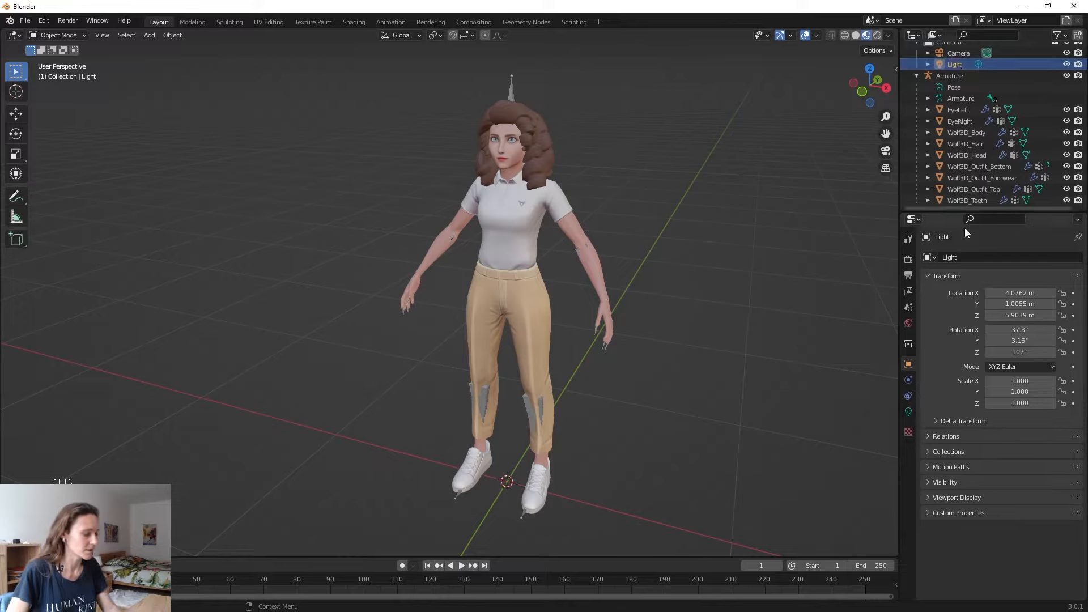
right_click(1006, 66)
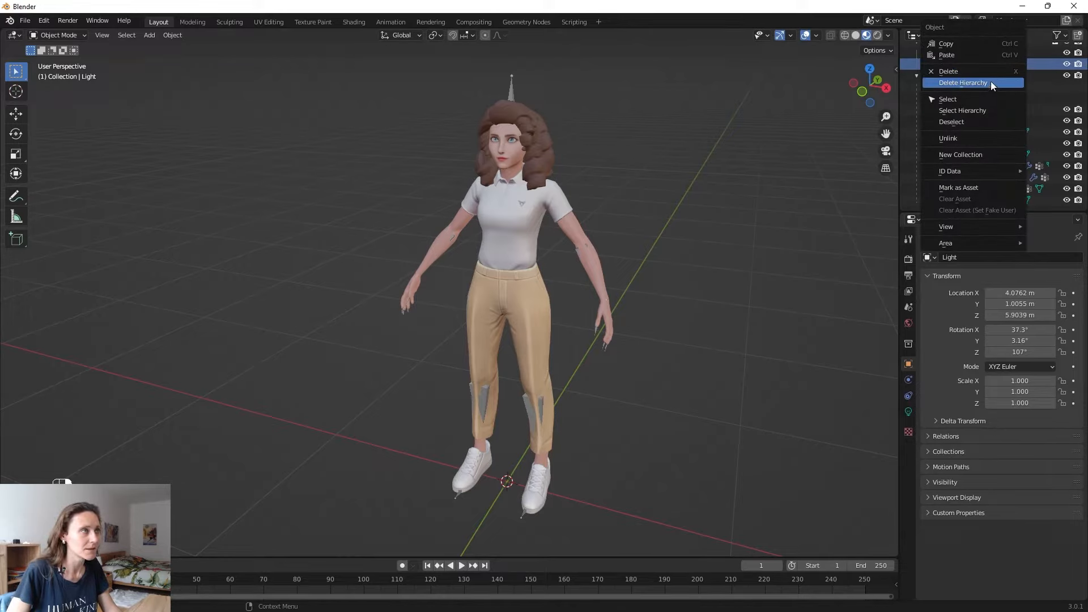
left_click(985, 72)
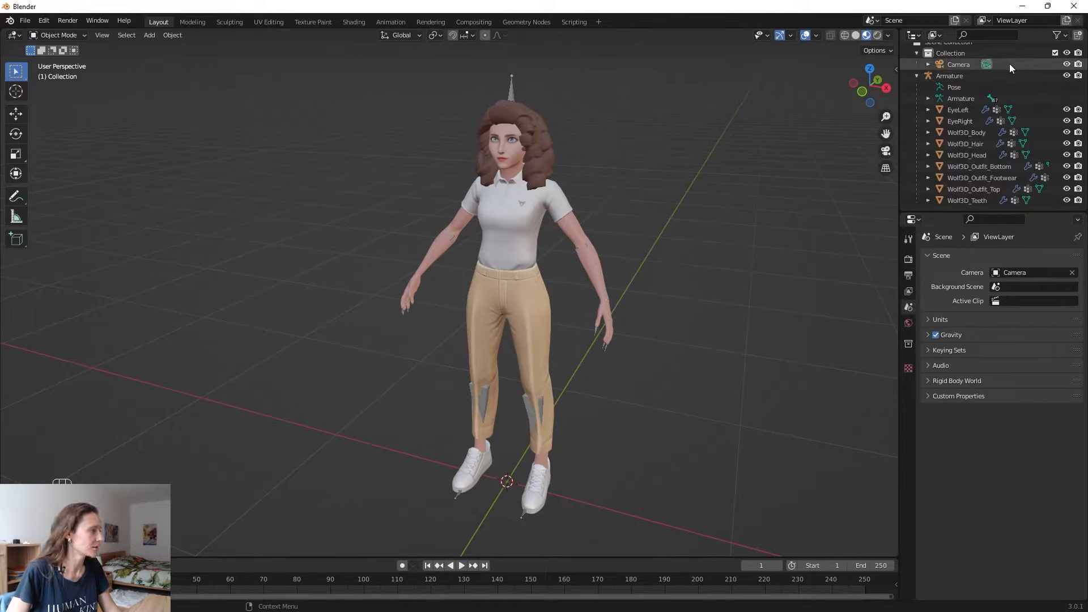
right_click(1009, 64)
left_click(994, 73)
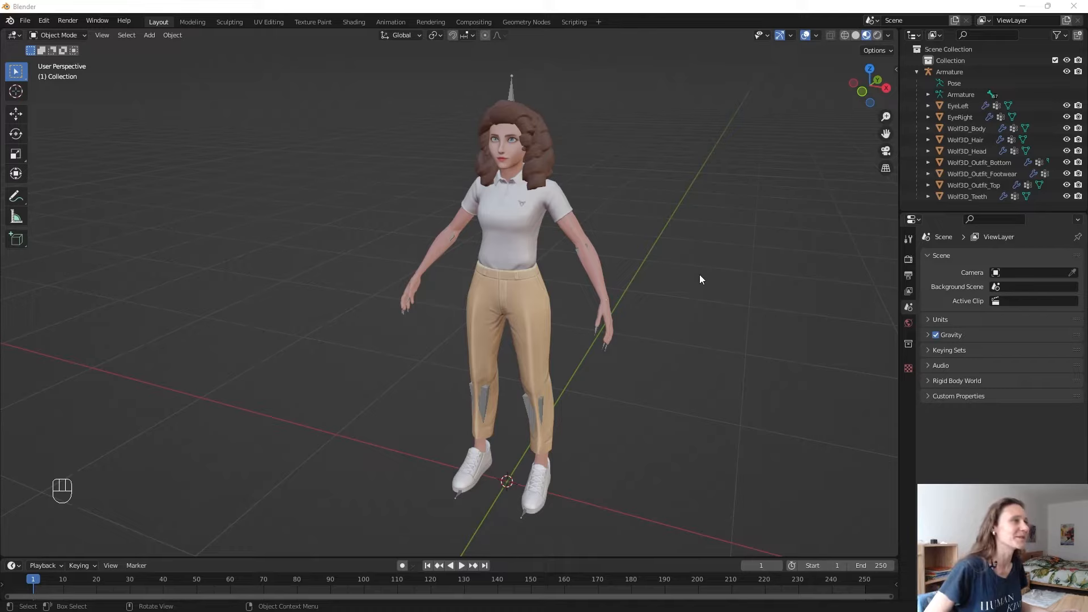
Select the Armature together with all its mesh parts down to Wolf3D_Teeth.
left_click(970, 106)
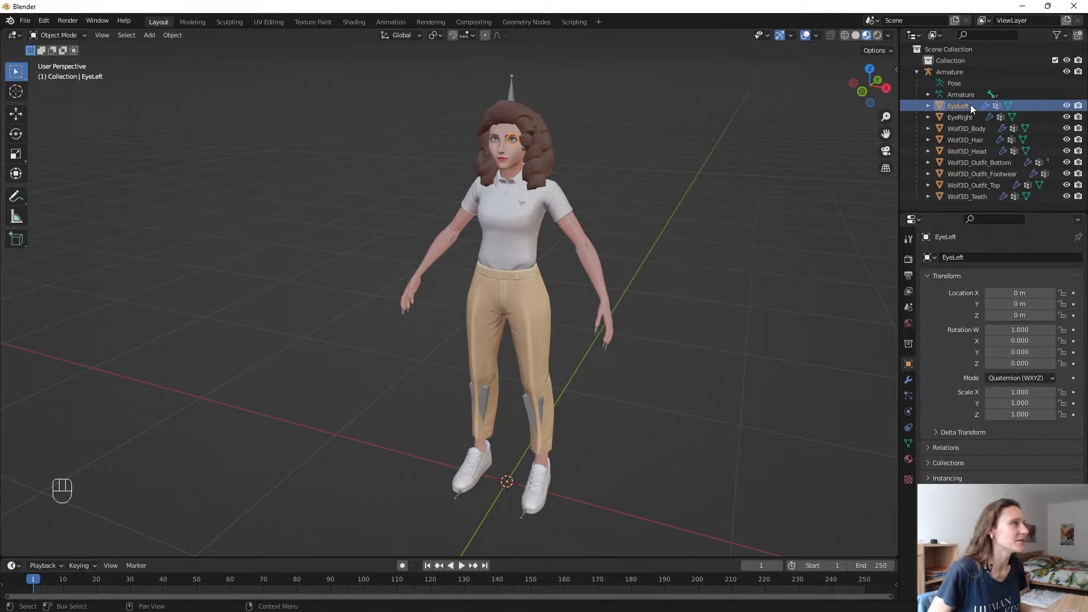
left_click(957, 70)
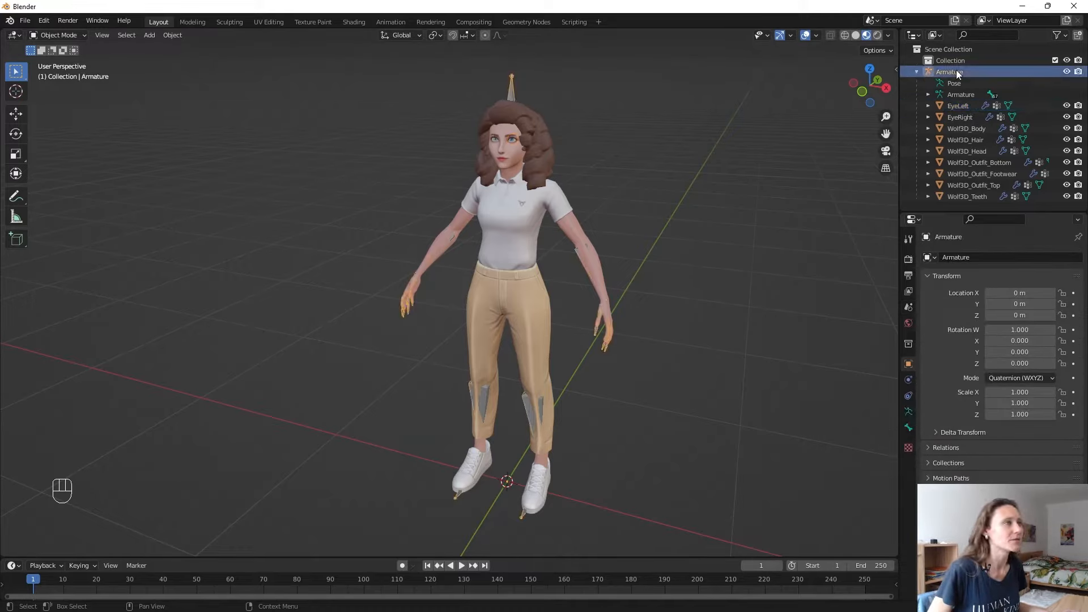
left_click(962, 196, "shift")
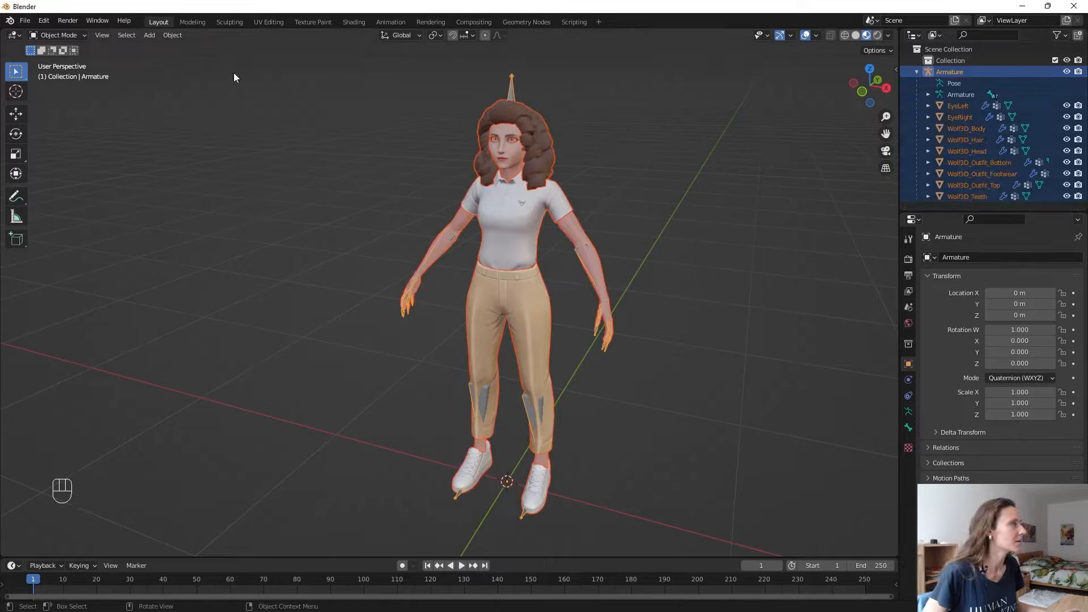
Set up an FBX export to the Desktop with path mode Copy, embedded textures and only selected objects included.
left_click(25, 21)
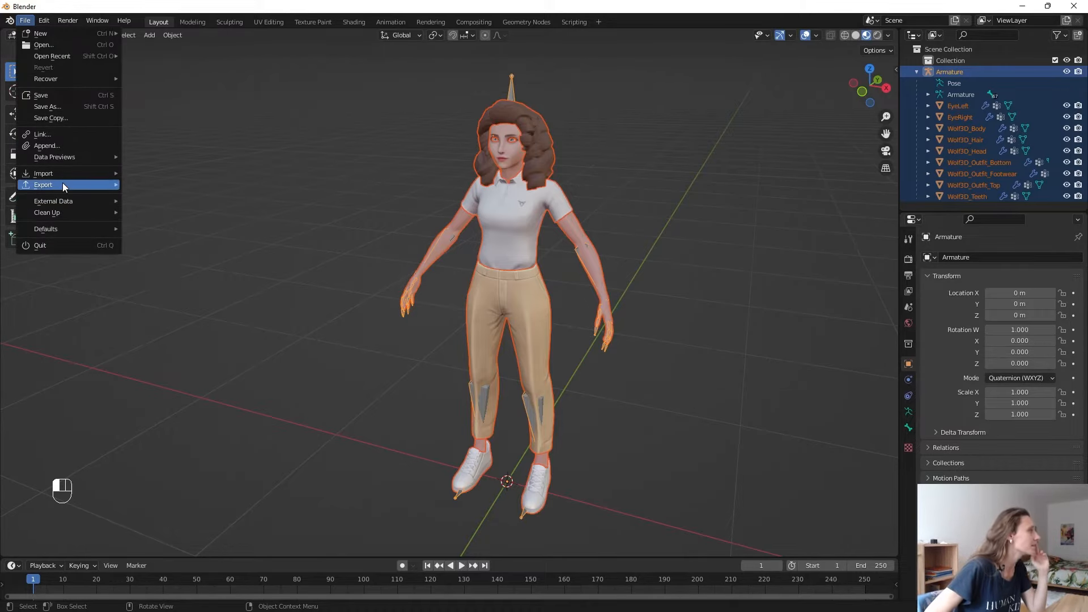
mouse_move(62, 182)
left_click(158, 275)
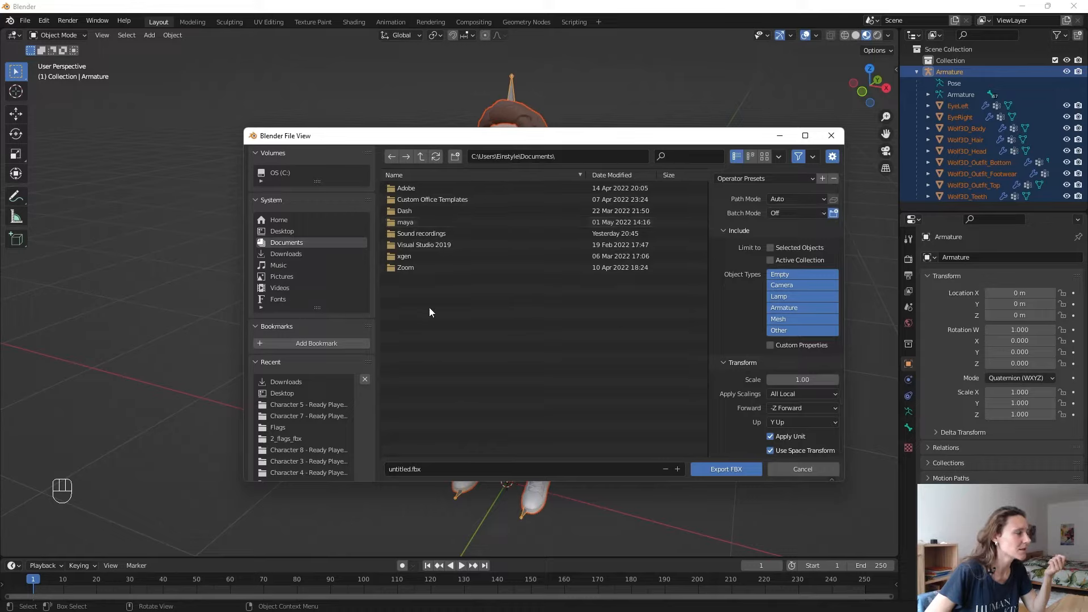
left_click(291, 233)
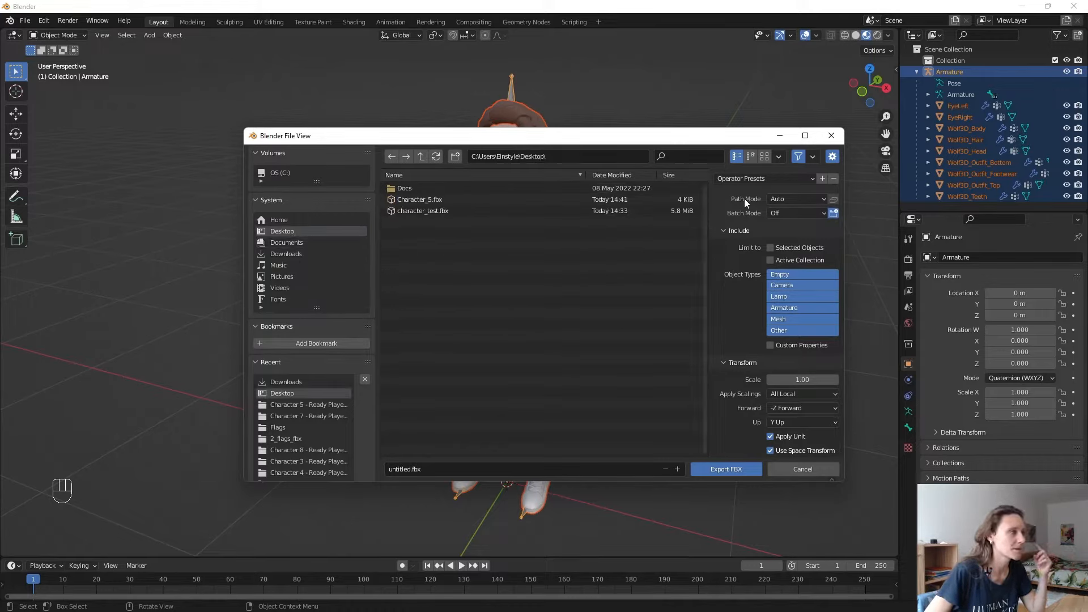
left_click(796, 199)
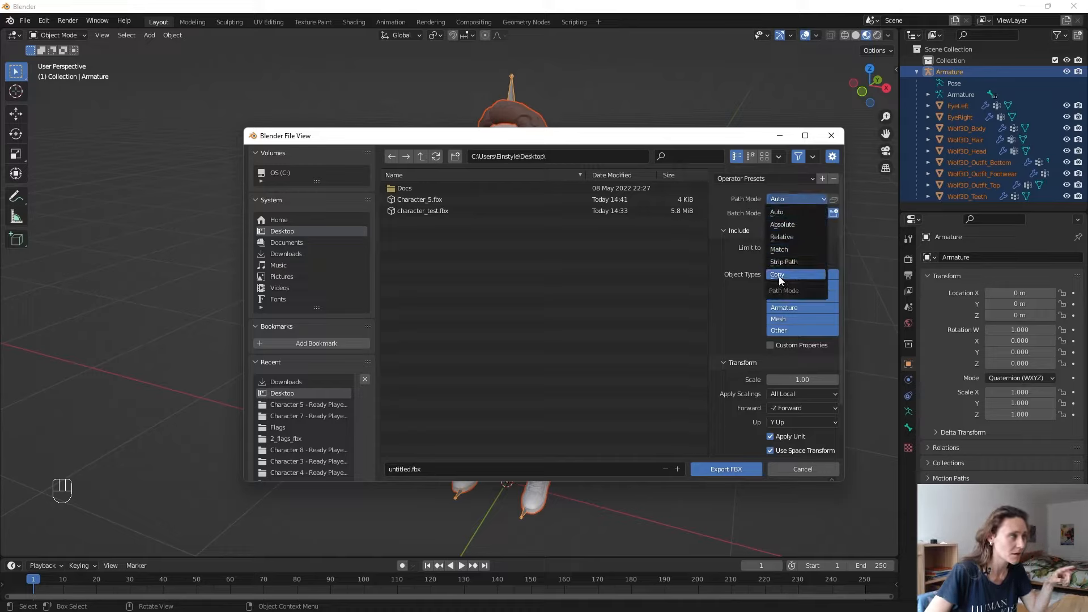
left_click(791, 287)
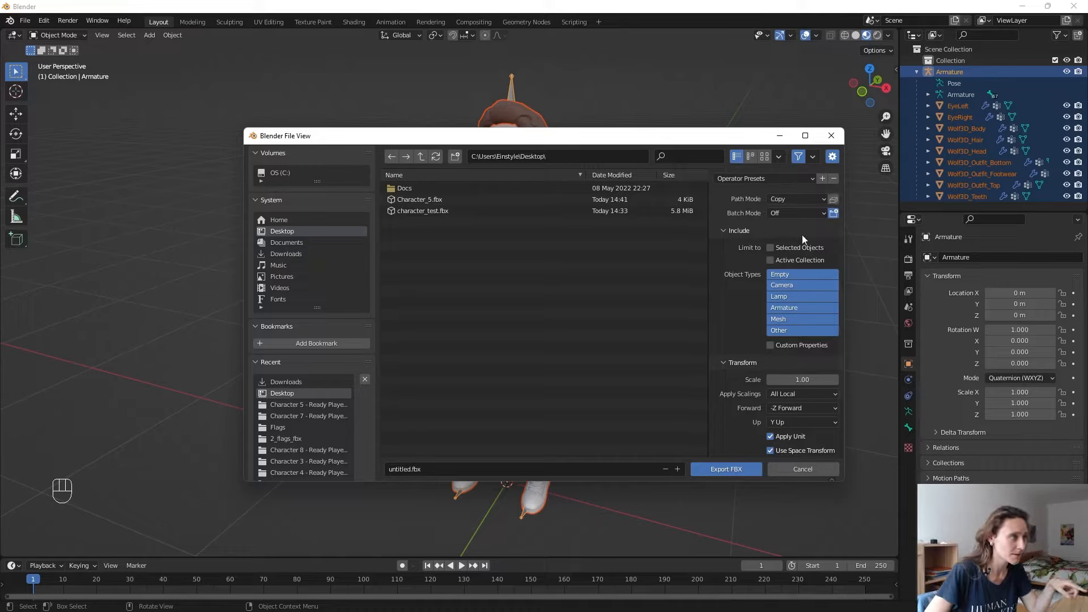
left_click(834, 200)
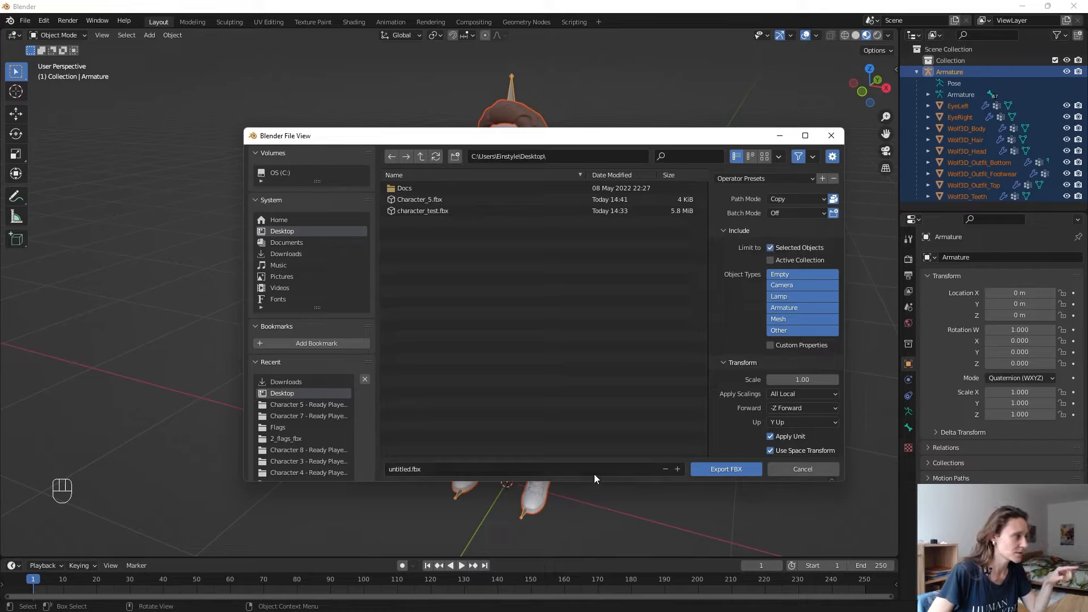
Name the export file with the avatar's first name, export it as FBX and deselect the avatar.
left_click(567, 469)
left_click_drag(410, 469, 353, 471)
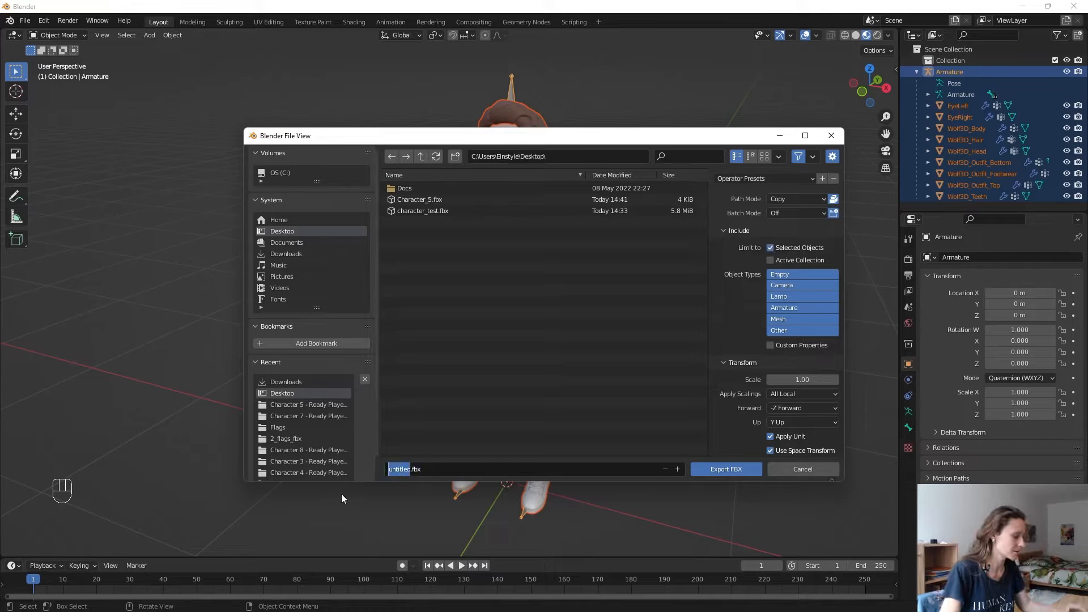
type("Irene")
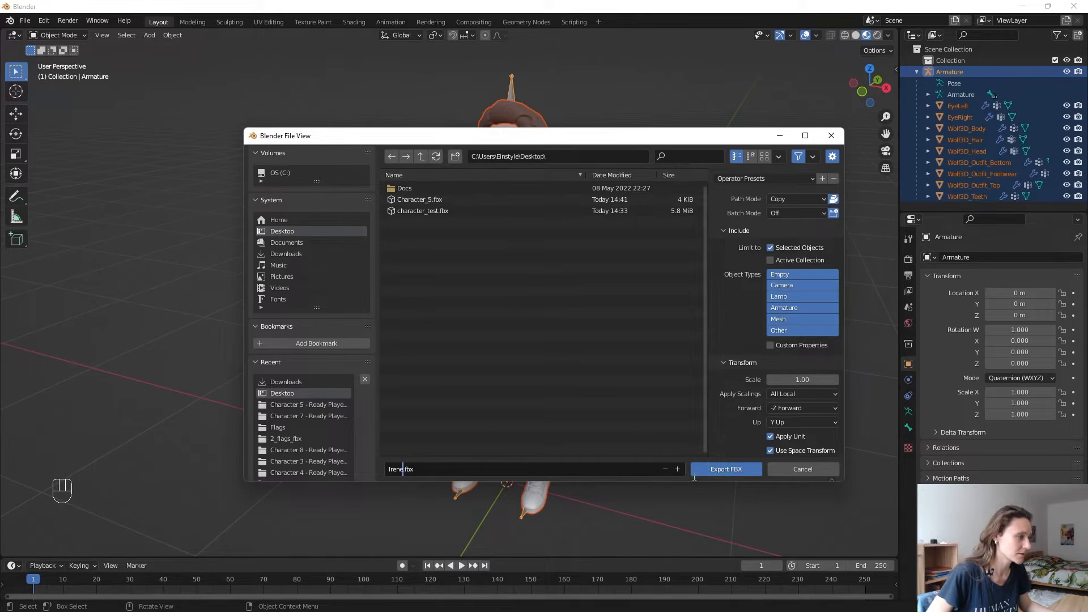
left_click(715, 469)
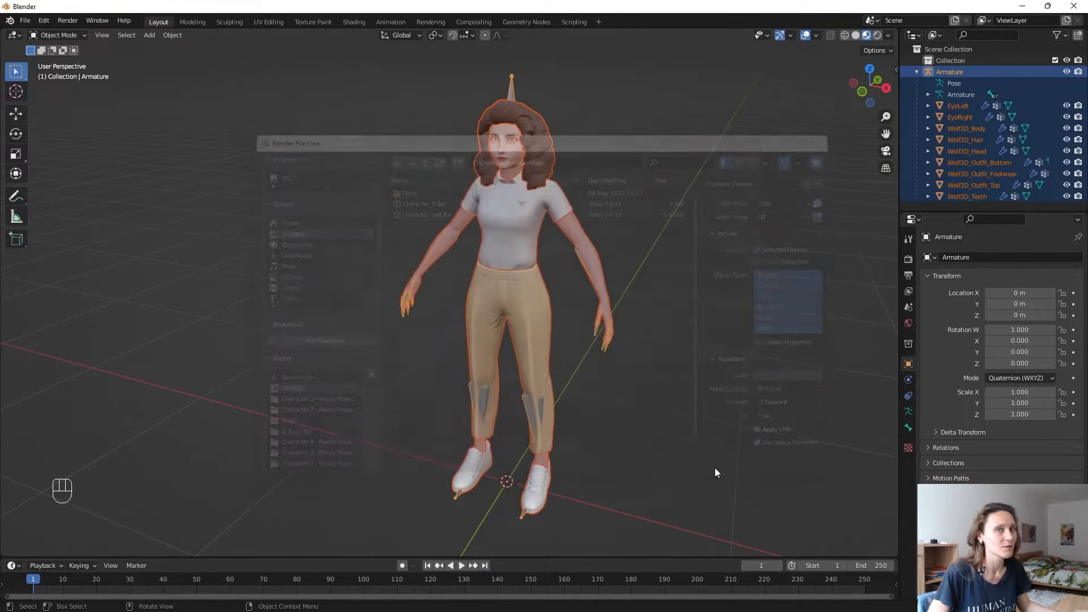
left_click(707, 472)
left_click(605, 468)
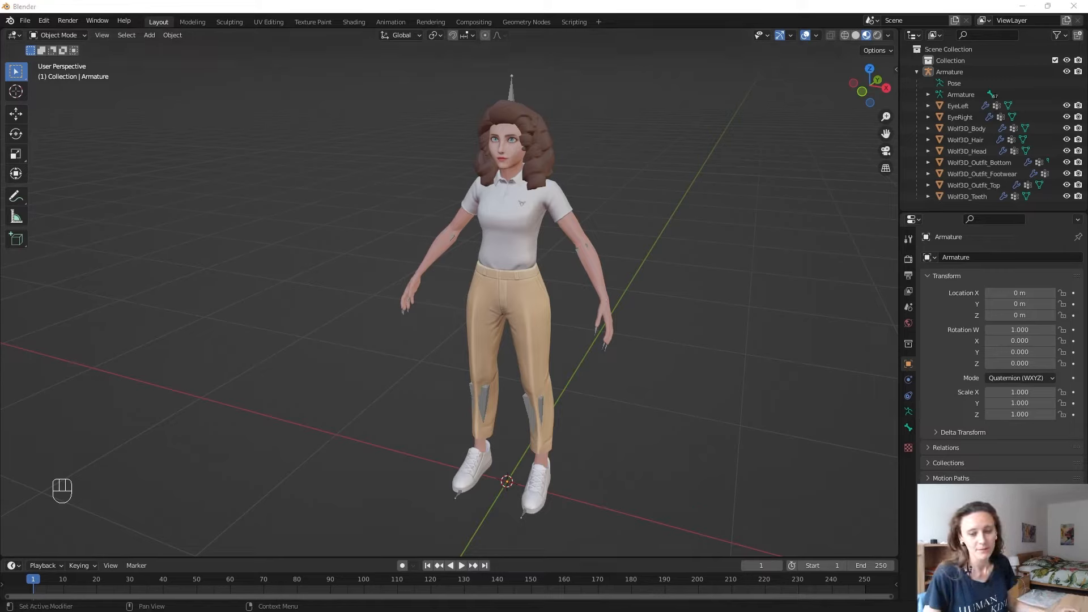
Switch to Chrome, search for mixamo in a new tab, and open the Mixamo site's log-in page.
key("alt+Tab")
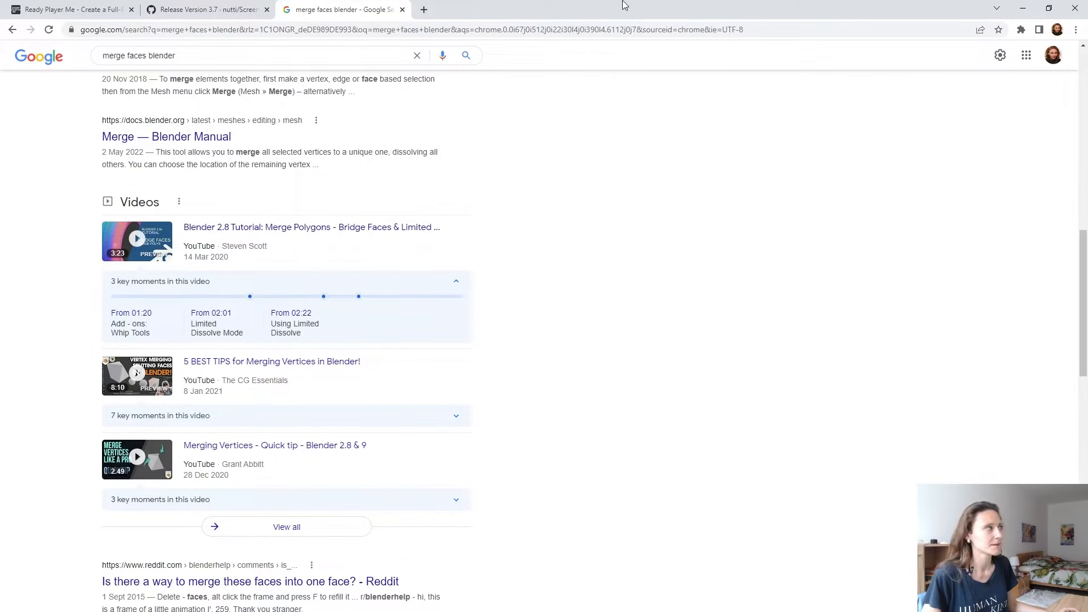
left_click(424, 10)
type("mix")
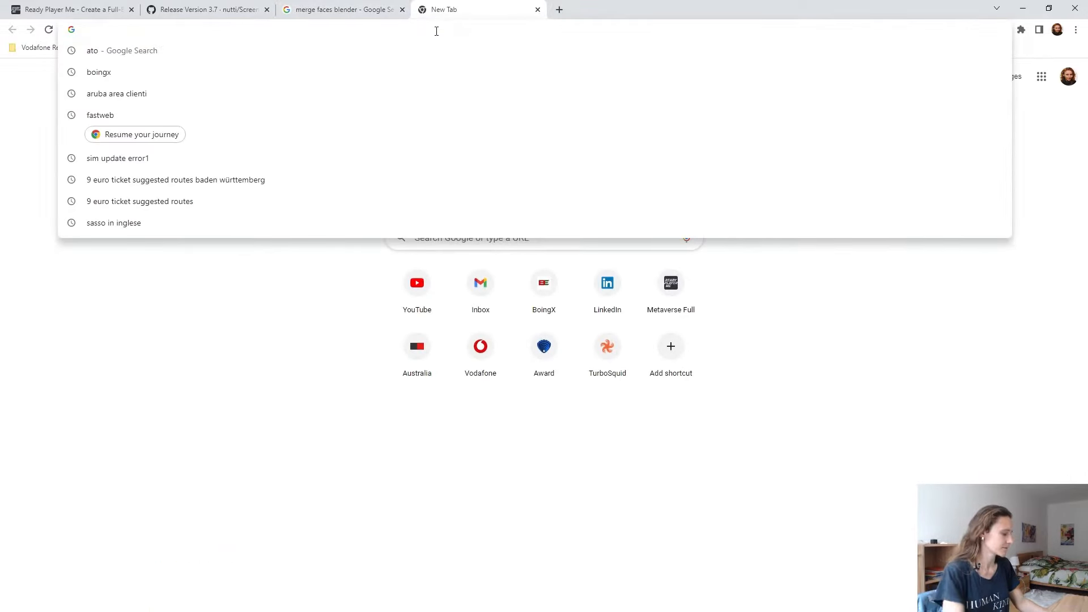
type("amo")
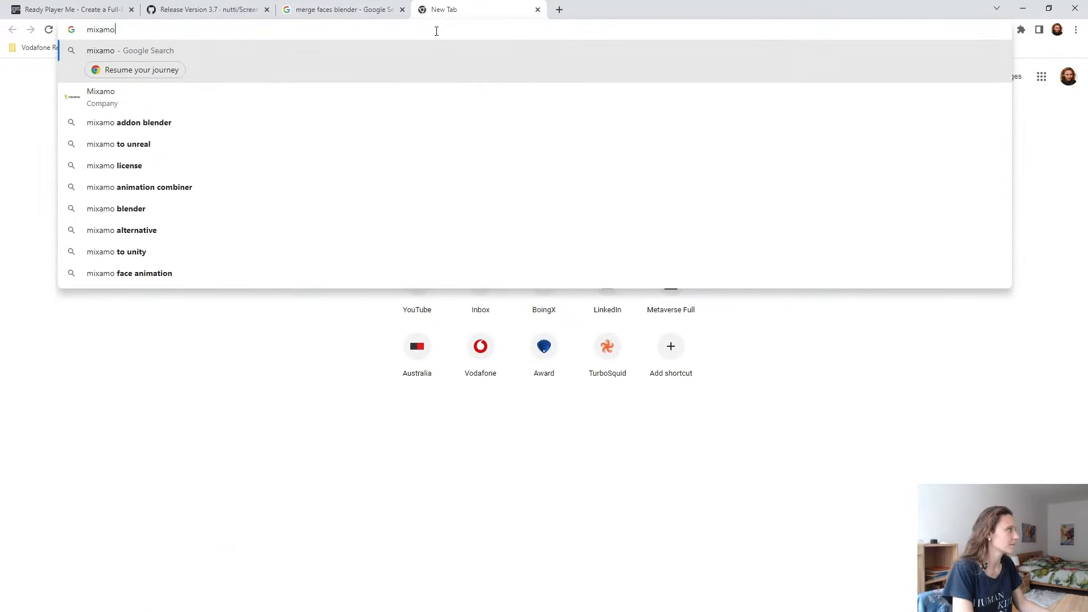
key("Return")
left_click(118, 170)
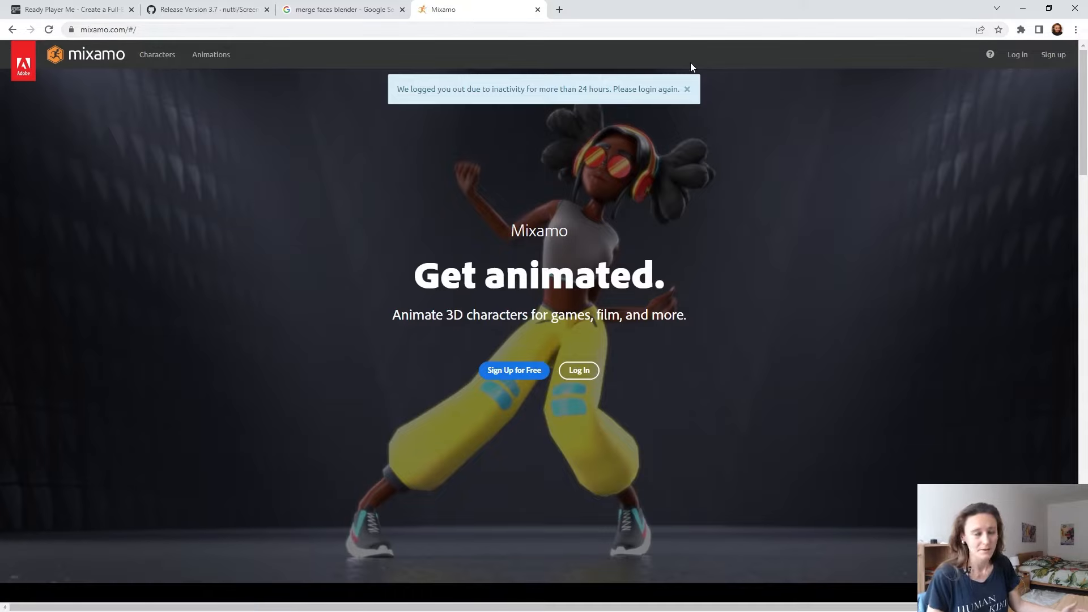
left_click(1020, 56)
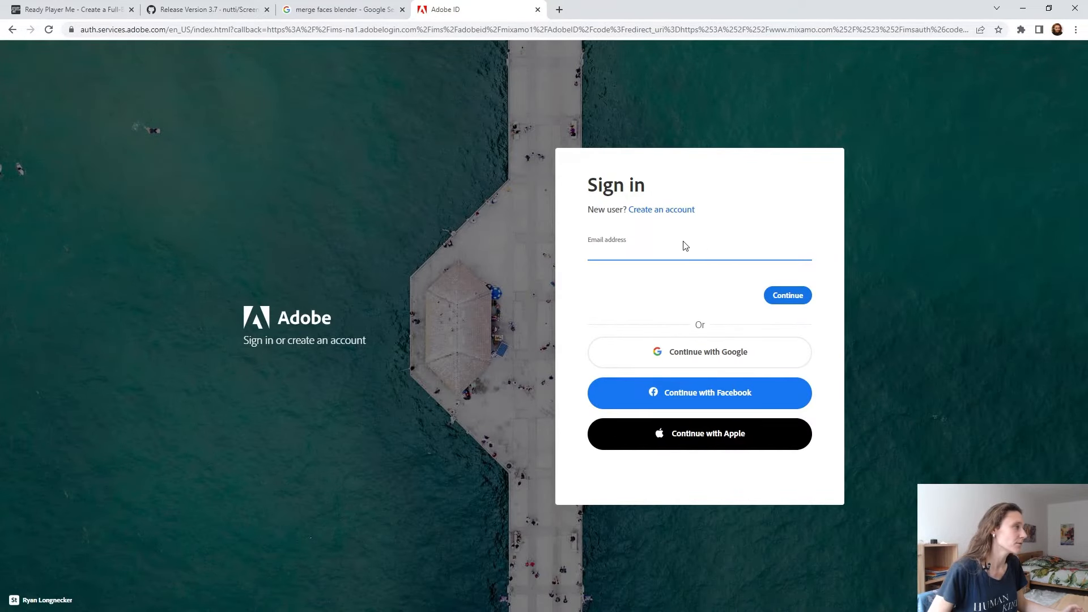
Close the Google search, Adobe sign-in and Screencast-Keys tabs and bring the logged-in Mixamo tab into the browser window.
left_click(403, 10)
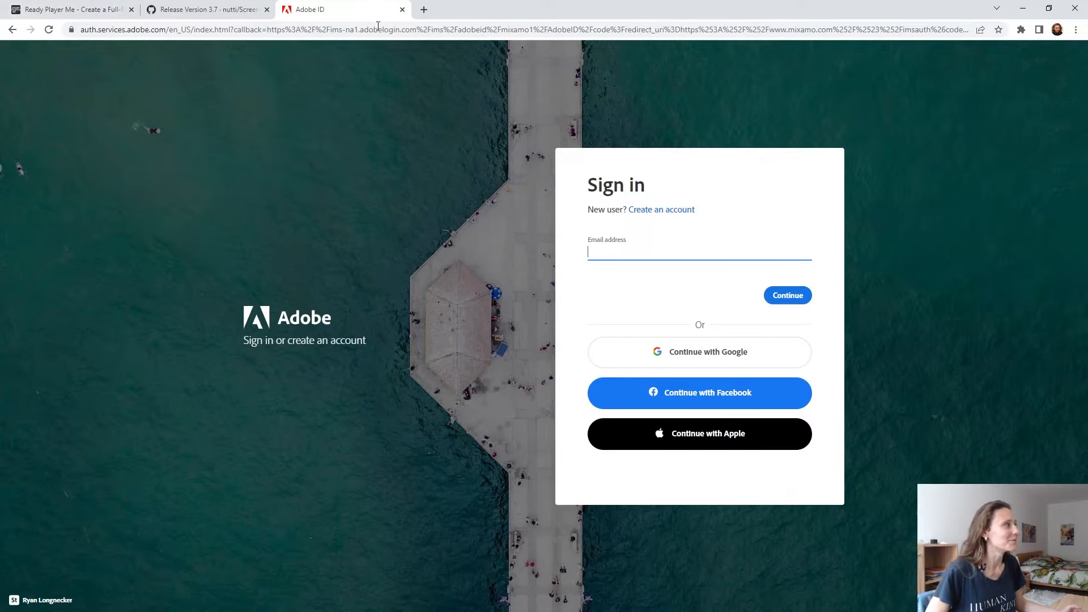
left_click_drag(343, 7, 342, 0)
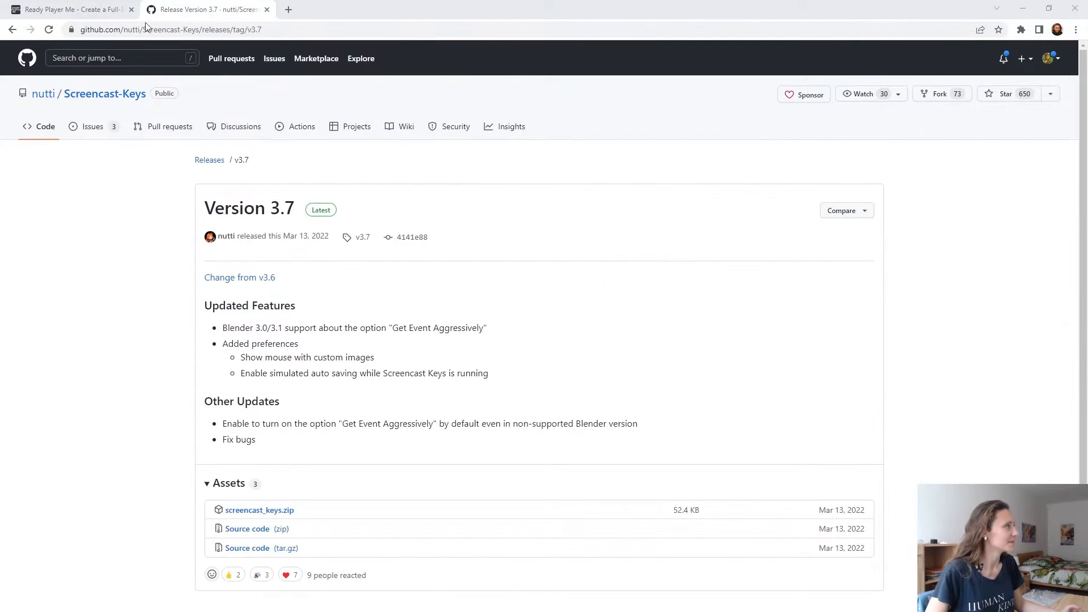
left_click(266, 9)
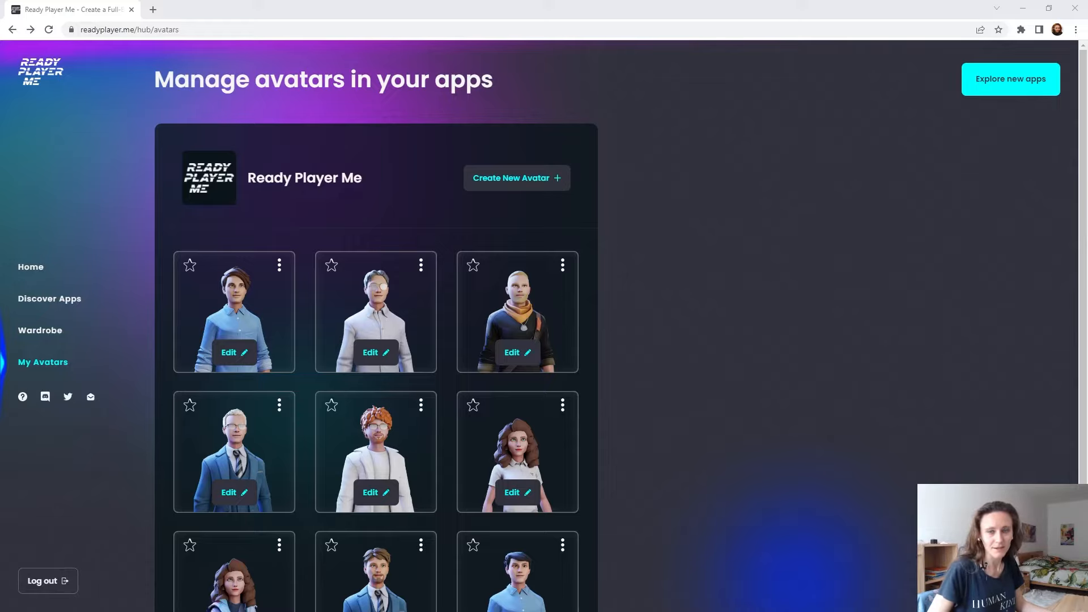
left_click_drag(1087, 139, 210, 9)
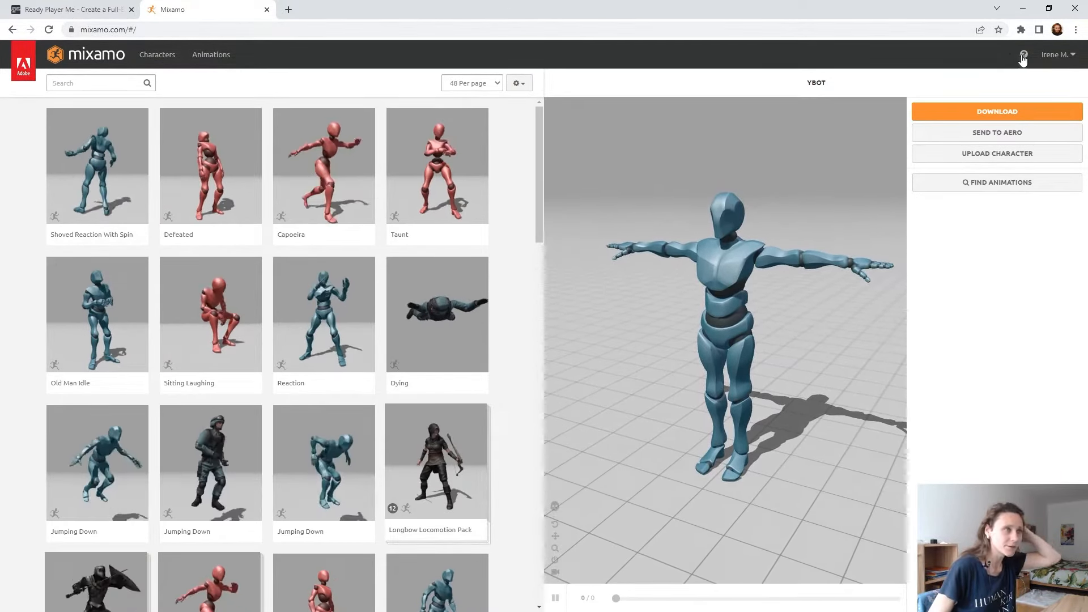
left_click(1058, 54)
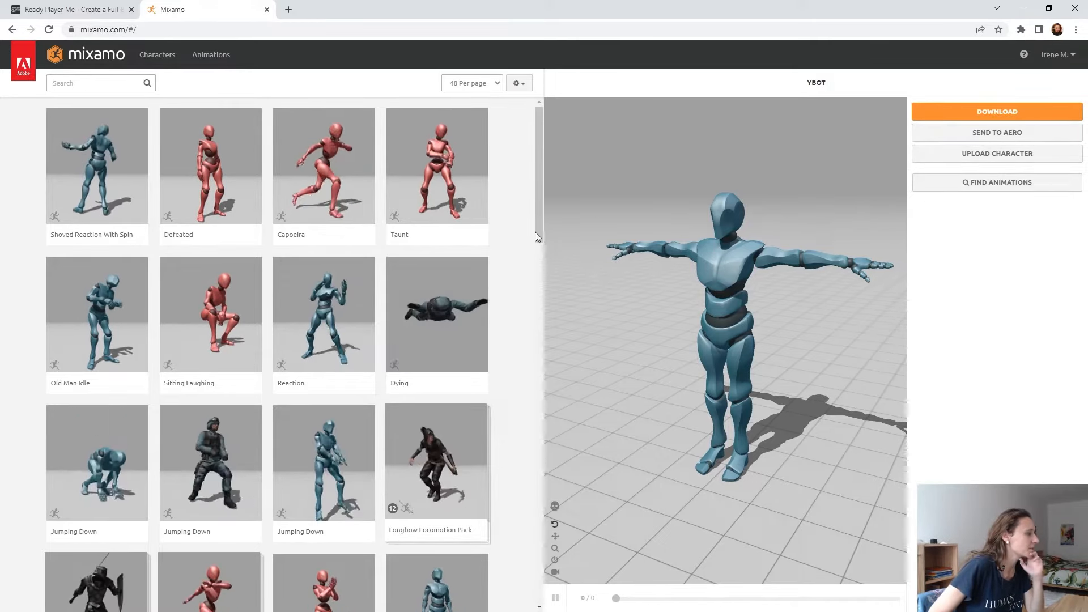
Upload the avatar's exported FBX file from the Desktop as a character and accept it as the new current character.
left_click(945, 161)
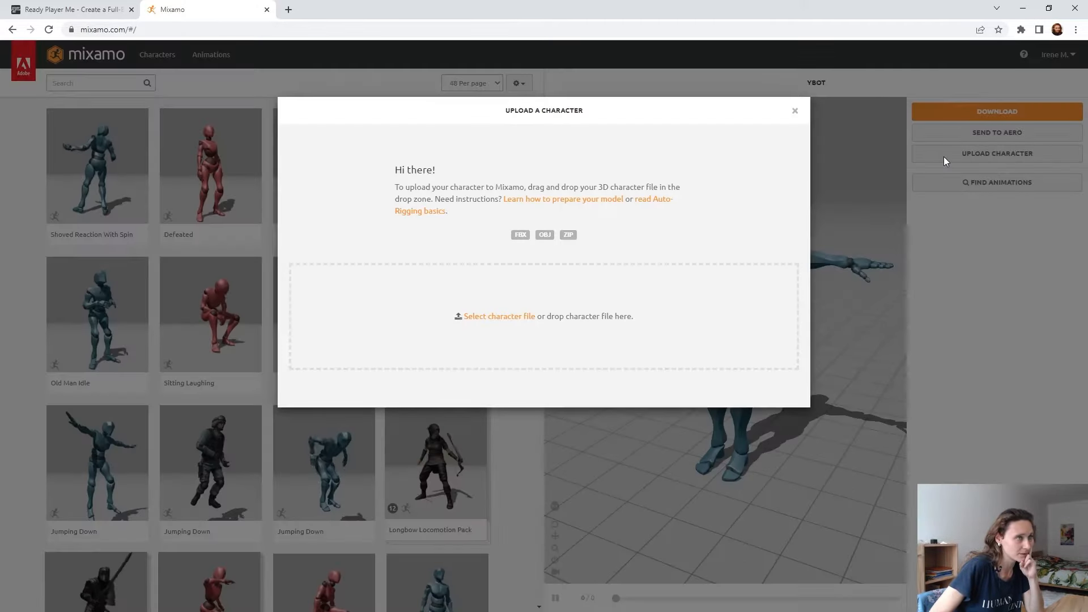
left_click(498, 318)
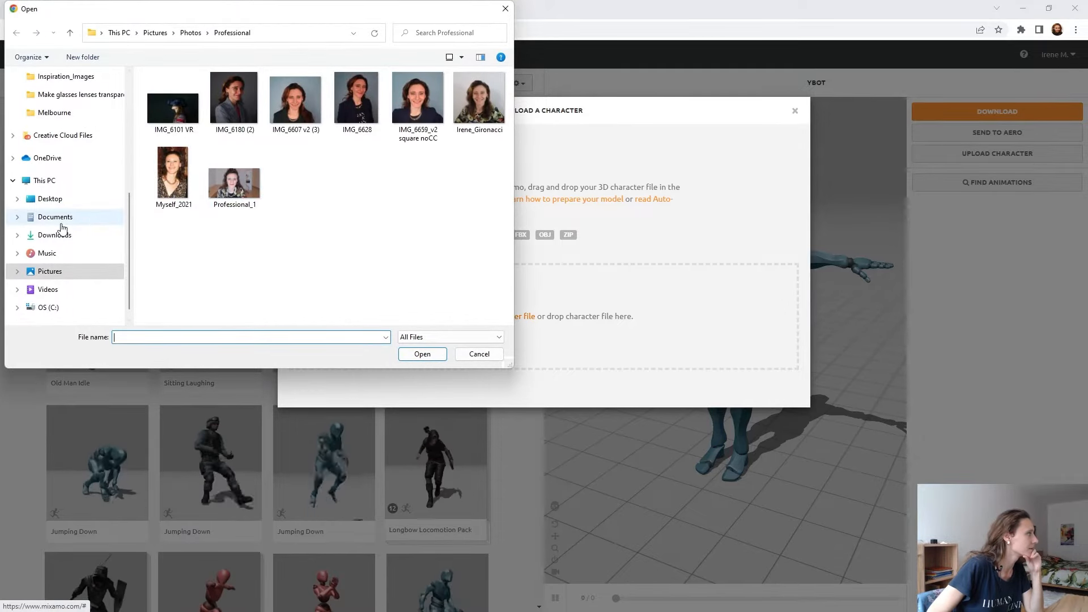
left_click(62, 199)
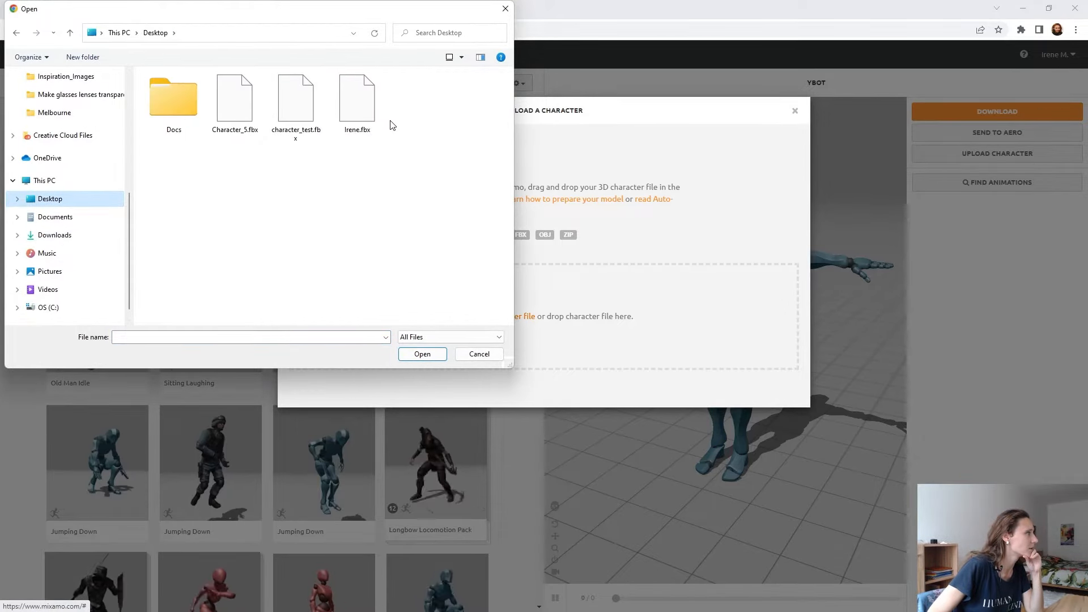
double_click(363, 113)
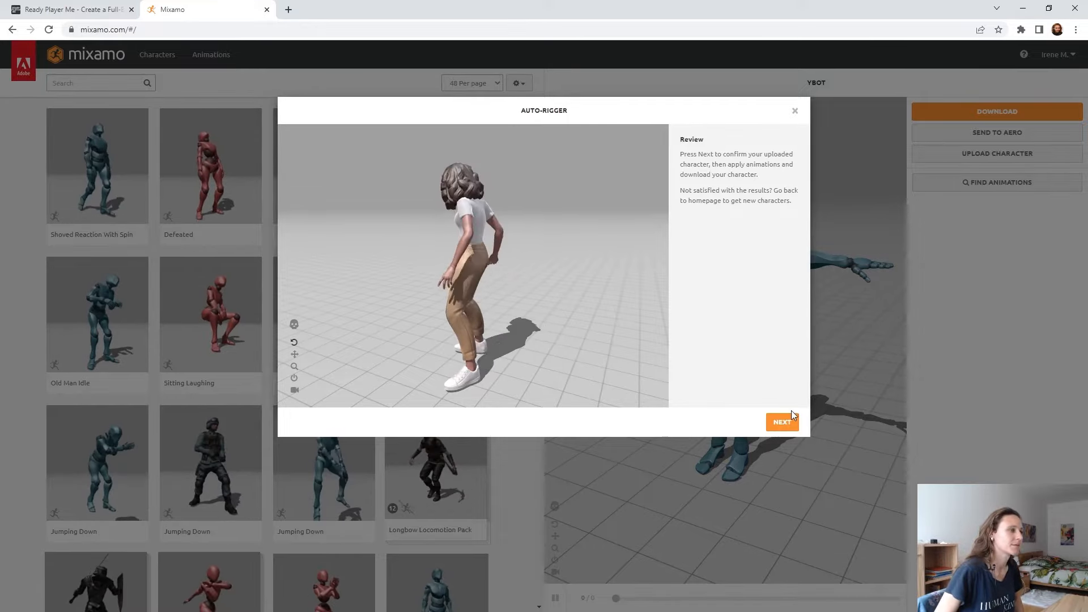
left_click(779, 424)
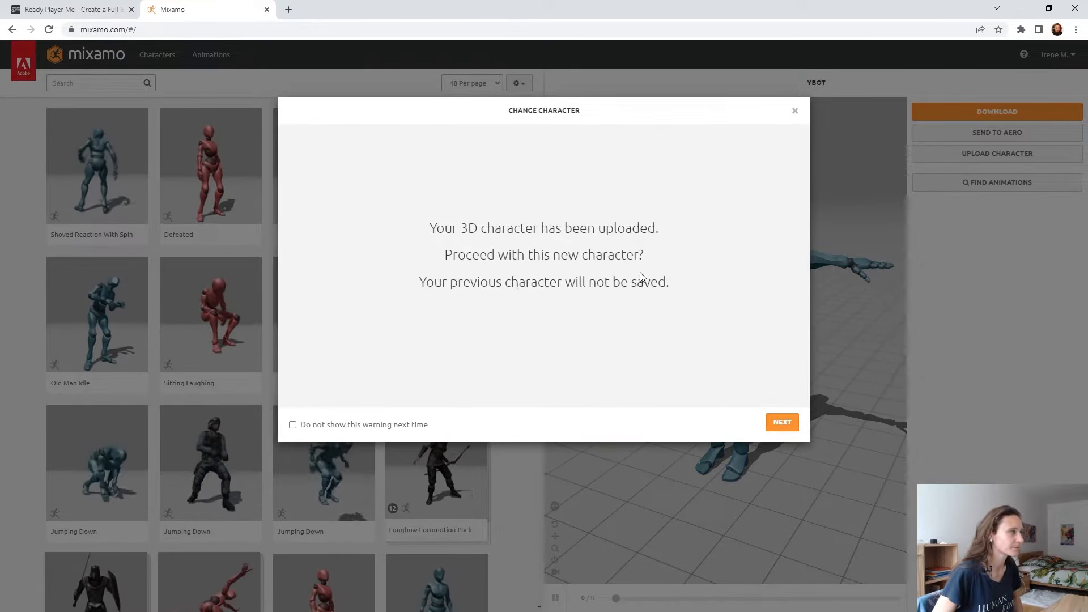
left_click(784, 424)
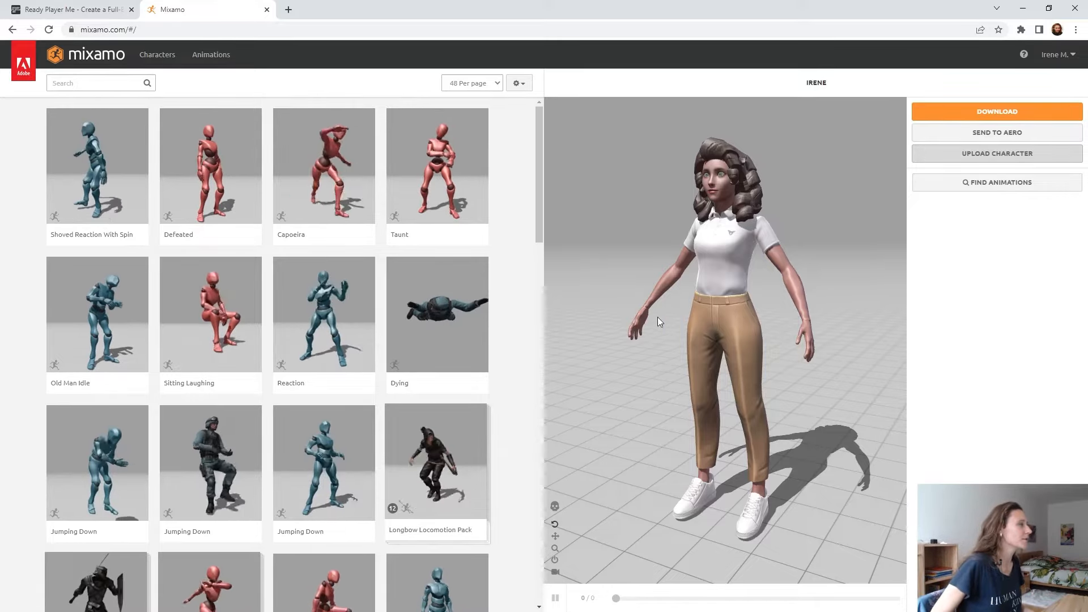
Search the animations for idle and apply the first animation named Idle to the avatar.
scroll(497, 372, "down", 1)
scroll(497, 371, "down", 2)
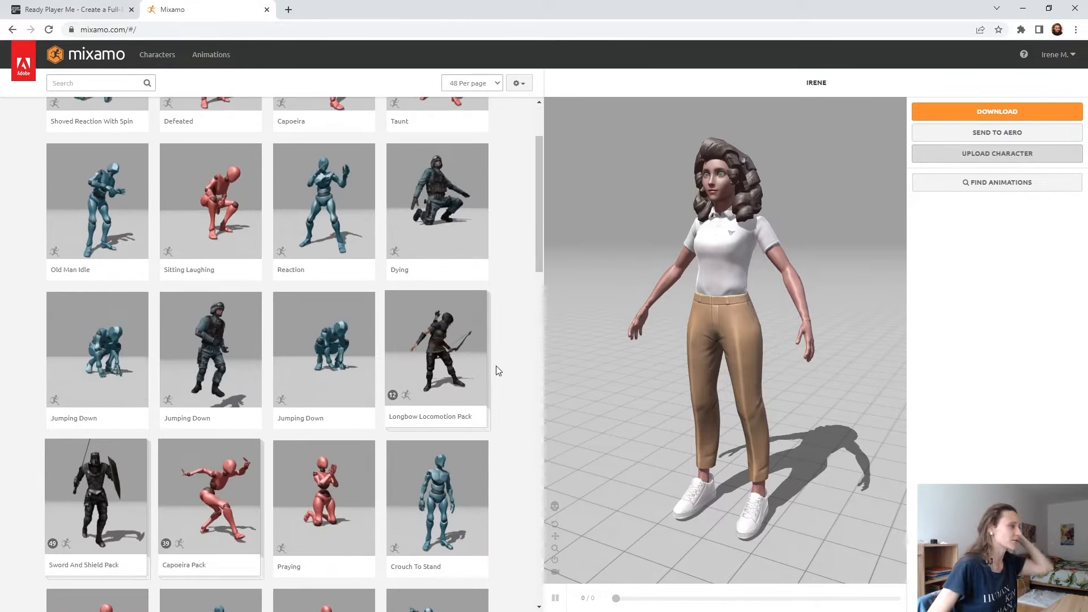
scroll(497, 371, "down", 5)
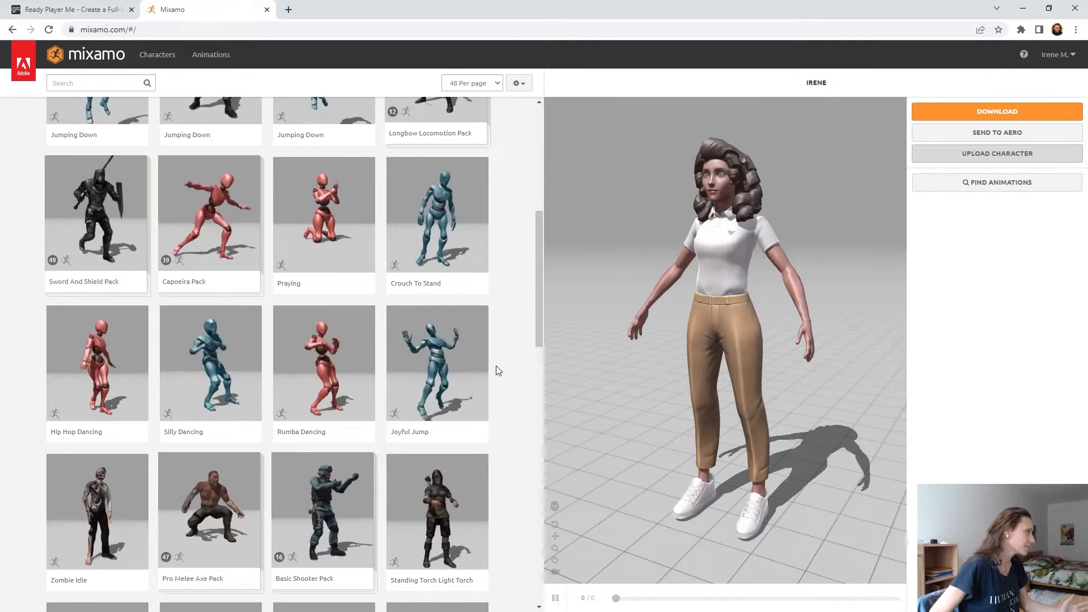
scroll(498, 371, "up", 7)
left_click(90, 83)
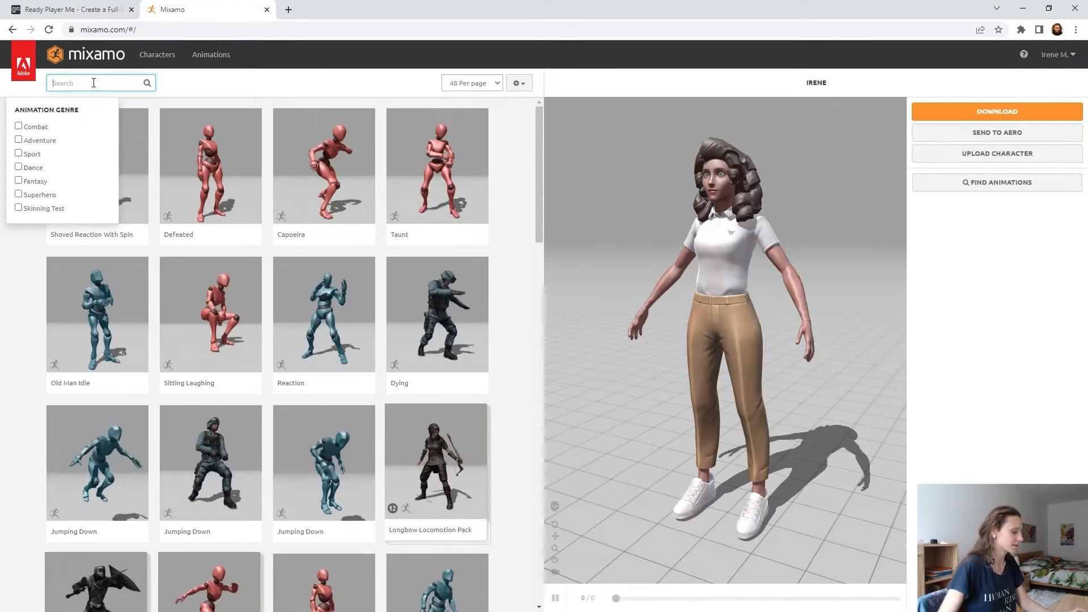
type("idle")
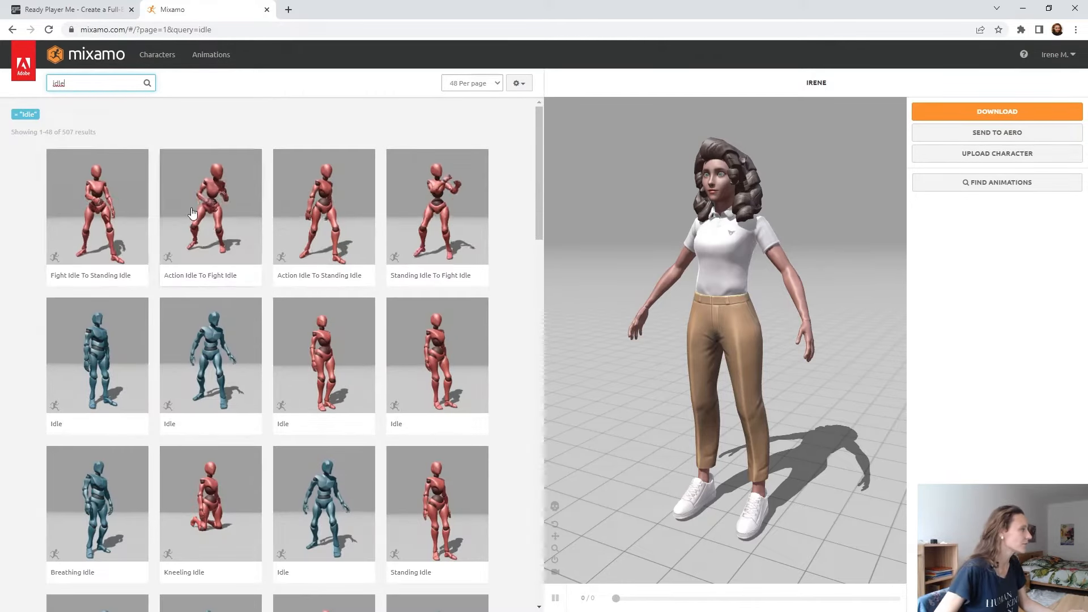
left_click(102, 349)
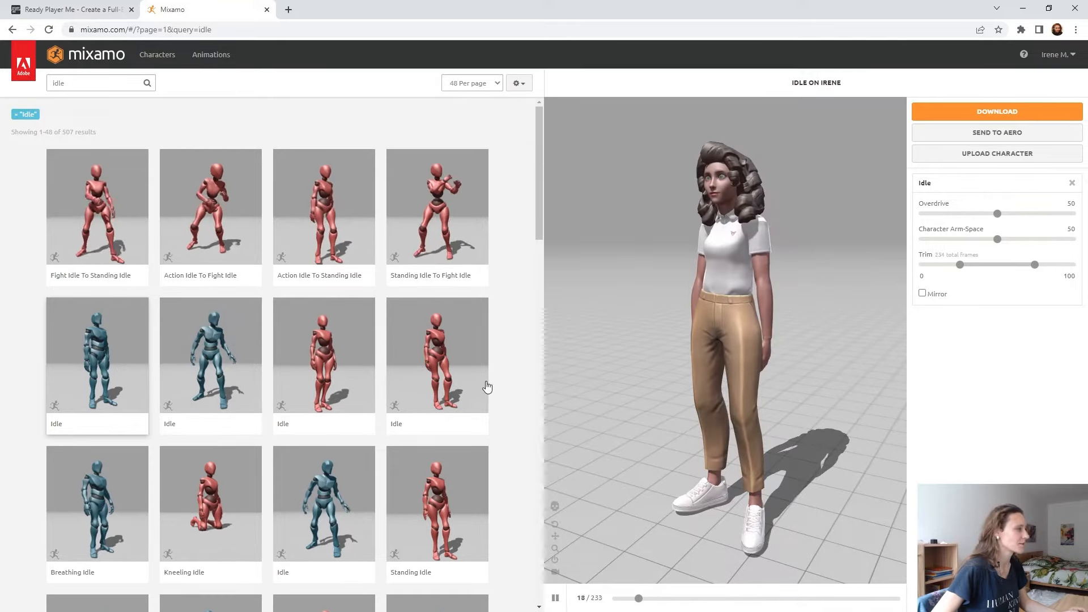
left_click_drag(773, 434, 682, 430)
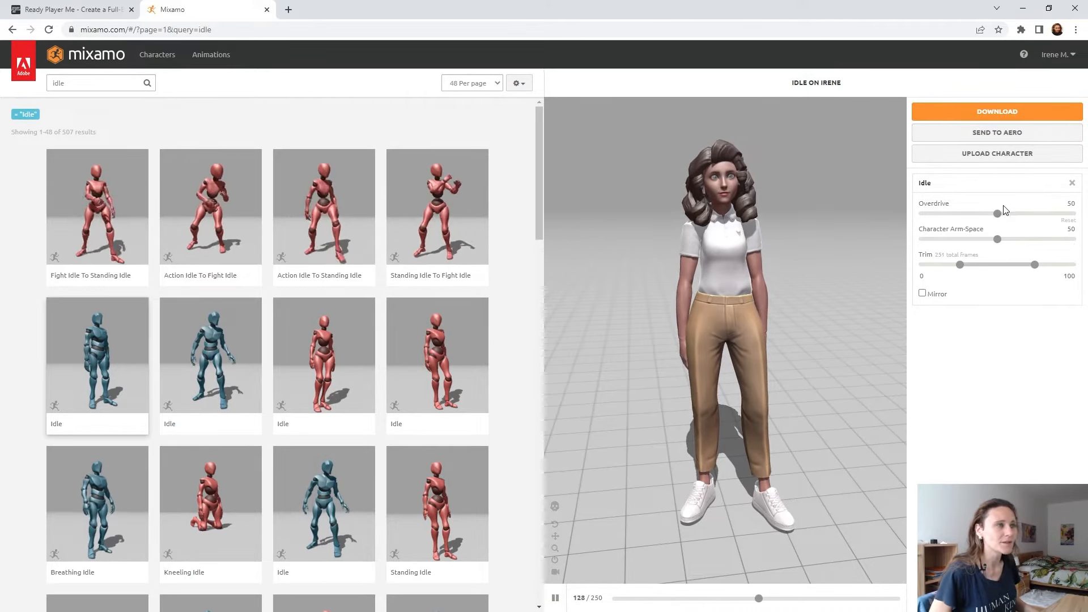
Try Overdrive at 87 and Character Arm-Space at 72 on the Idle animation, and bring them back to 50 and 51.
left_click_drag(999, 214, 1051, 215)
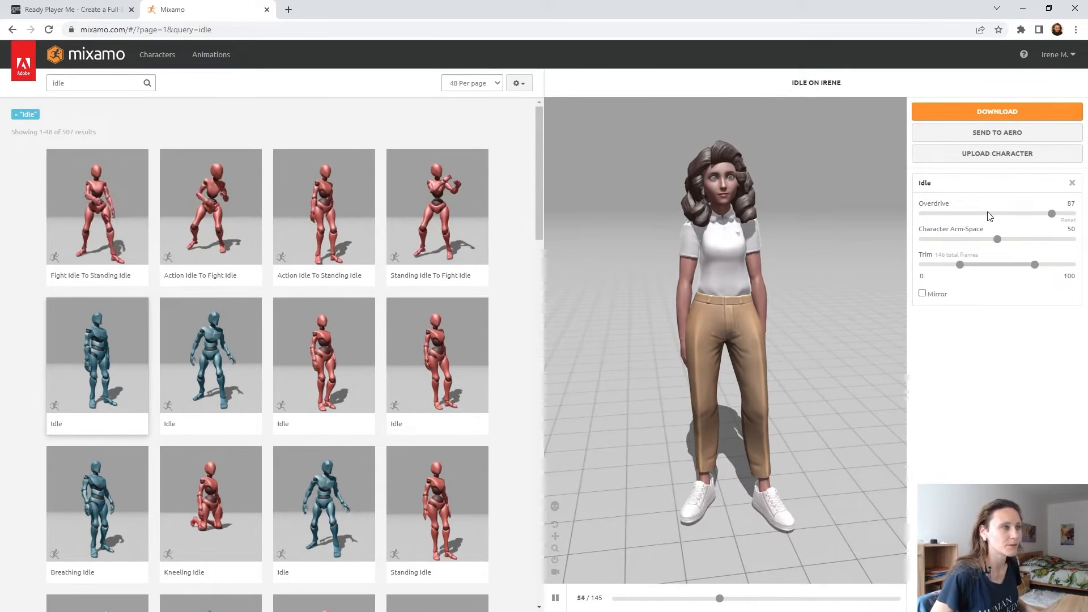
left_click(1000, 214)
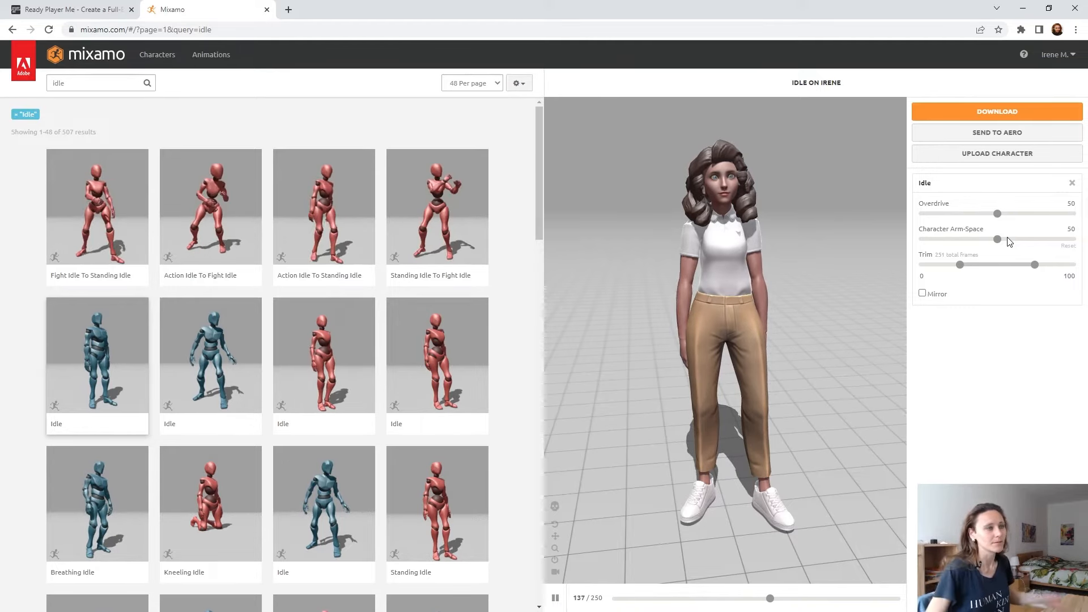
left_click(1009, 240)
left_click(1031, 240)
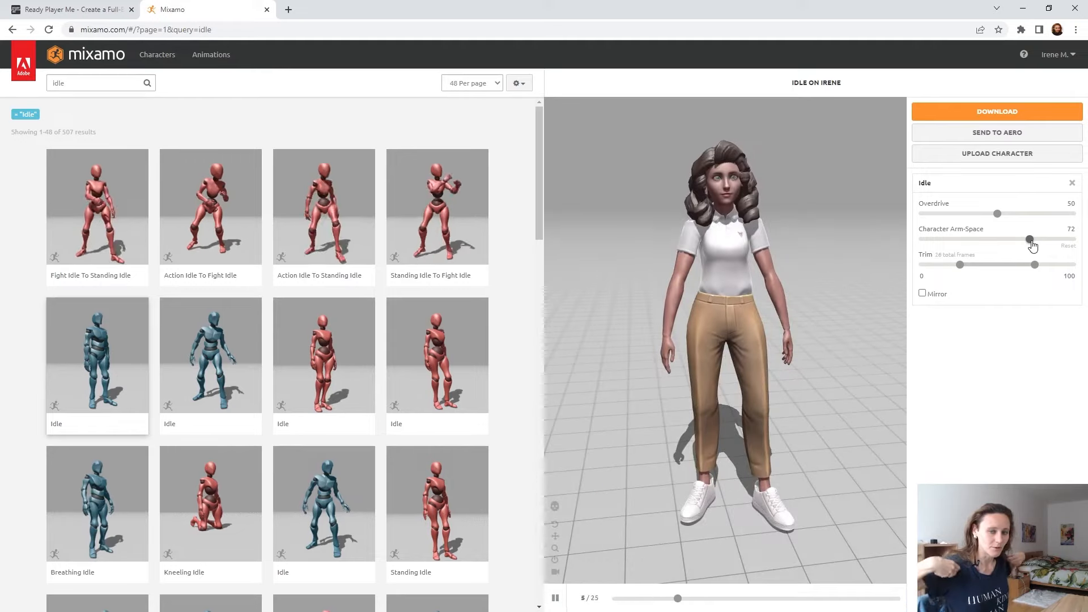
left_click_drag(1027, 241, 999, 243)
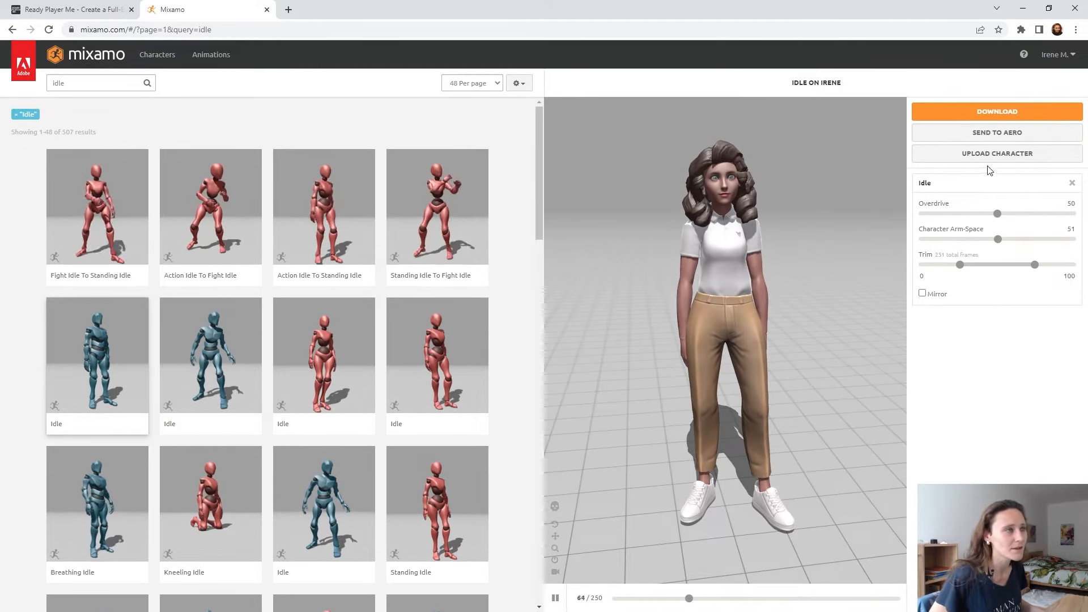
Download the avatar with its Idle animation in the FBX for Unity(.fbx) format.
left_click(1006, 113)
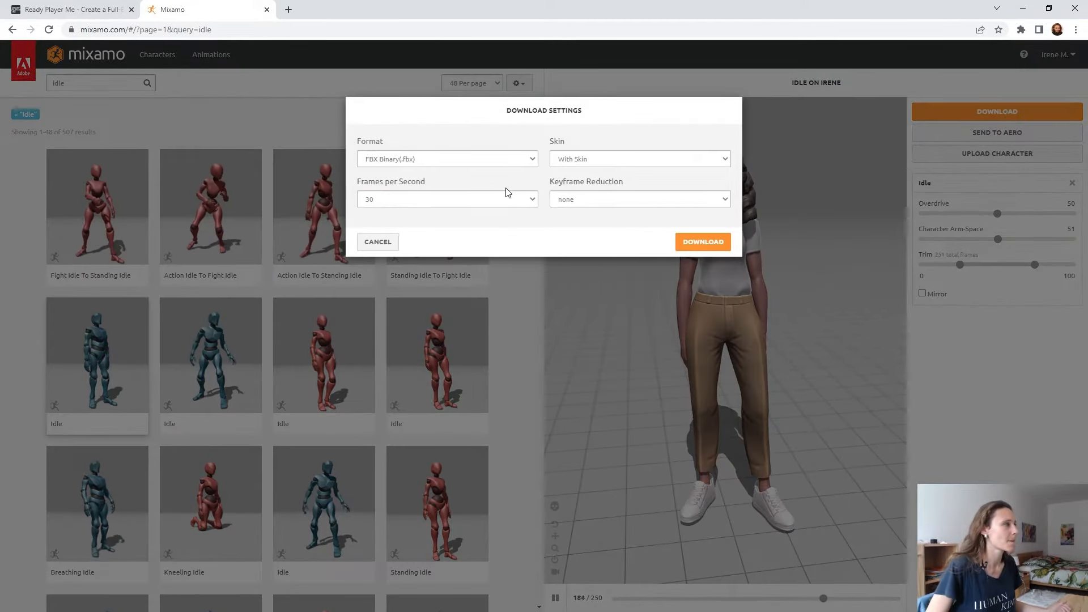
left_click(534, 161)
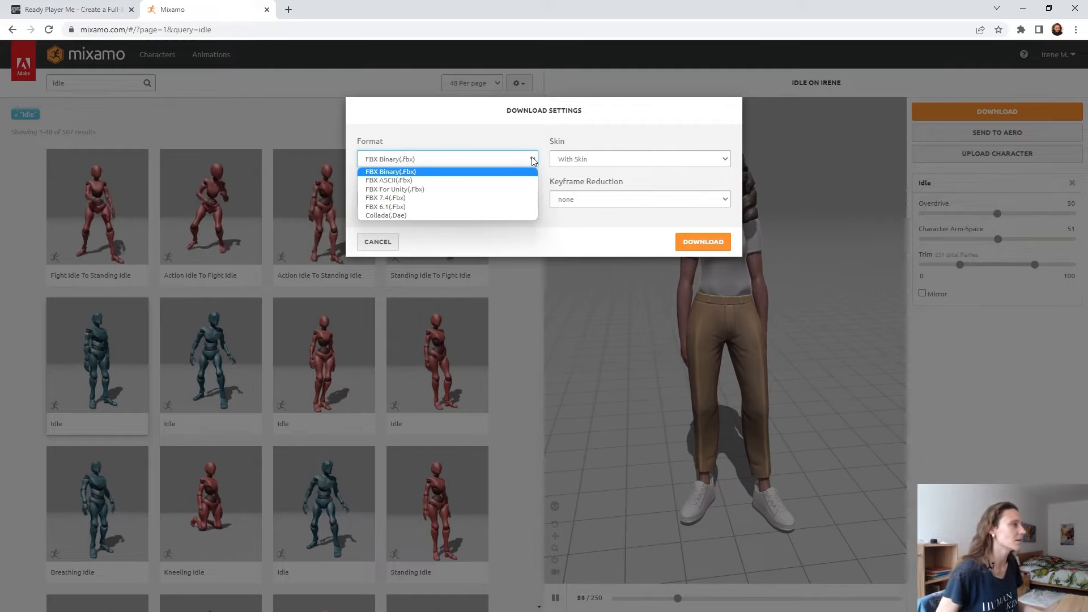
left_click(466, 189)
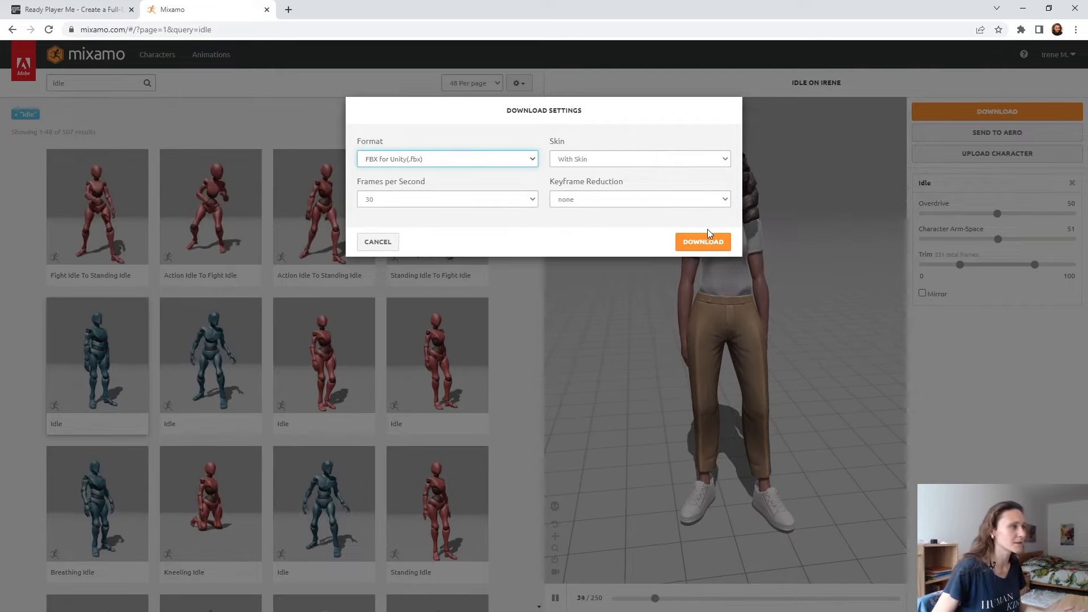
left_click(695, 244)
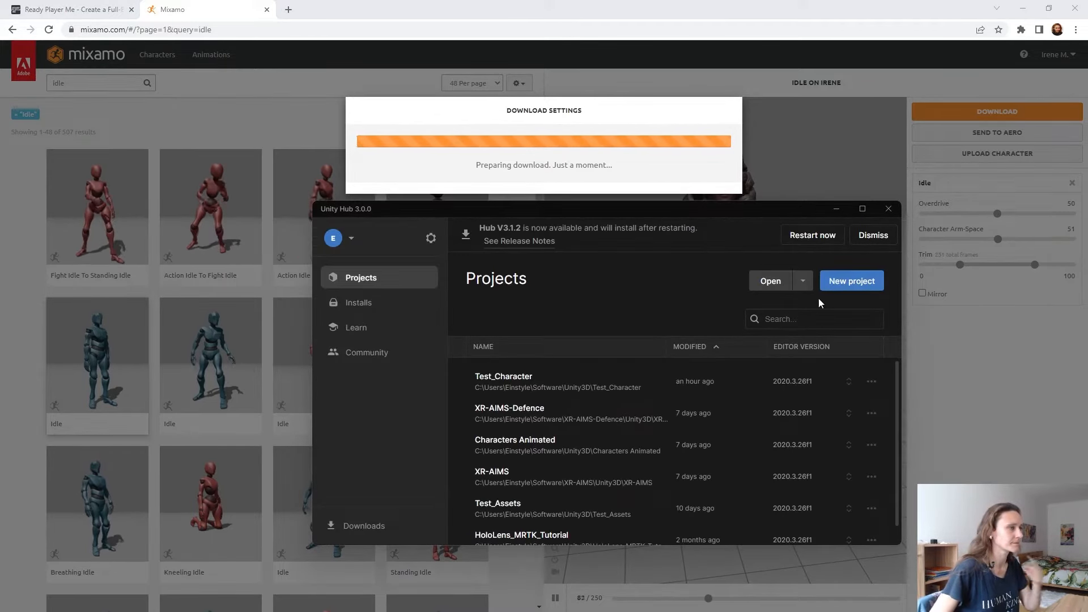
Open the Test_Character project from Unity Hub, create a folder named ReadyPlayerMe in Assets and open it.
left_click(493, 388)
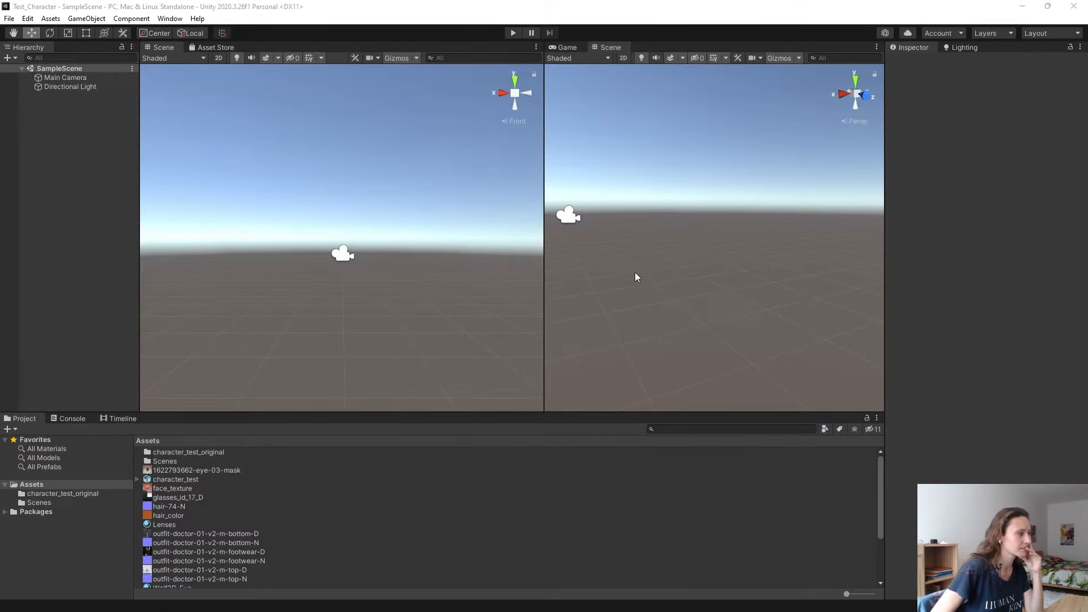
right_click(53, 486)
mouse_move(113, 172)
left_click(284, 143)
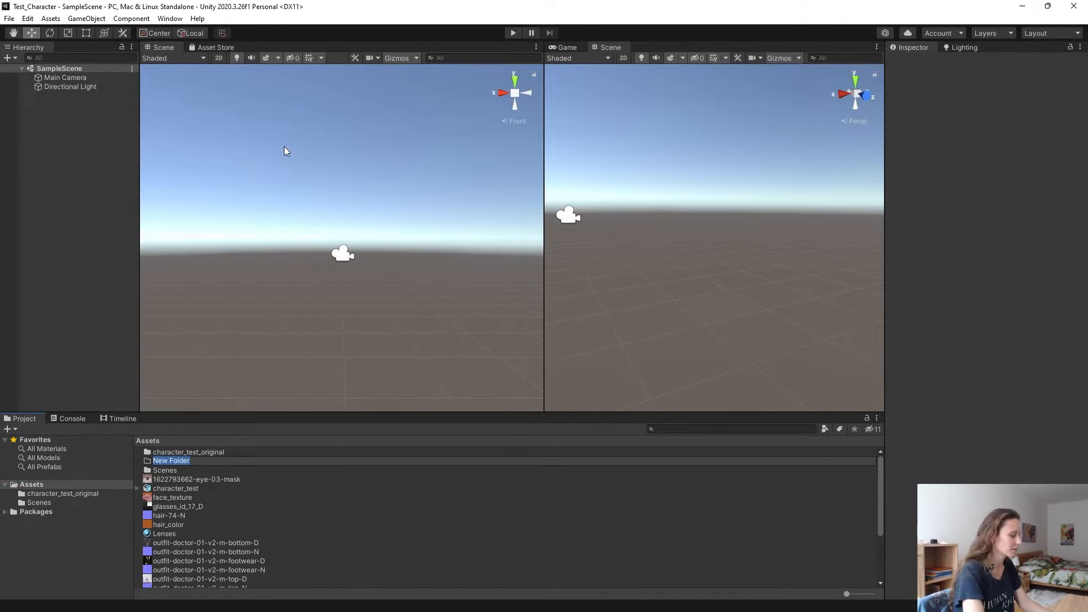
type("ReadyPlayerMe")
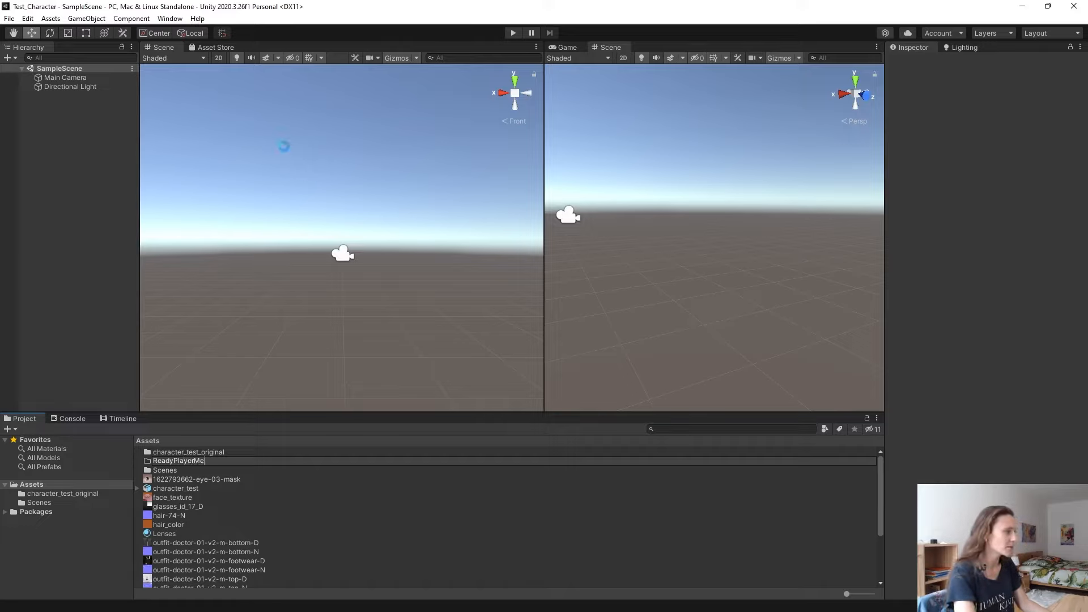
key("Return")
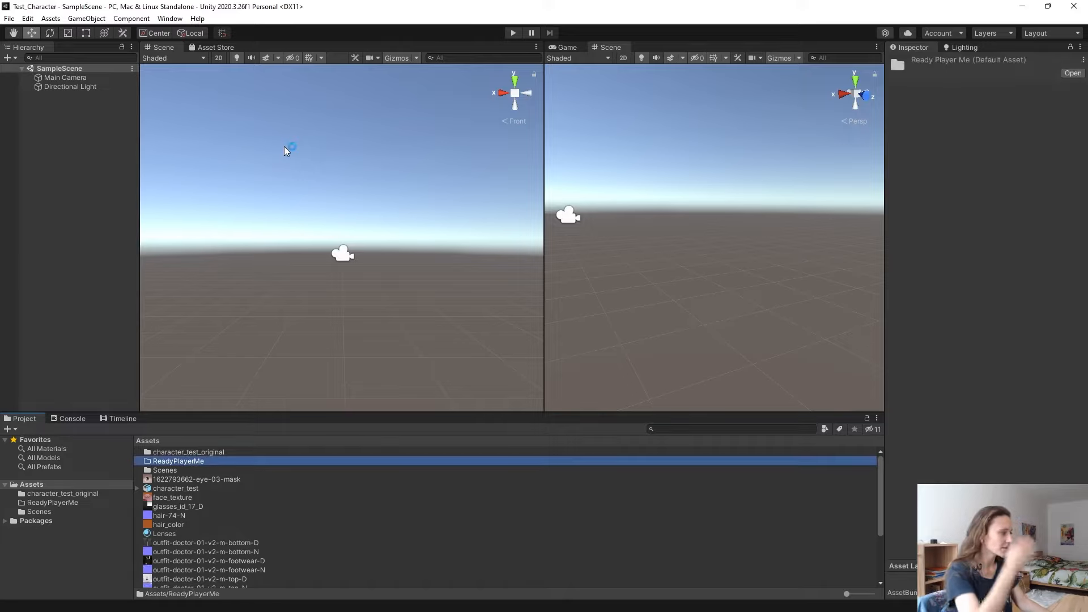
double_click(255, 461)
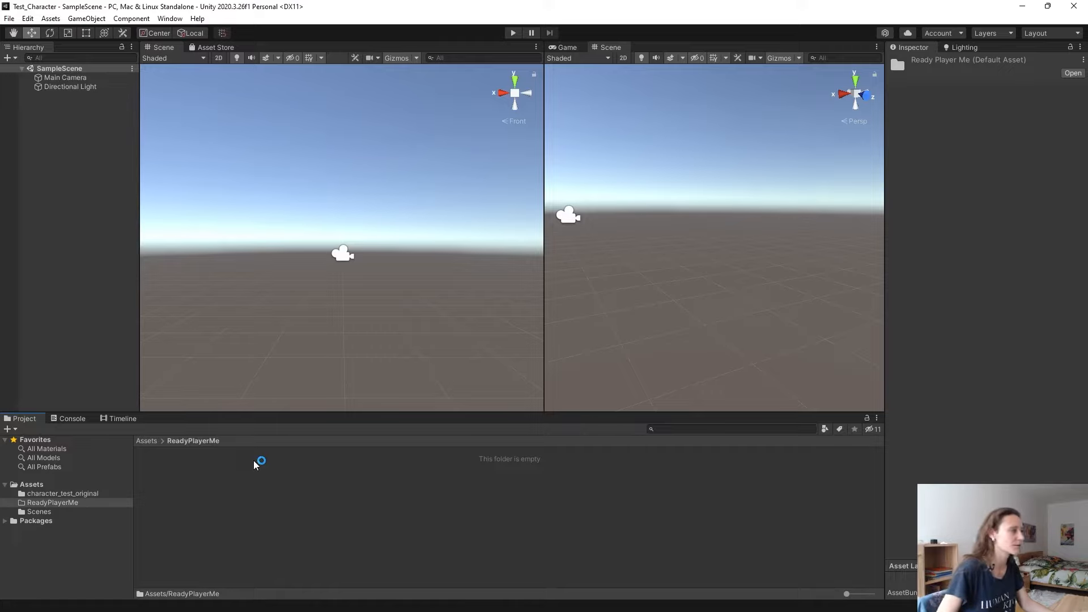
left_click(224, 499)
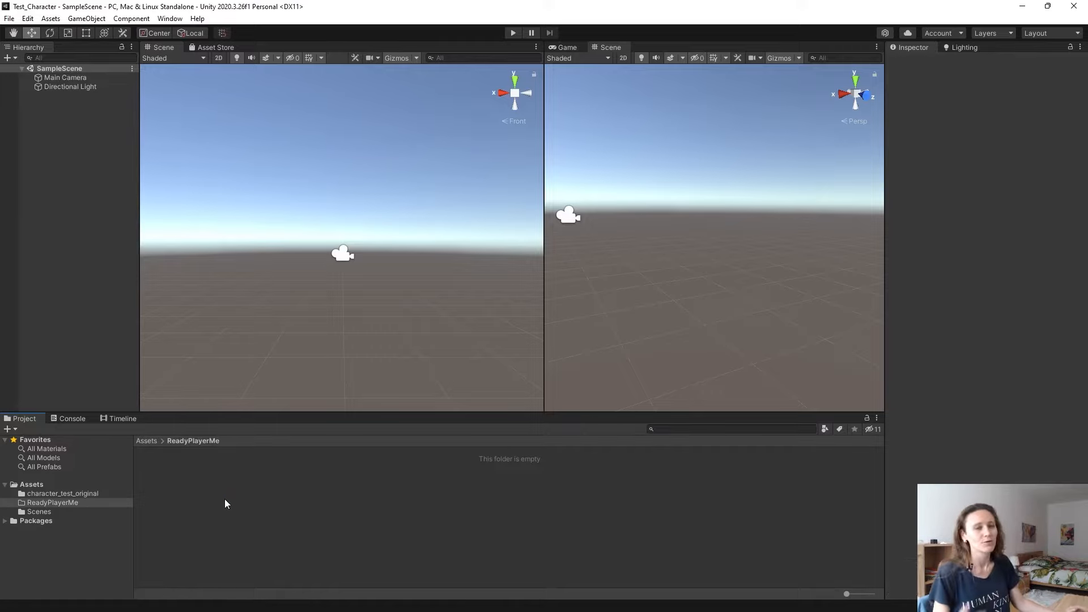
left_click(461, 551)
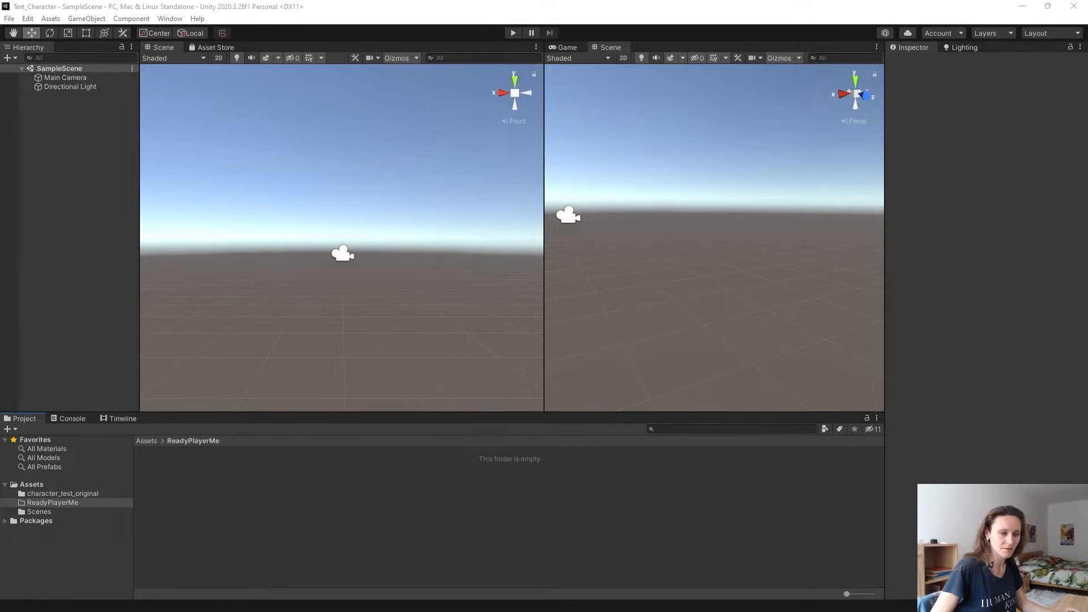
key("alt+Tab")
left_click(129, 380)
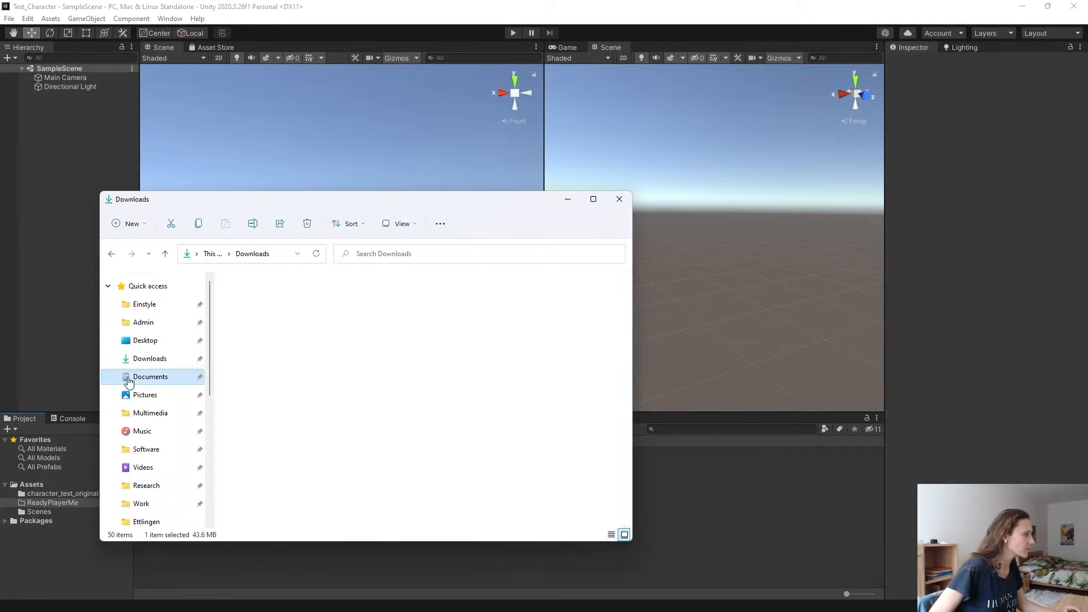
left_click(149, 361)
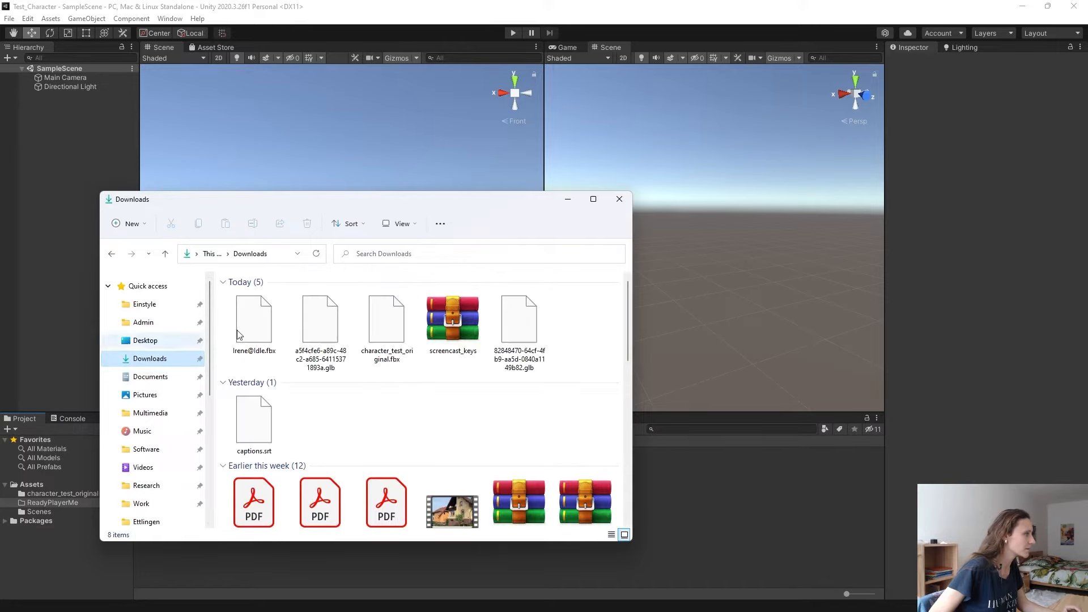
left_click_drag(382, 196, 712, 231)
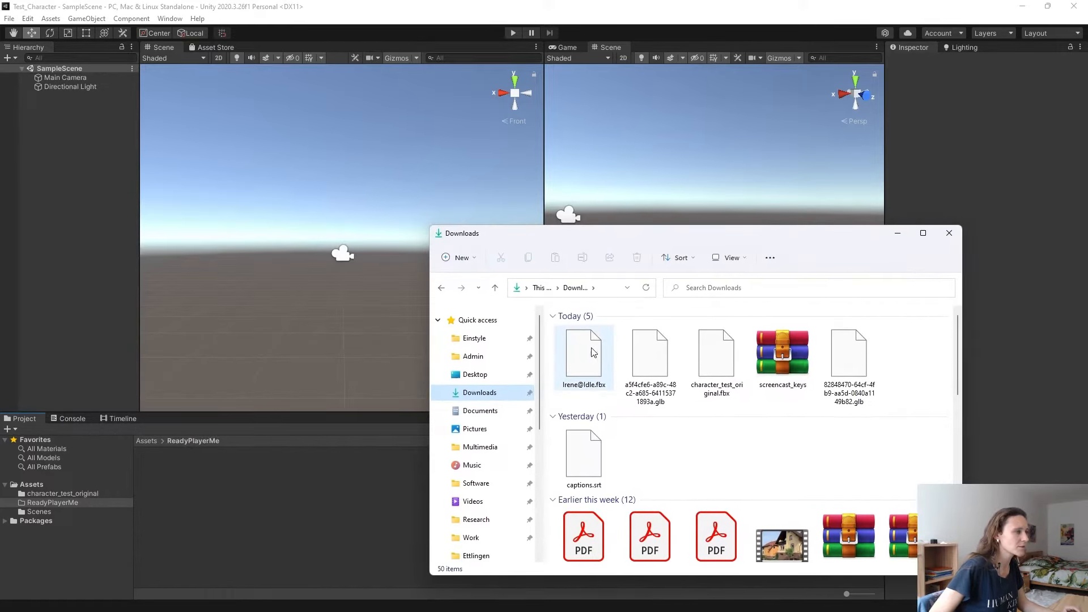
left_click_drag(600, 374, 321, 469)
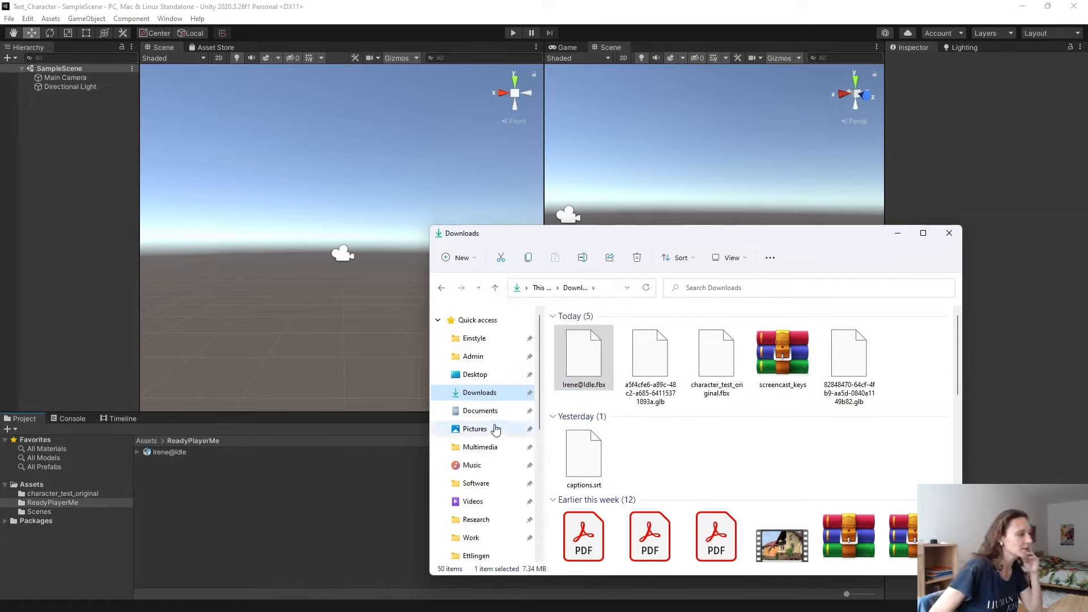
left_click(485, 370)
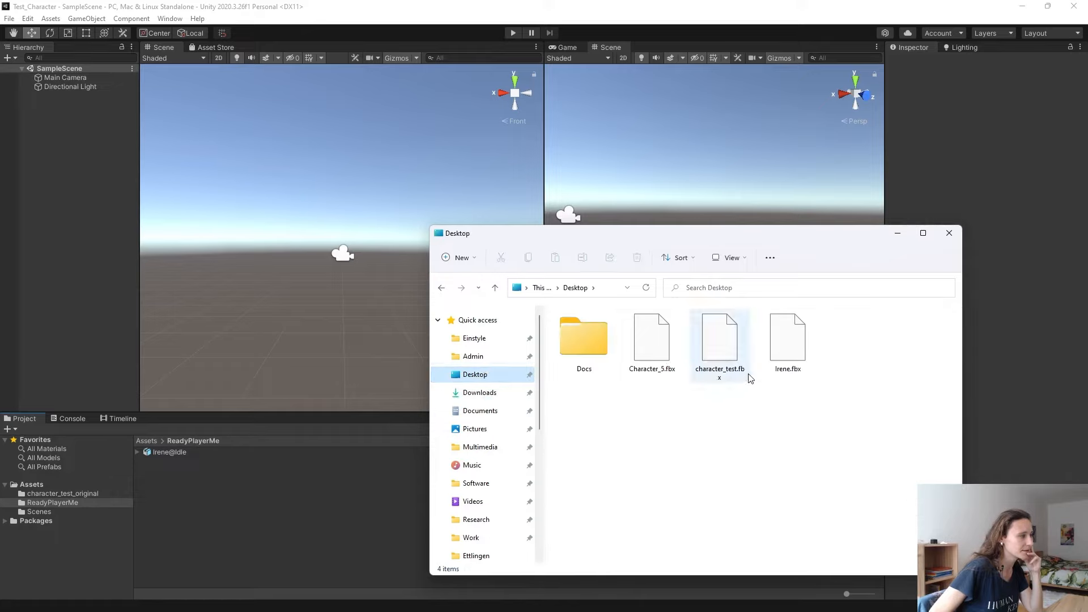
left_click_drag(778, 335, 258, 498)
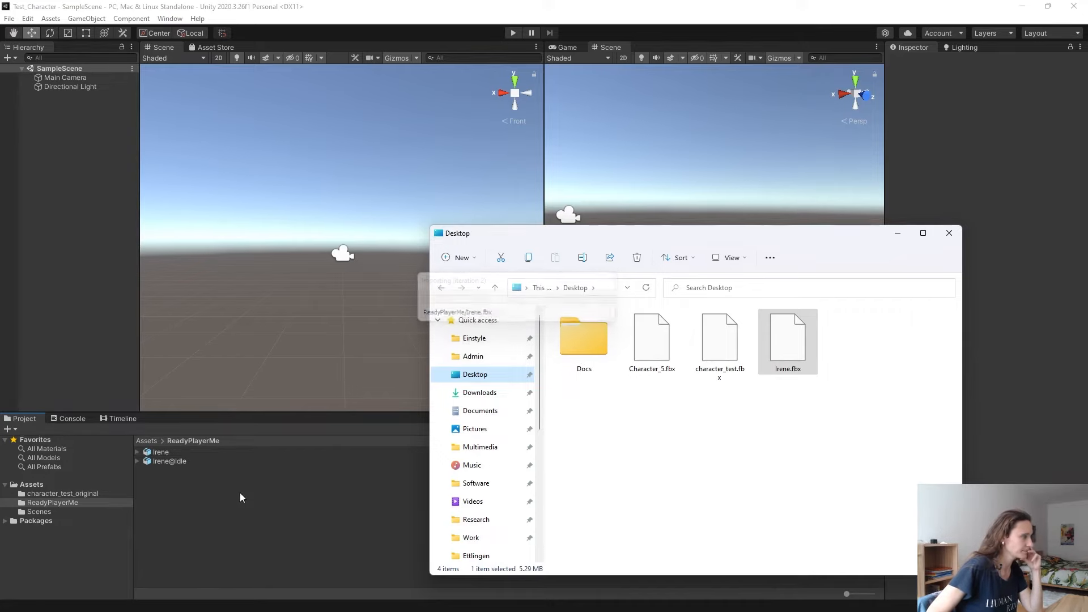
Extract the textures of the Irene model into a new folder named Materials and Textures inside ReadyPlayerMe.
left_click(155, 454)
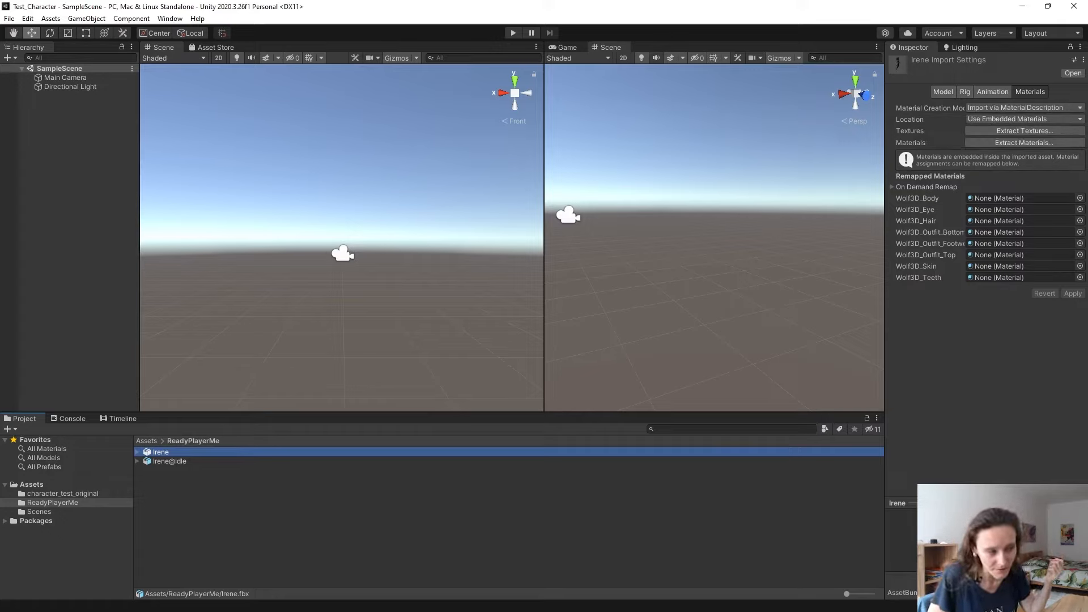
left_click(998, 132)
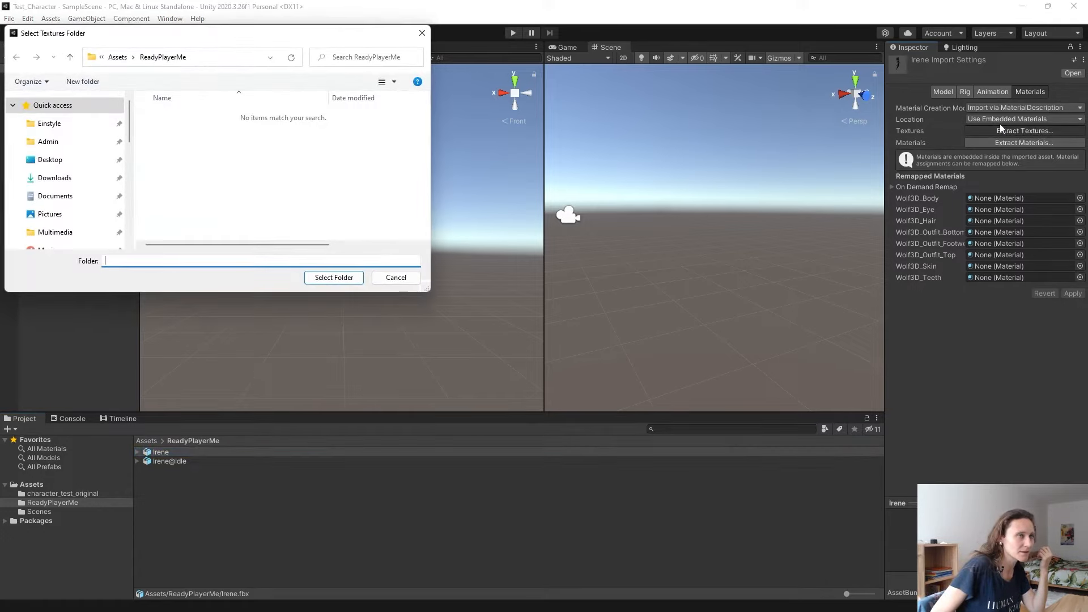
left_click(87, 83)
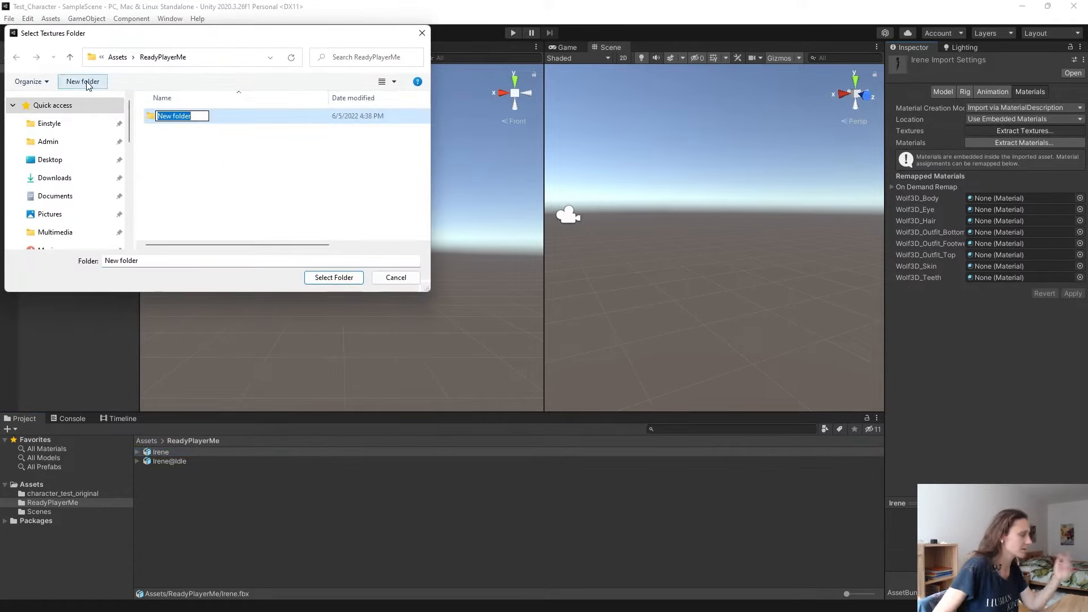
type("Materials")
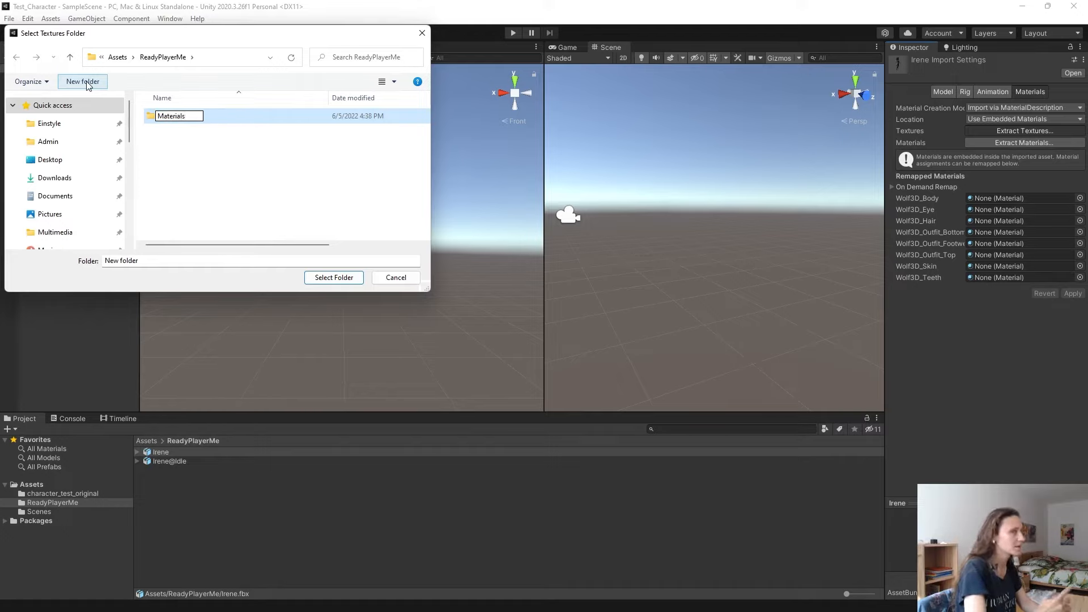
type(" and Te")
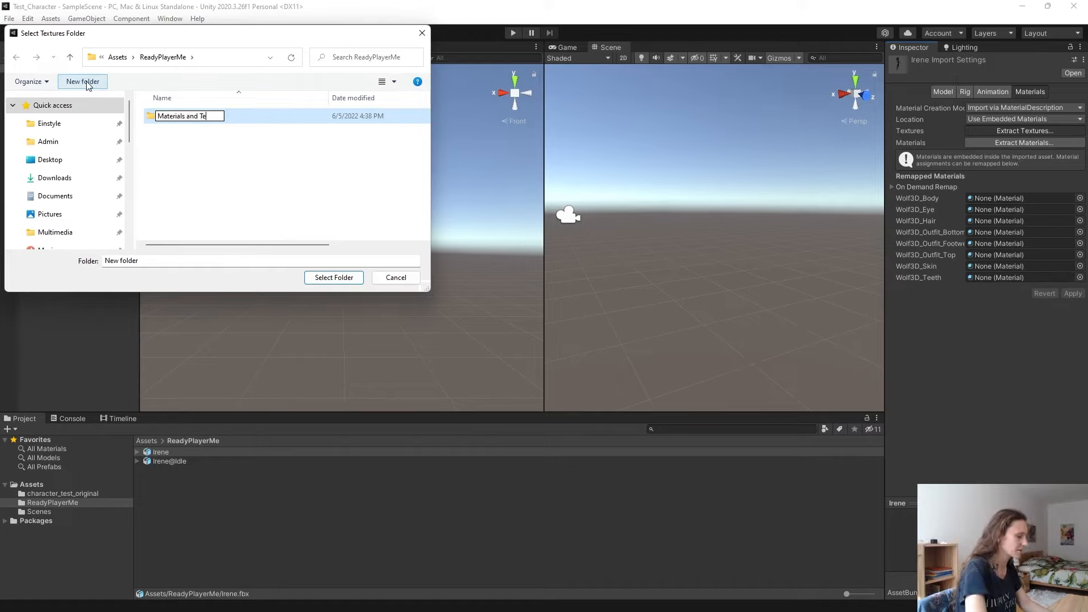
type("xtures")
key("Return")
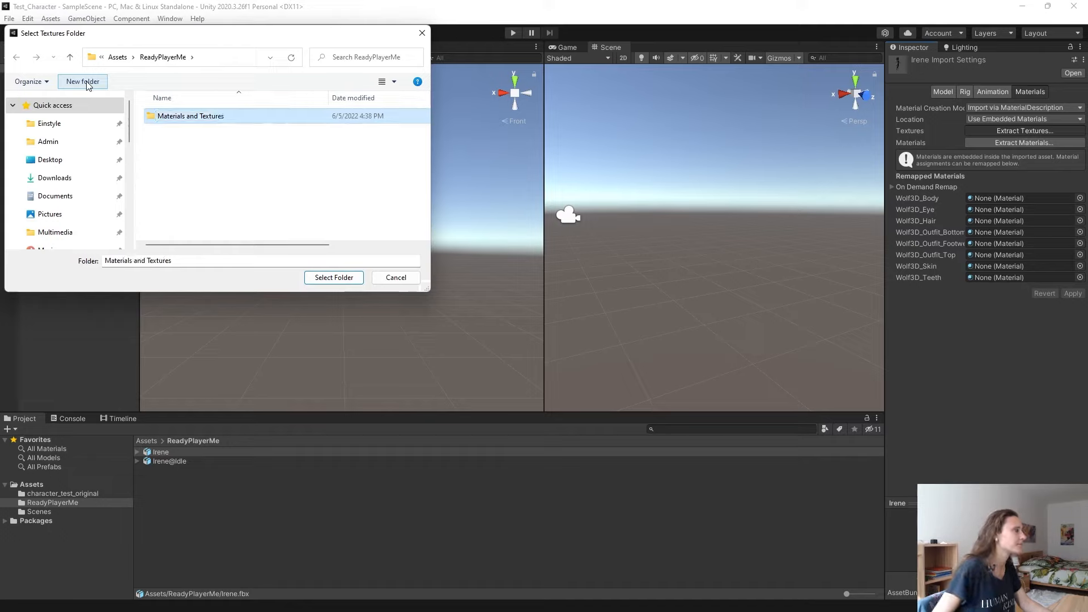
double_click(307, 117)
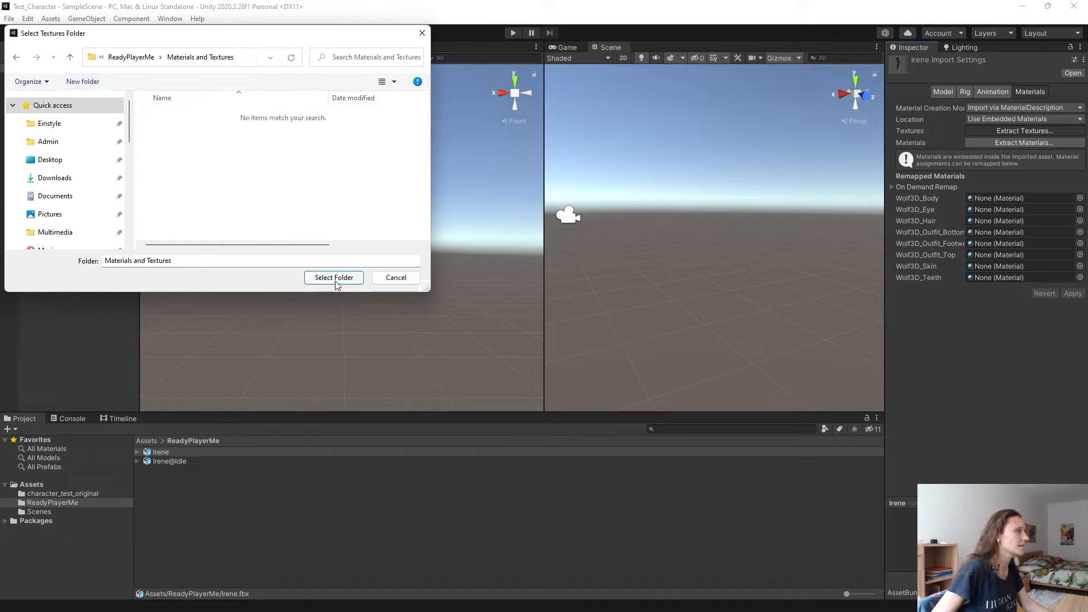
left_click(334, 279)
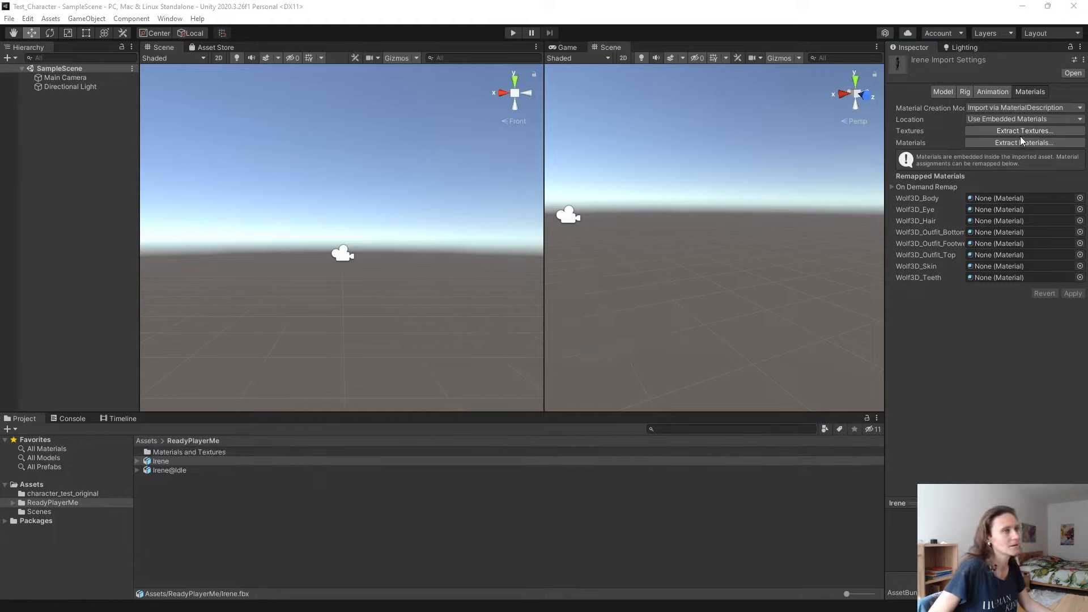
Check the extracted textures and extract the Irene model's materials into the same Materials and Textures folder.
double_click(189, 453)
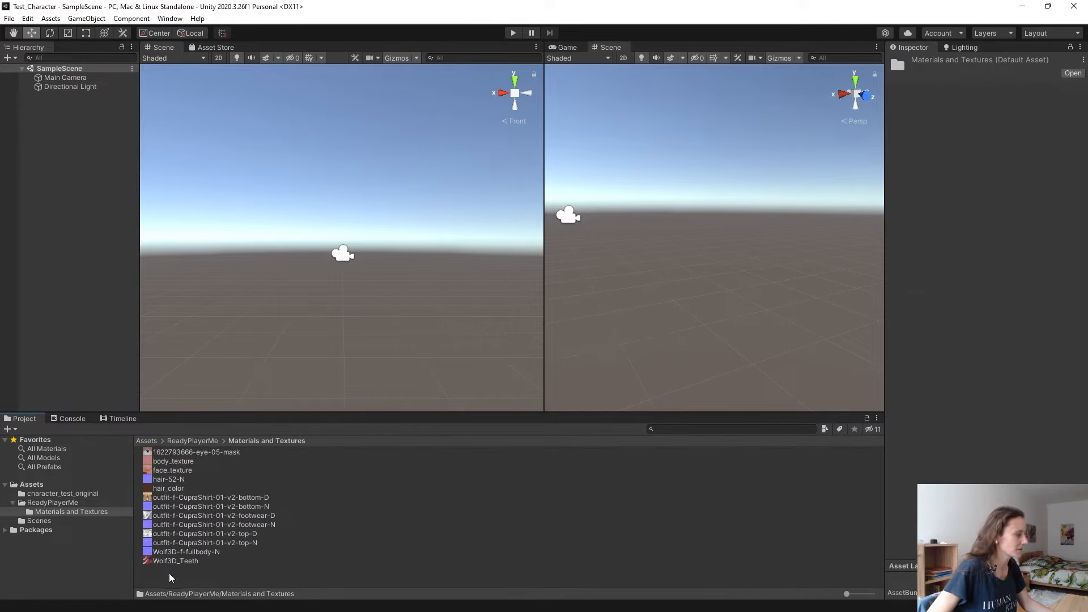
left_click(54, 506)
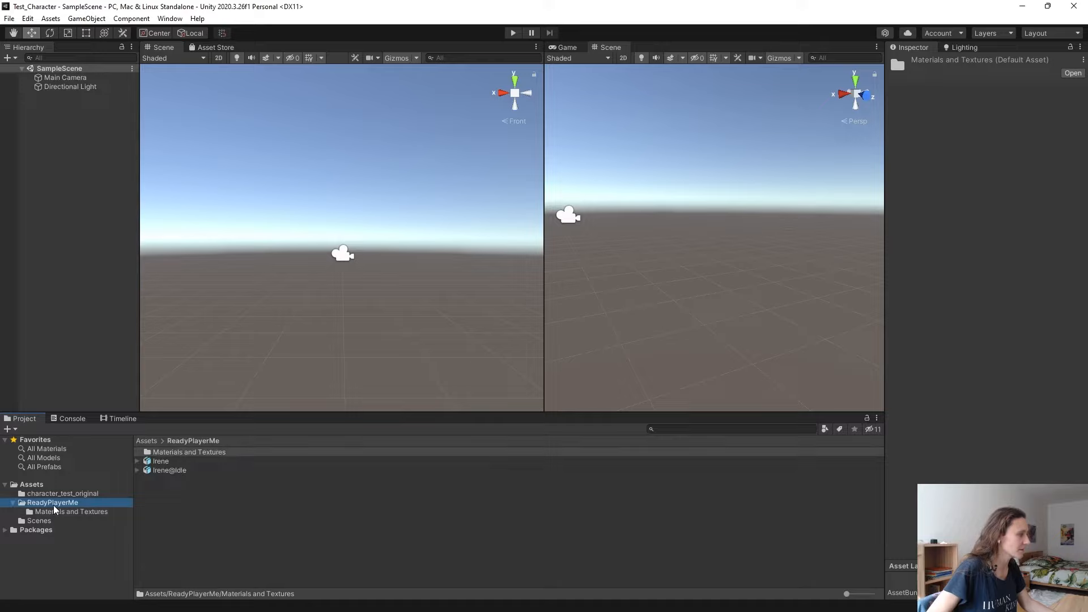
double_click(182, 454)
left_click(207, 441)
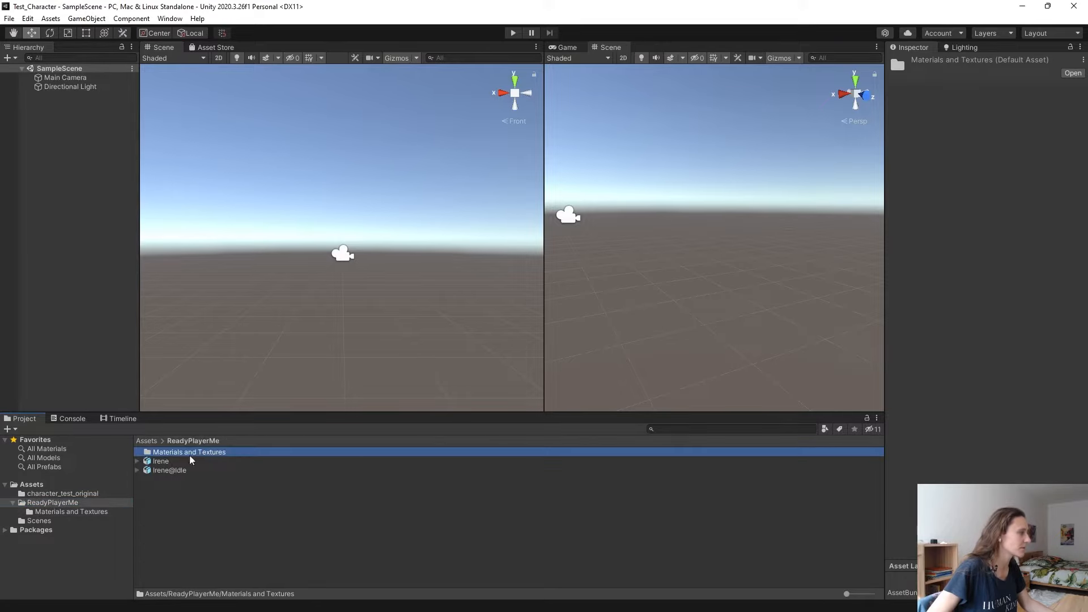
left_click(160, 461)
left_click(1014, 142)
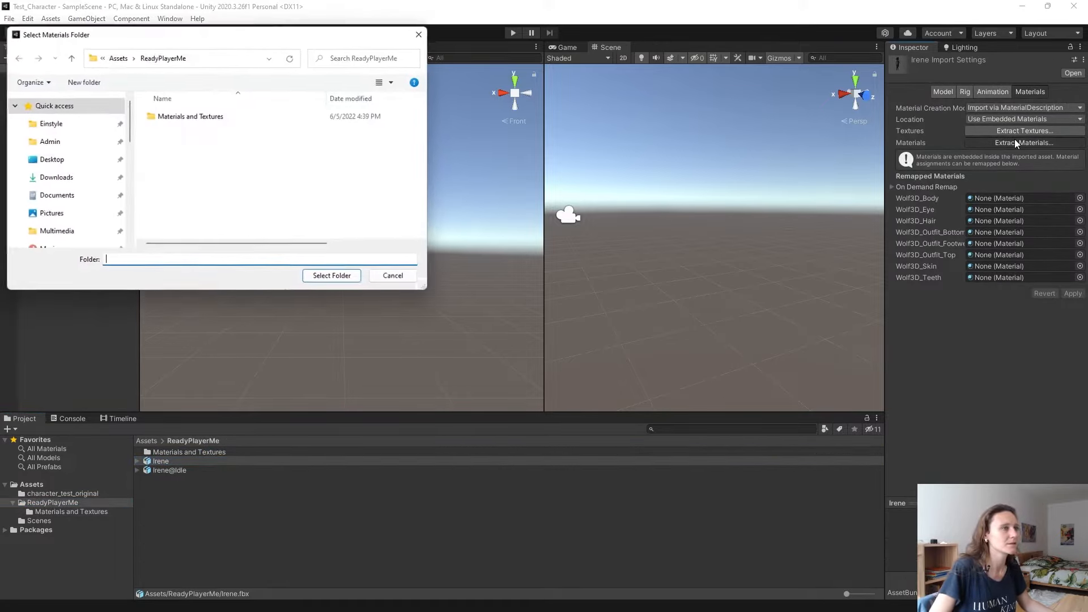
double_click(226, 114)
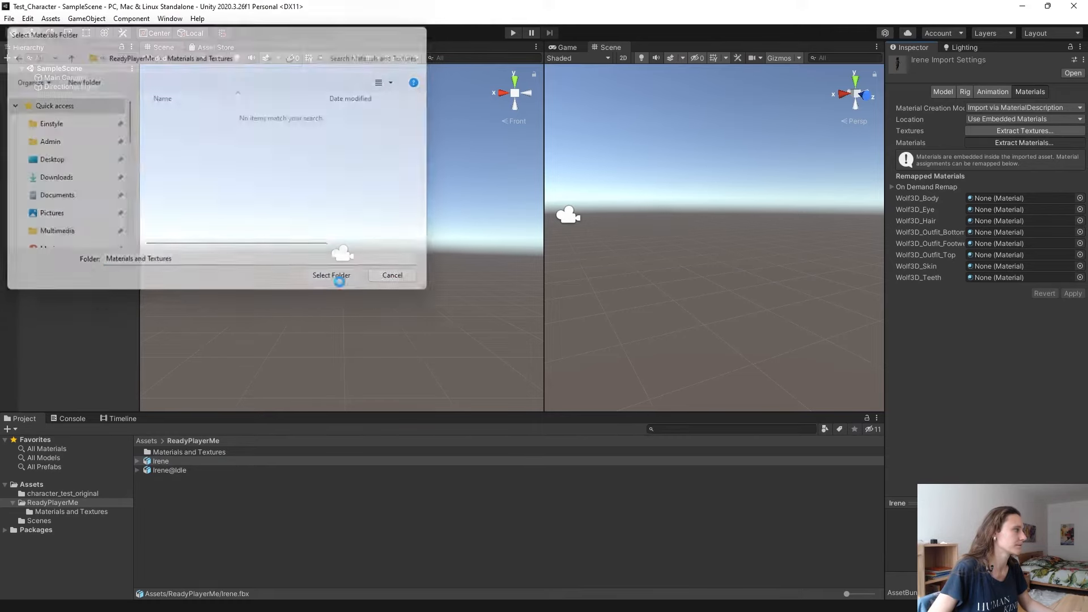
left_click(338, 277)
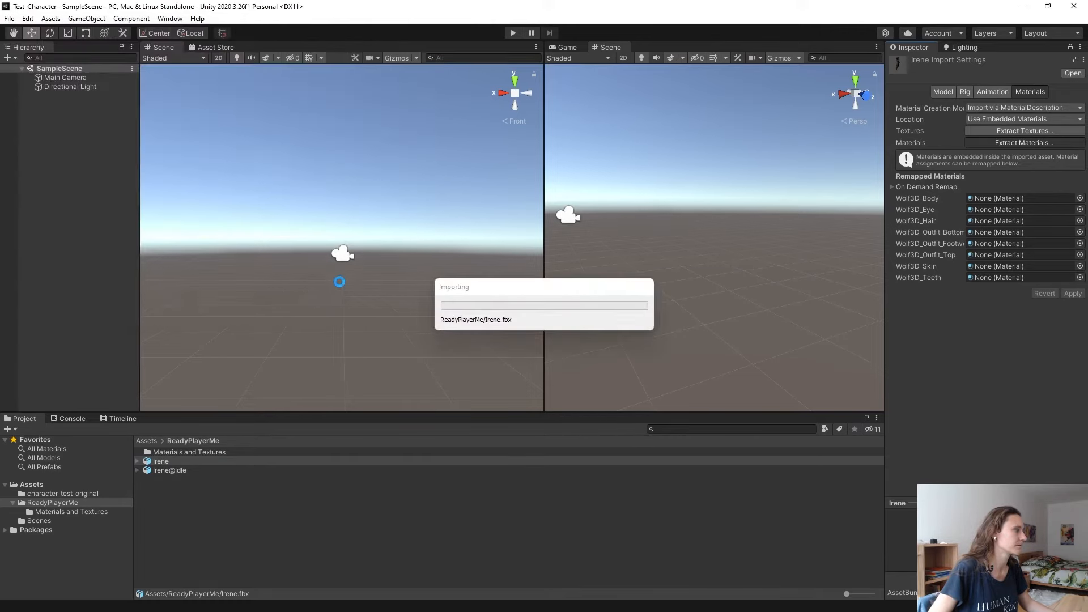
Open the Materials and Textures folder and read the error entry in the Console.
double_click(204, 453)
left_click(69, 419)
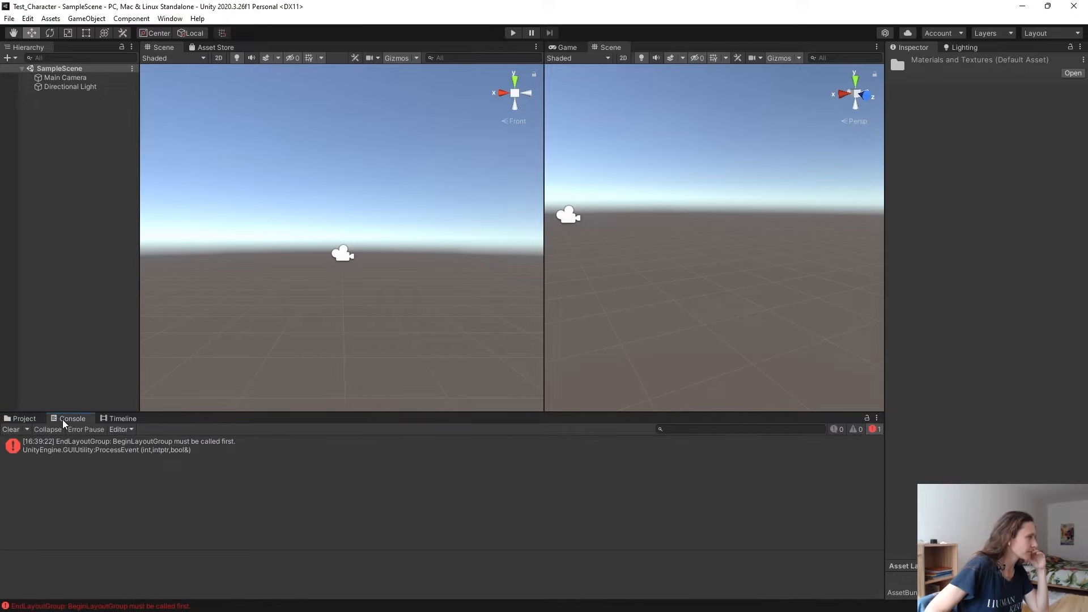
left_click(63, 450)
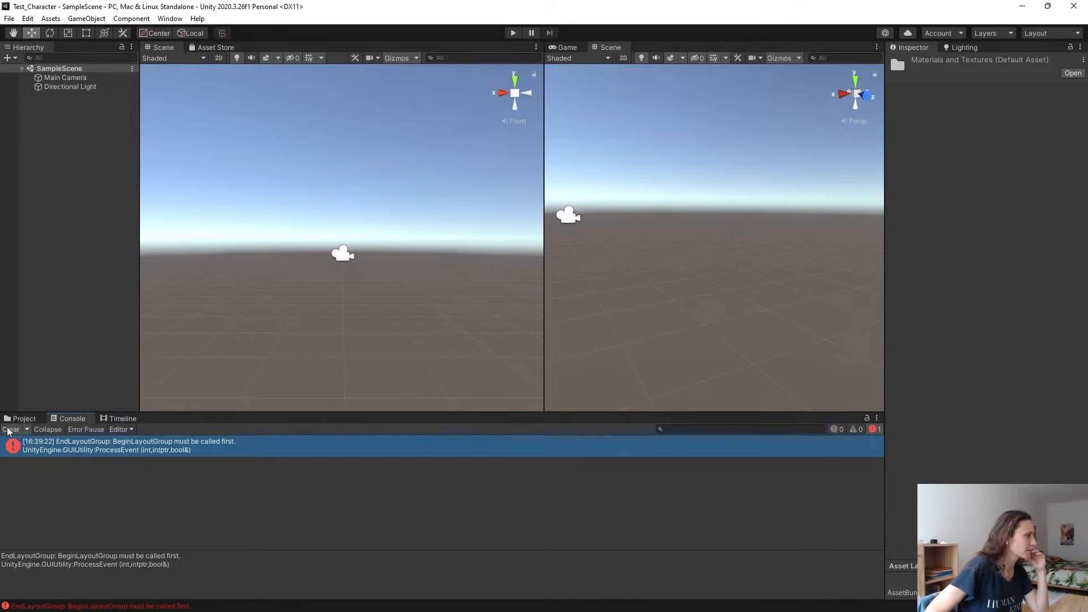
left_click(32, 421)
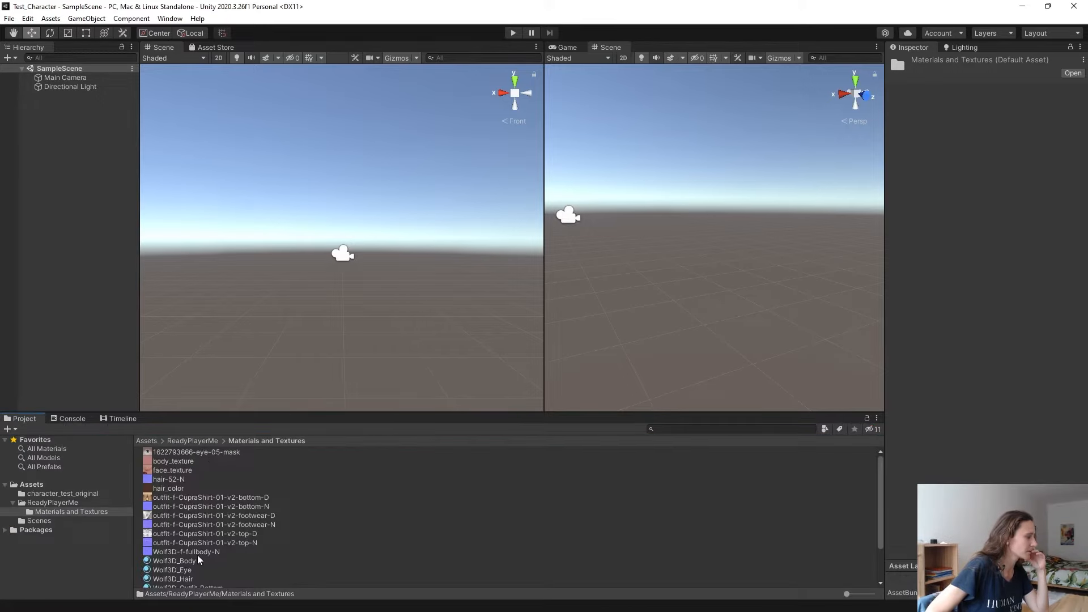
Examine the extracted Wolf3D materials, including body, eye, hair, outfit and teeth, and their assigned texture maps.
left_click(176, 561)
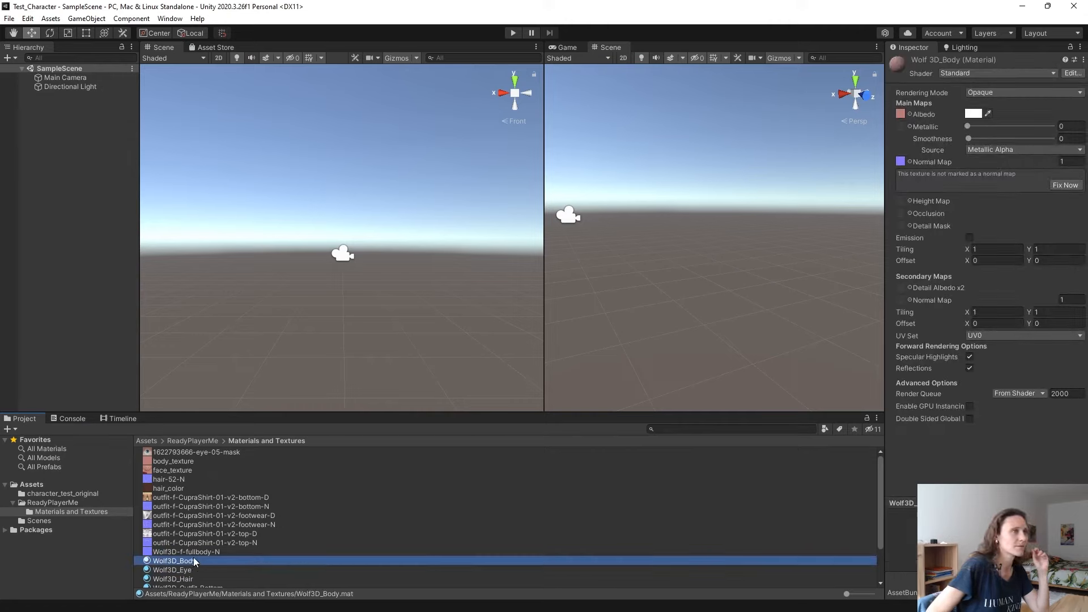
scroll(194, 559, "down", 2)
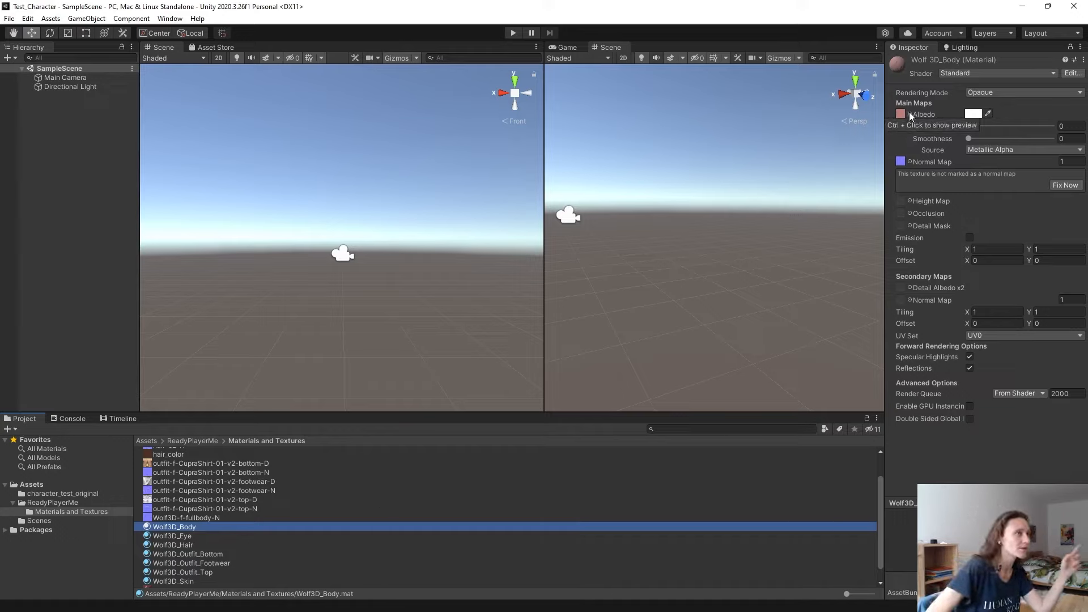
left_click(193, 537)
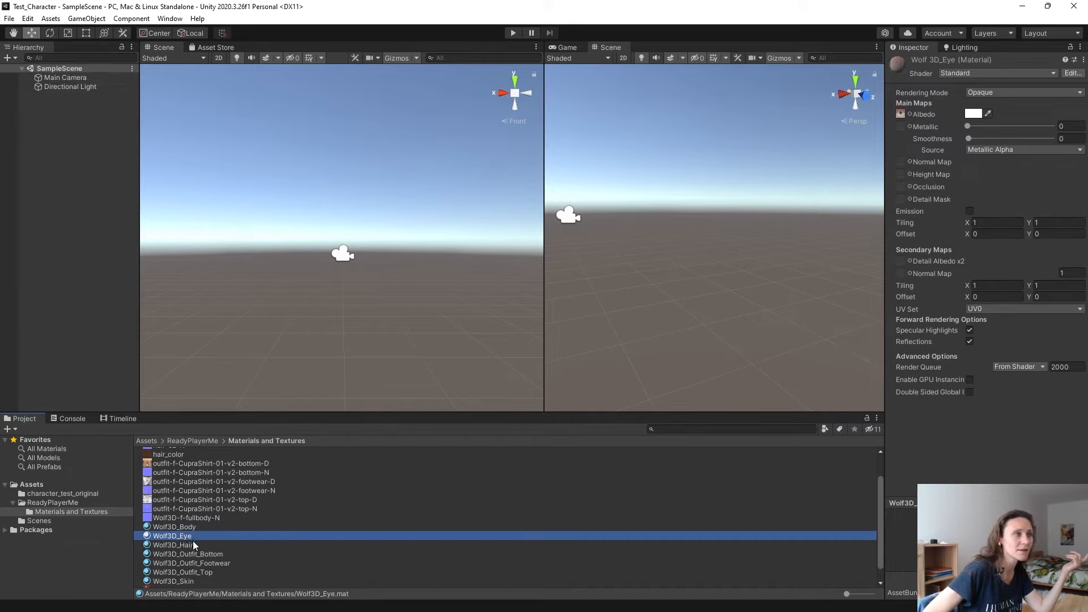
left_click(193, 544)
left_click(192, 554)
left_click(168, 562)
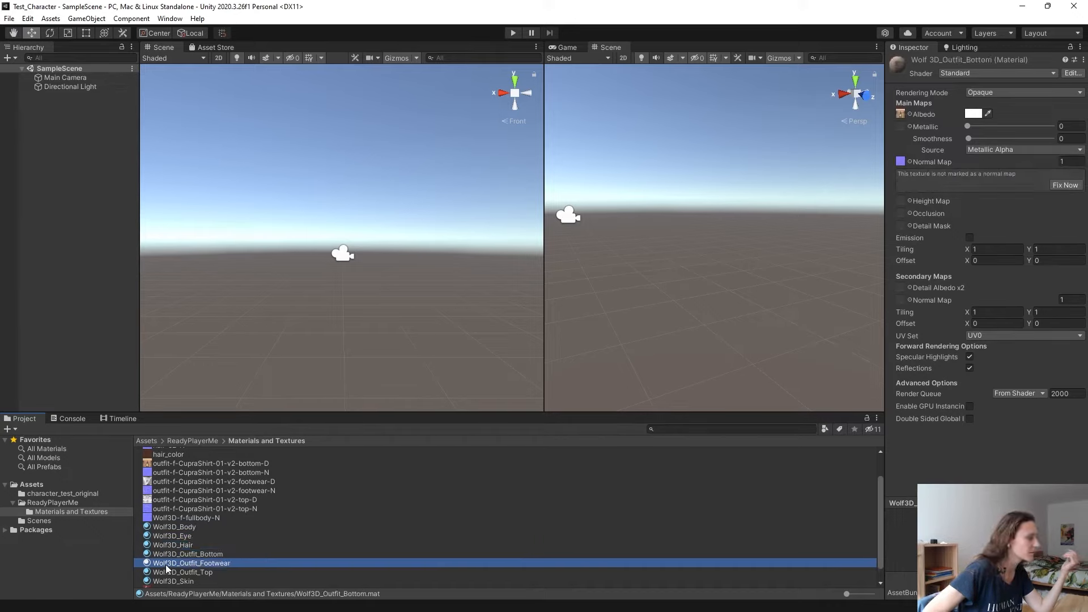
scroll(172, 580, "down", 1)
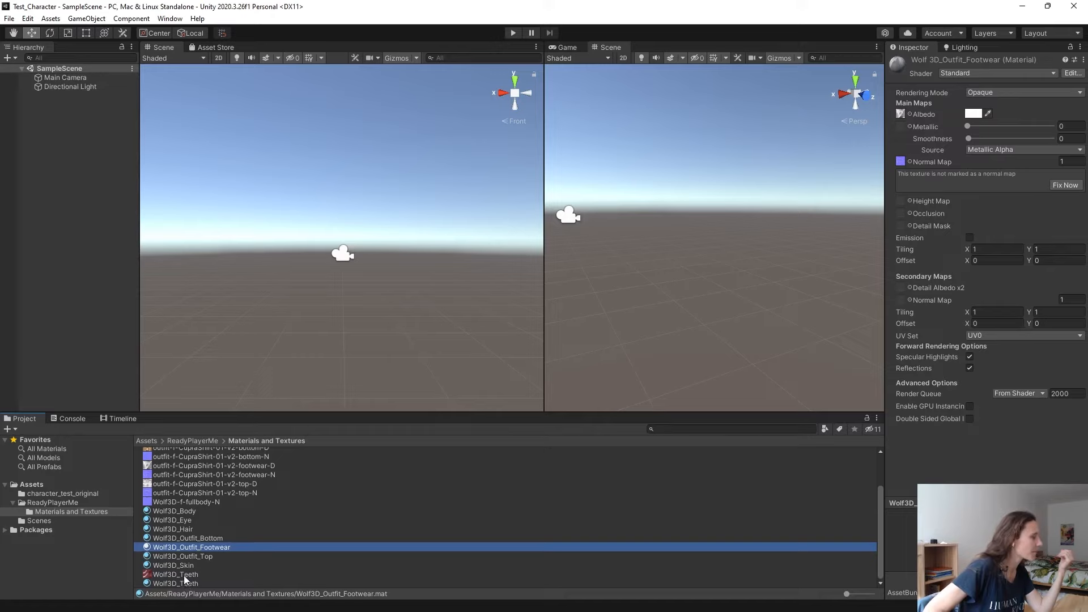
left_click(183, 574)
left_click(185, 583)
left_click(195, 539)
scroll(196, 527, "up", 2)
scroll(204, 493, "up", 1)
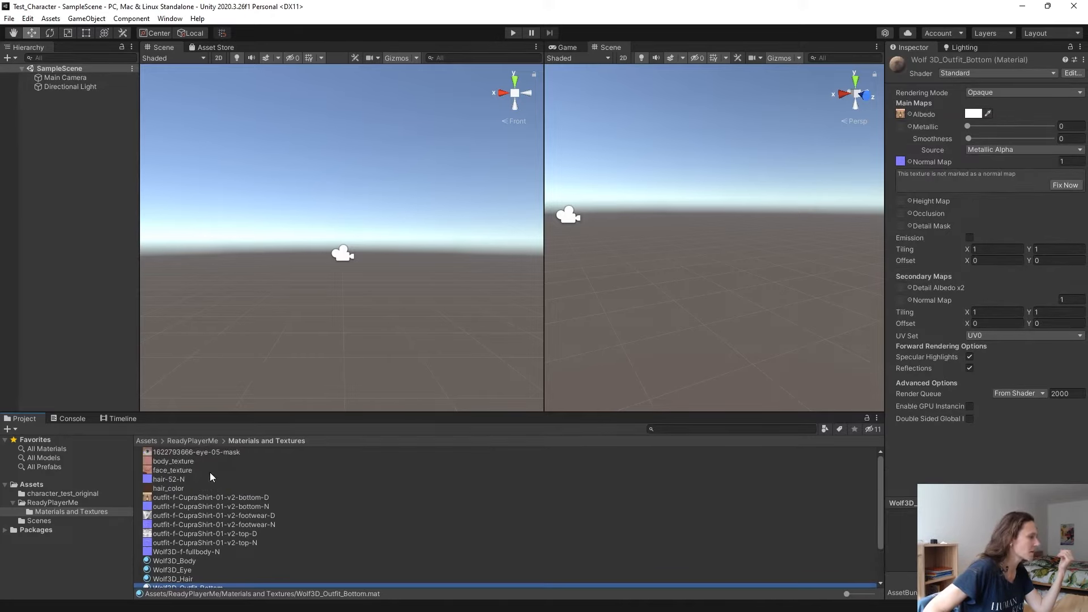
Check the material settings of both imported models, add Irene@Idle to the SampleScene hierarchy and expand its child objects.
left_click(192, 443)
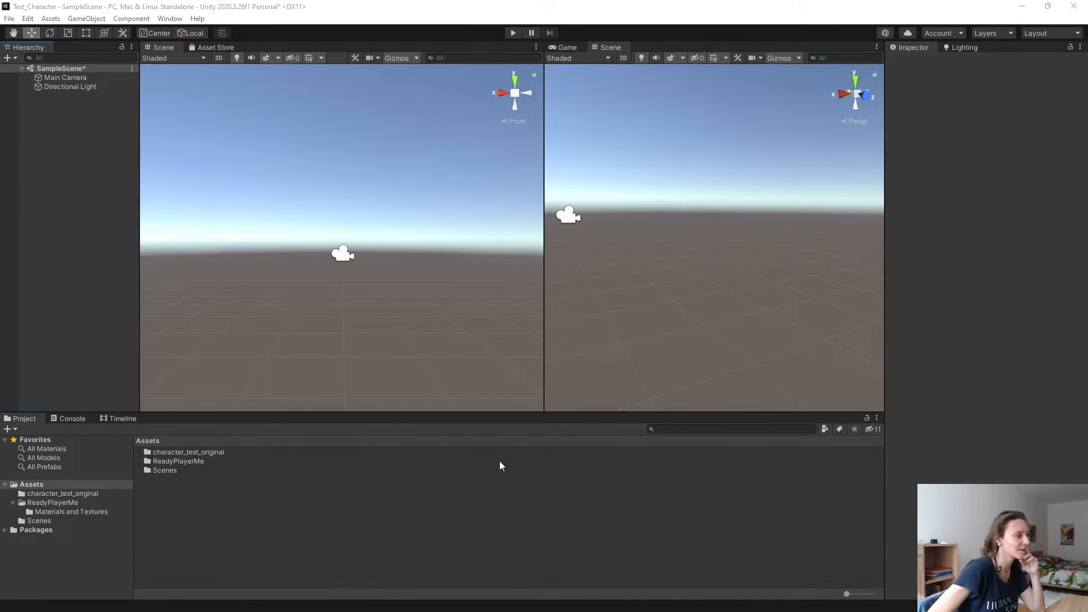
double_click(173, 461)
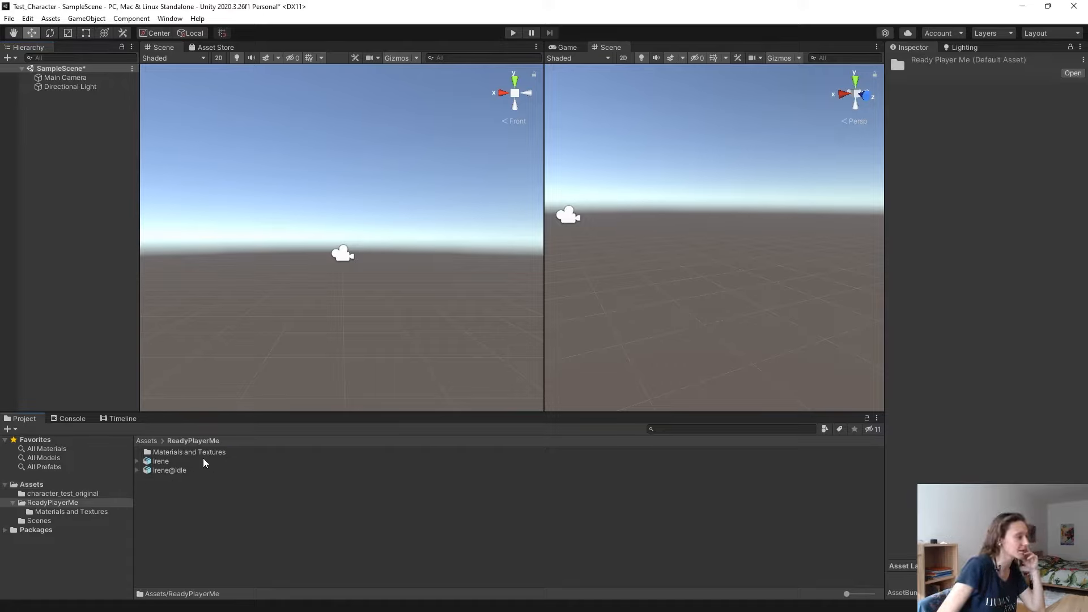
left_click(161, 461)
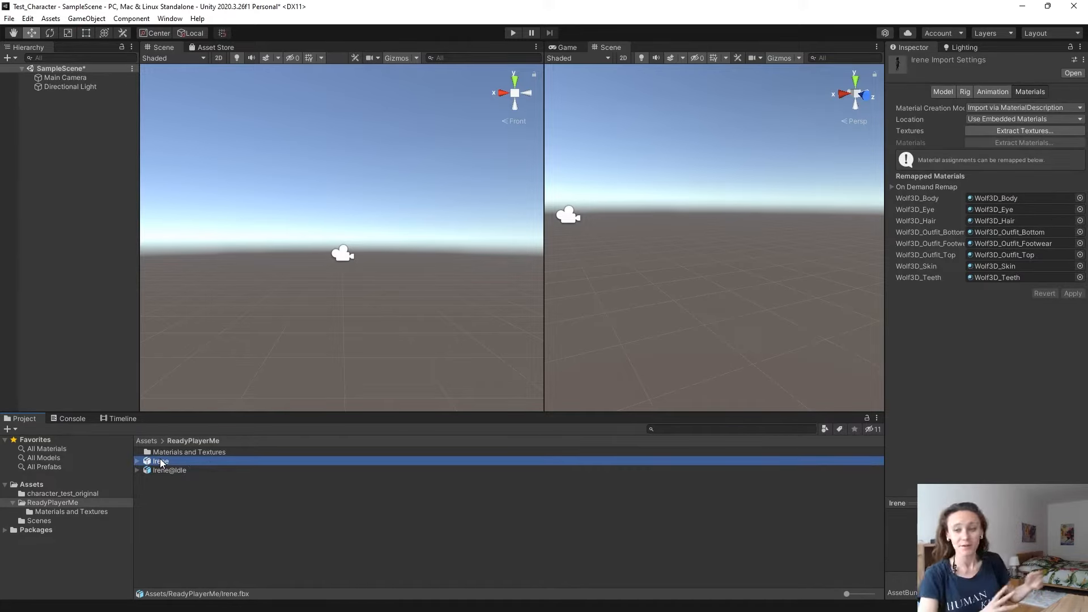
left_click(165, 469)
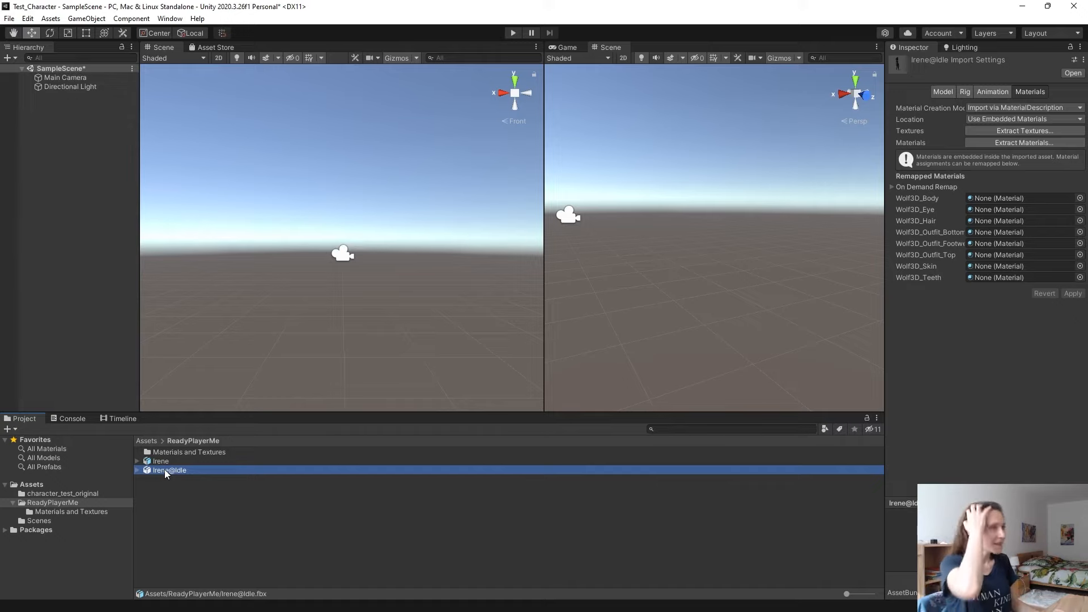
left_click_drag(165, 471, 71, 305)
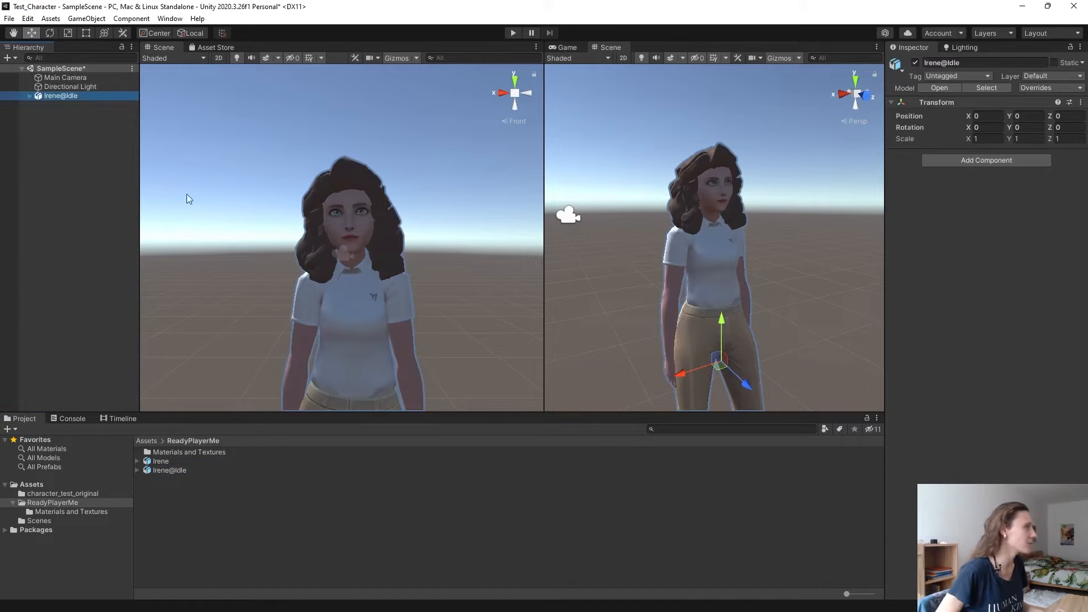
left_click(28, 95)
scroll(395, 278, "down", 5)
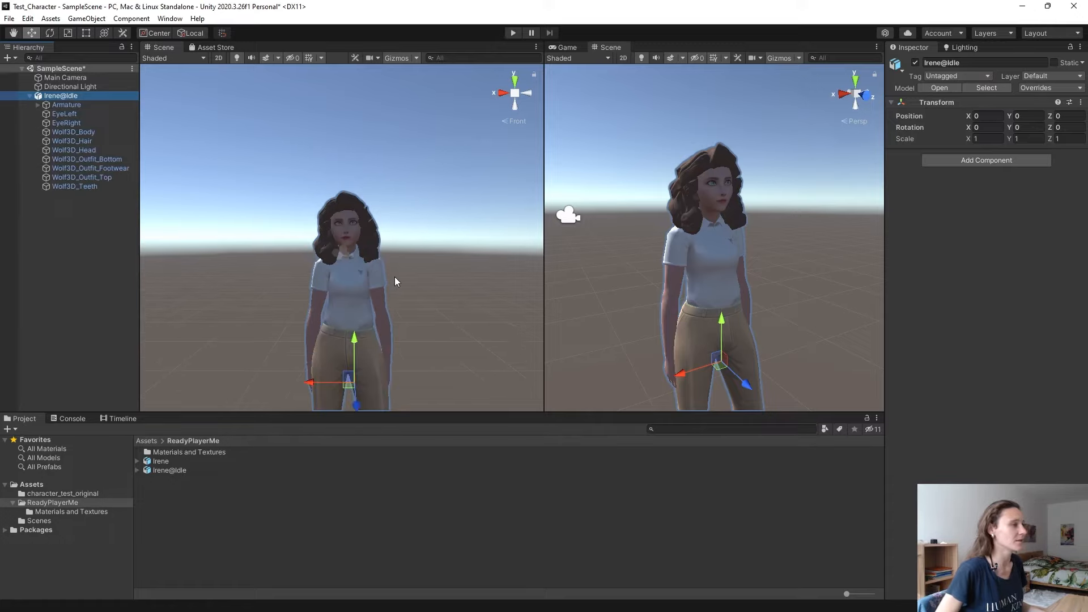
Inspect the child objects of Irene@Idle in the scene, including the eyes and teeth, and their mesh renderer settings.
scroll(395, 277, "up", 5)
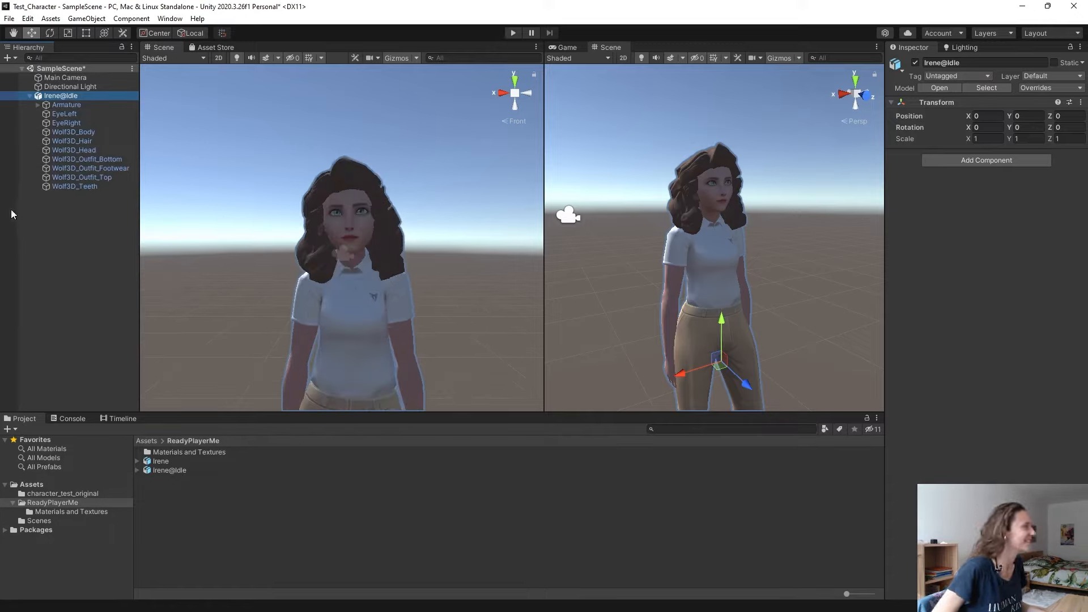
left_click(67, 123)
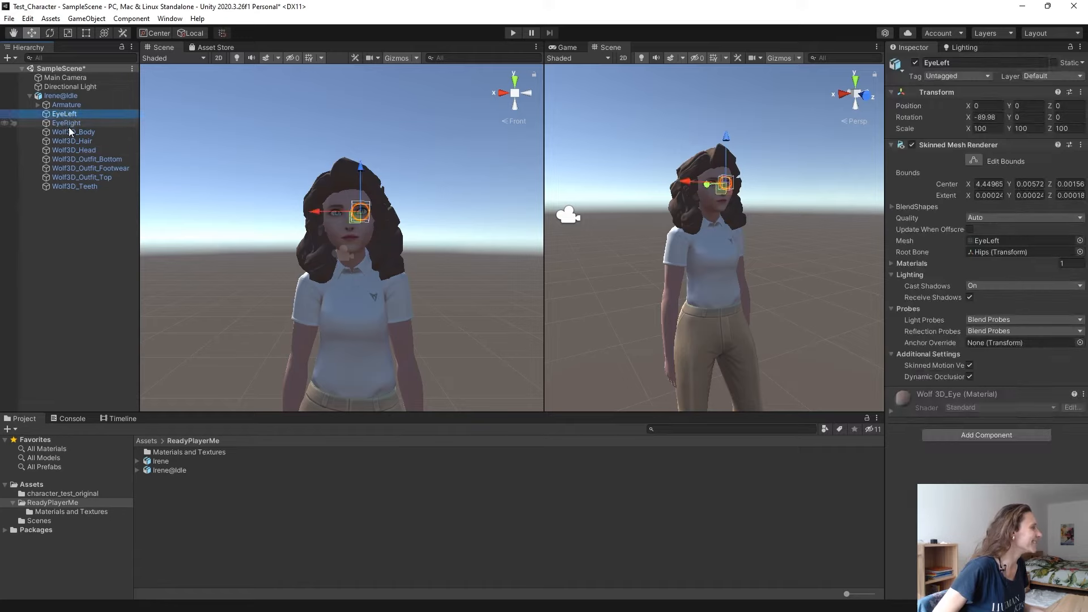
left_click(73, 158)
left_click(73, 186)
left_click(83, 96)
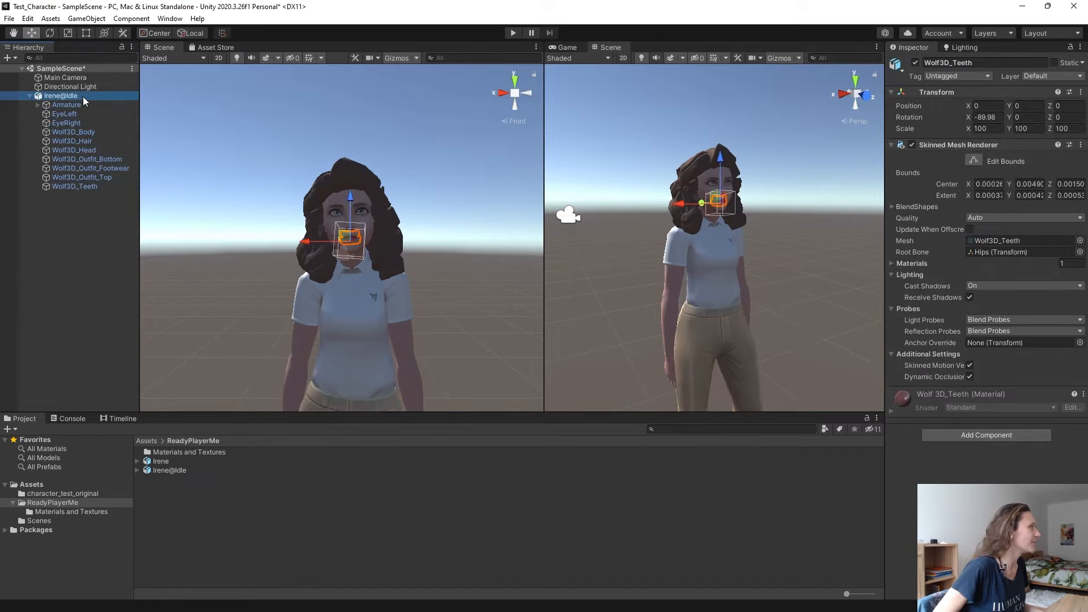
left_click(114, 244)
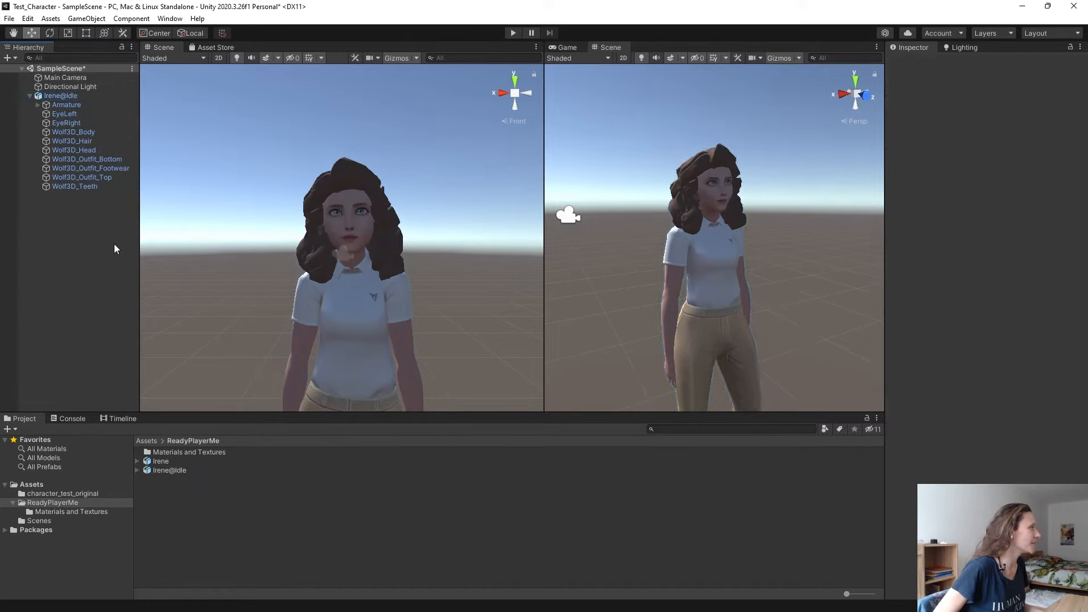
Set the Irene@Idle model's rig animation type to Humanoid, with the avatar created from this model, and apply the change.
left_click(186, 469)
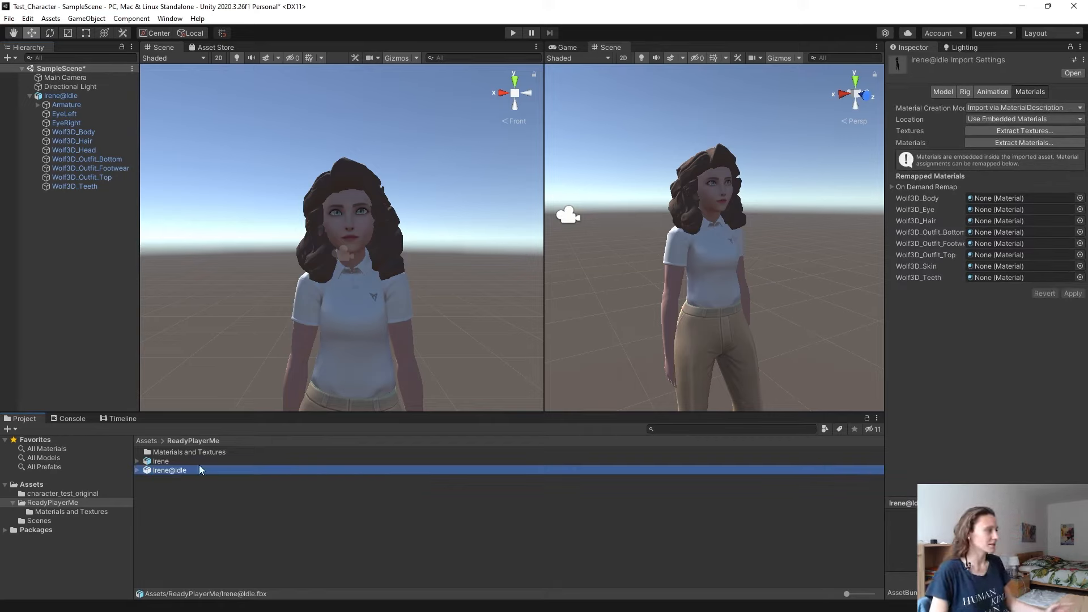
left_click(983, 95)
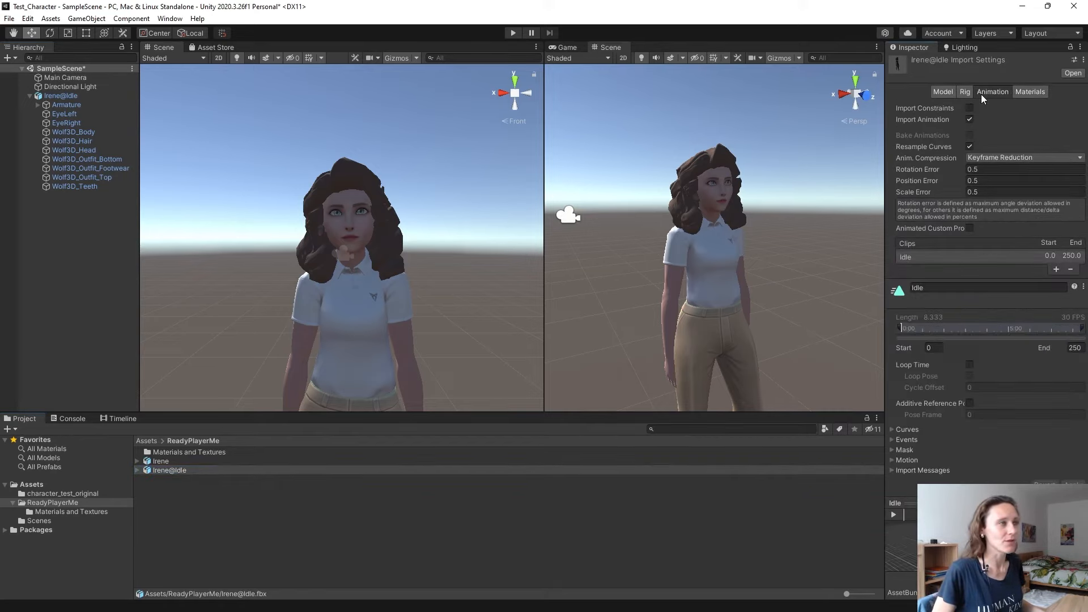
left_click(966, 93)
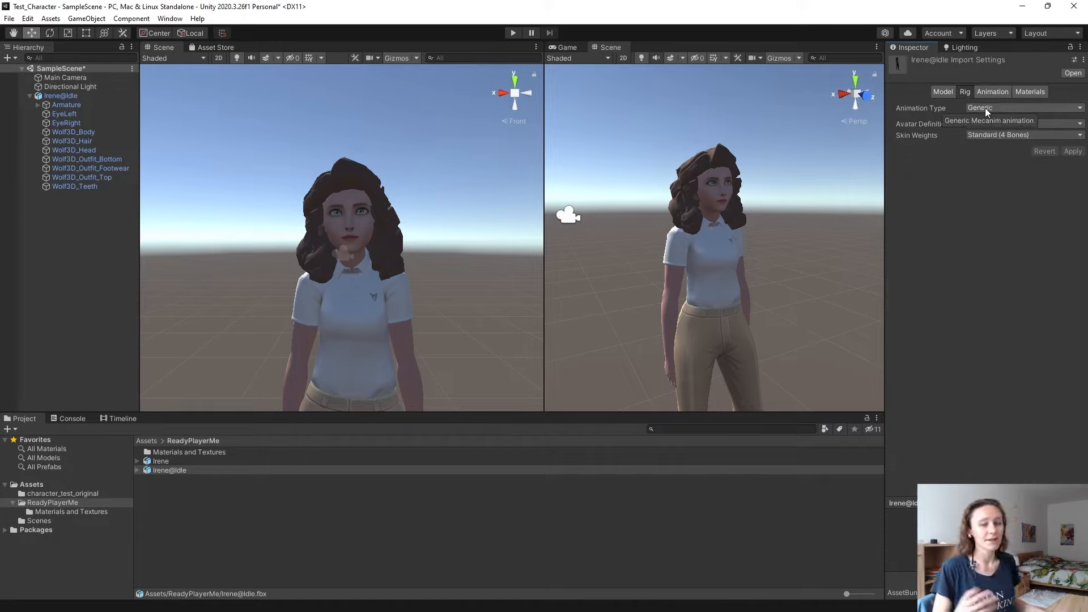
left_click(985, 108)
left_click(988, 159)
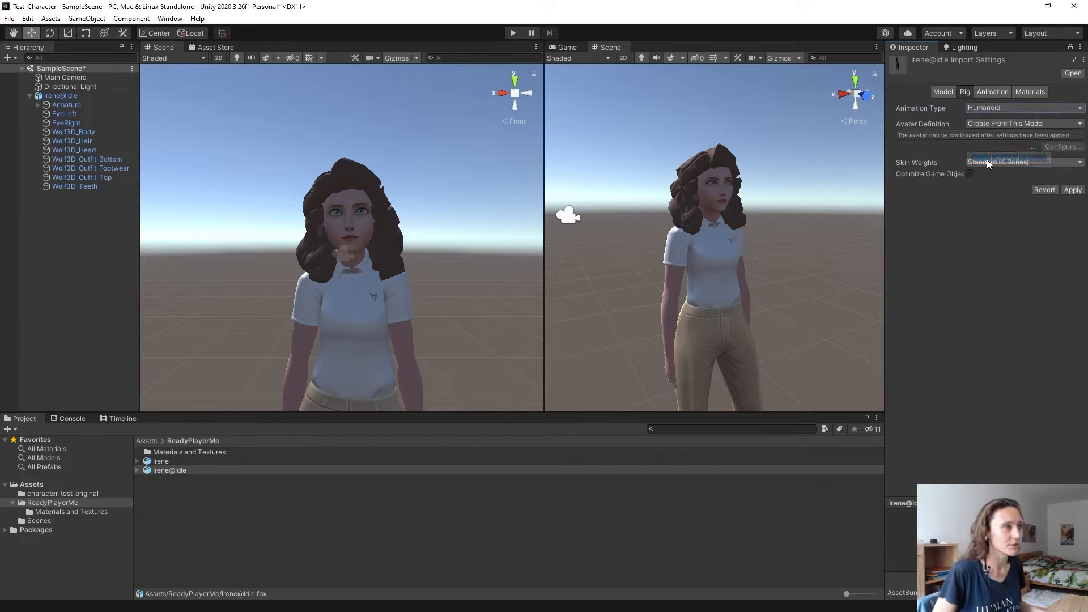
left_click(1074, 192)
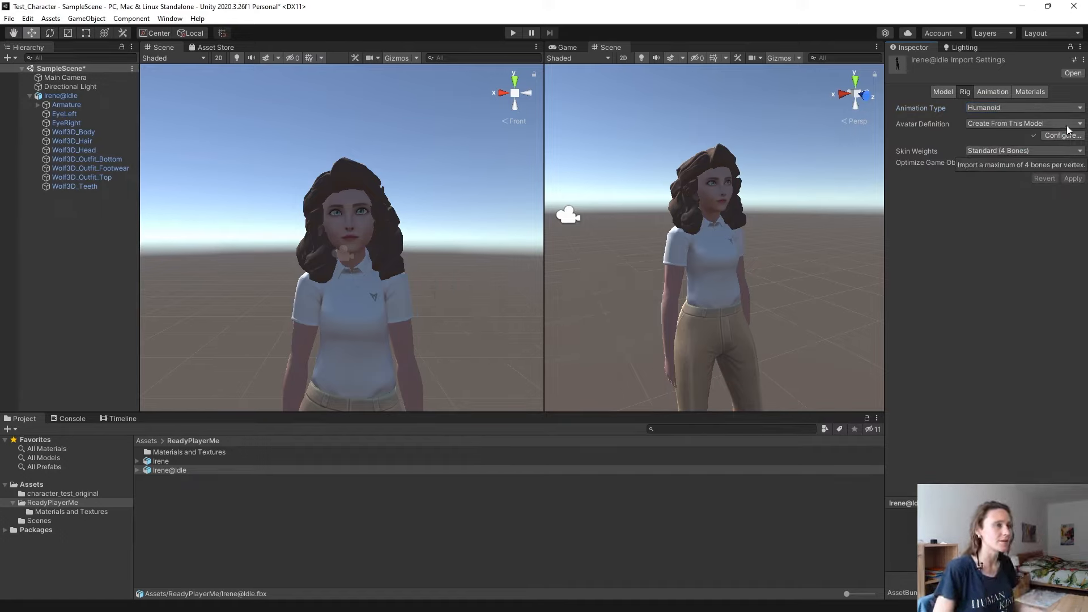
left_click(1076, 109)
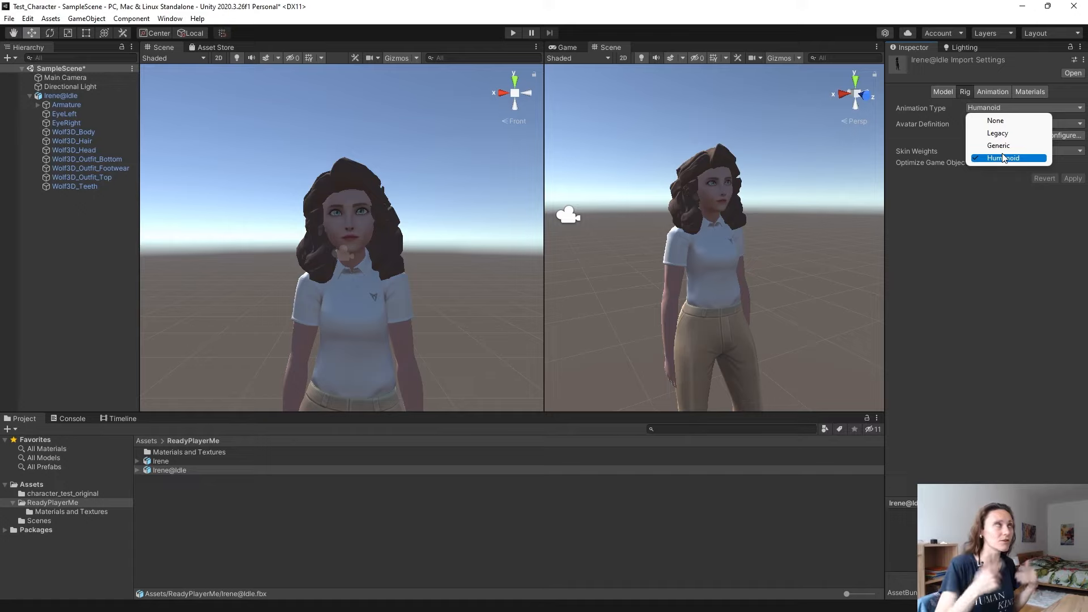
left_click(1043, 201)
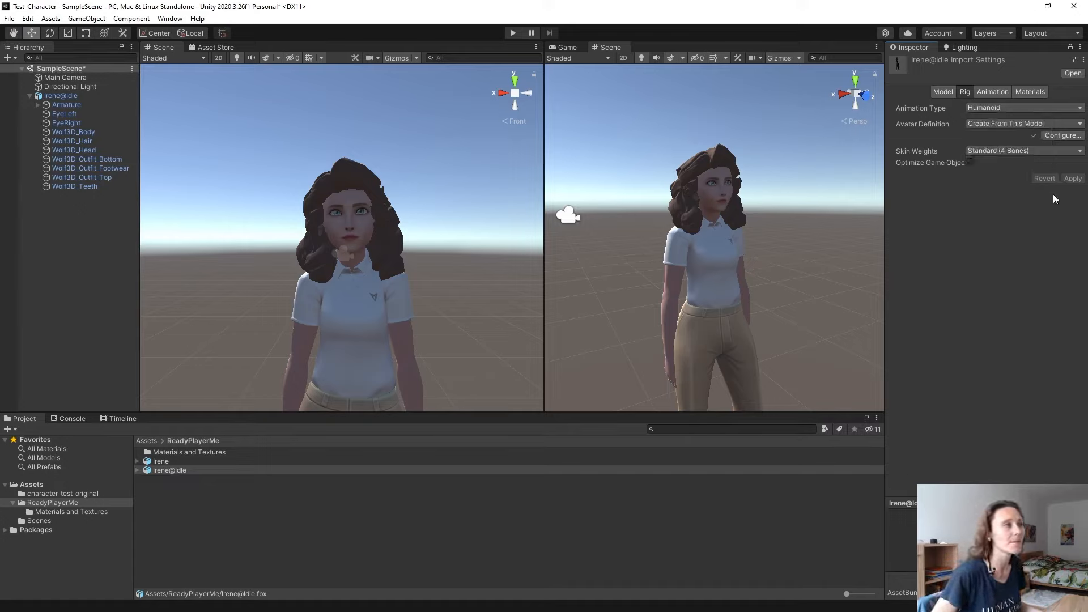
Review the animation clip and model import settings of the Irene@Idle asset.
left_click(983, 89)
scroll(975, 238, "down", 5)
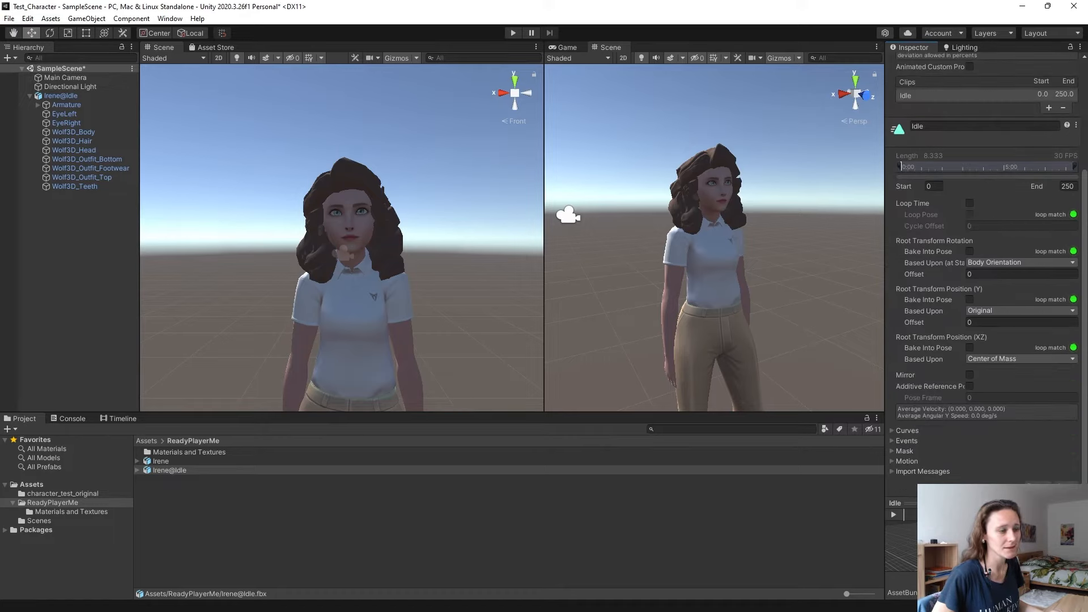
scroll(927, 177, "up", 5)
left_click(939, 92)
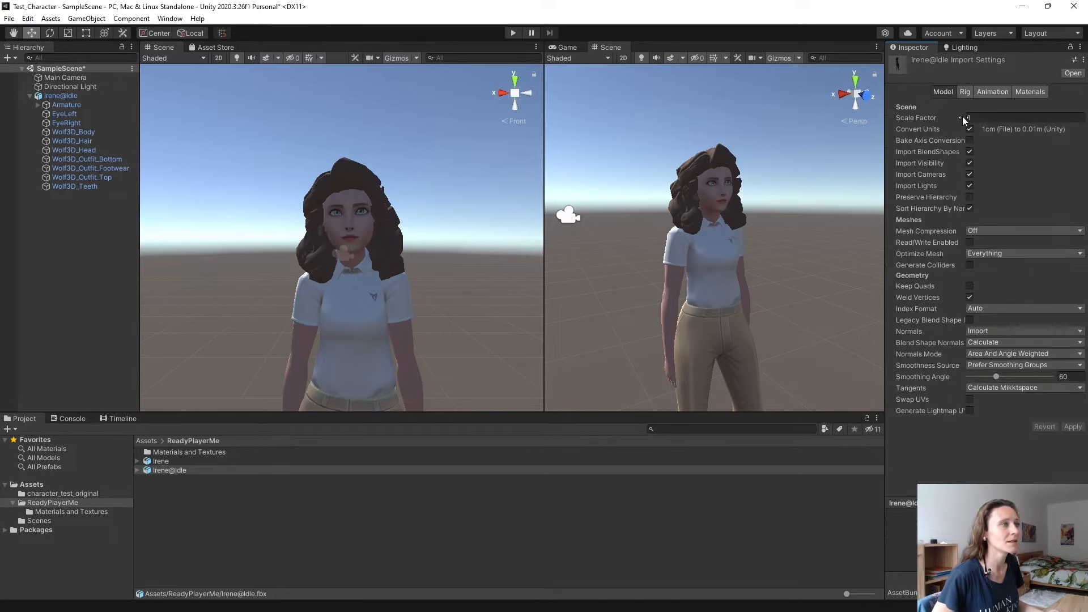
left_click(781, 518)
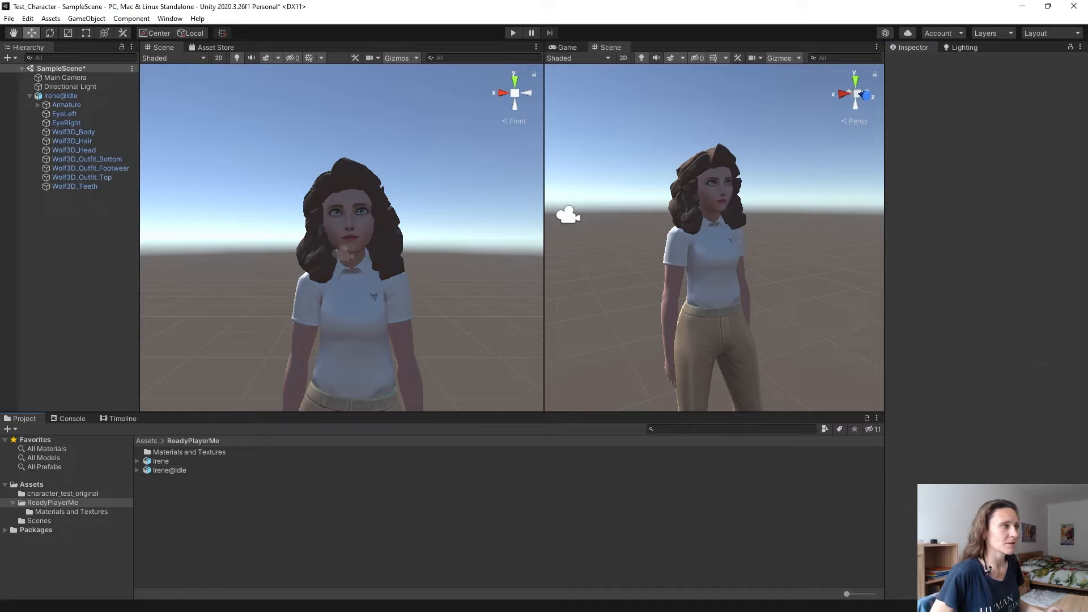
Check the Animator component of Irene@Idle in the scene and locate its assigned avatar among the project assets.
left_click(63, 95)
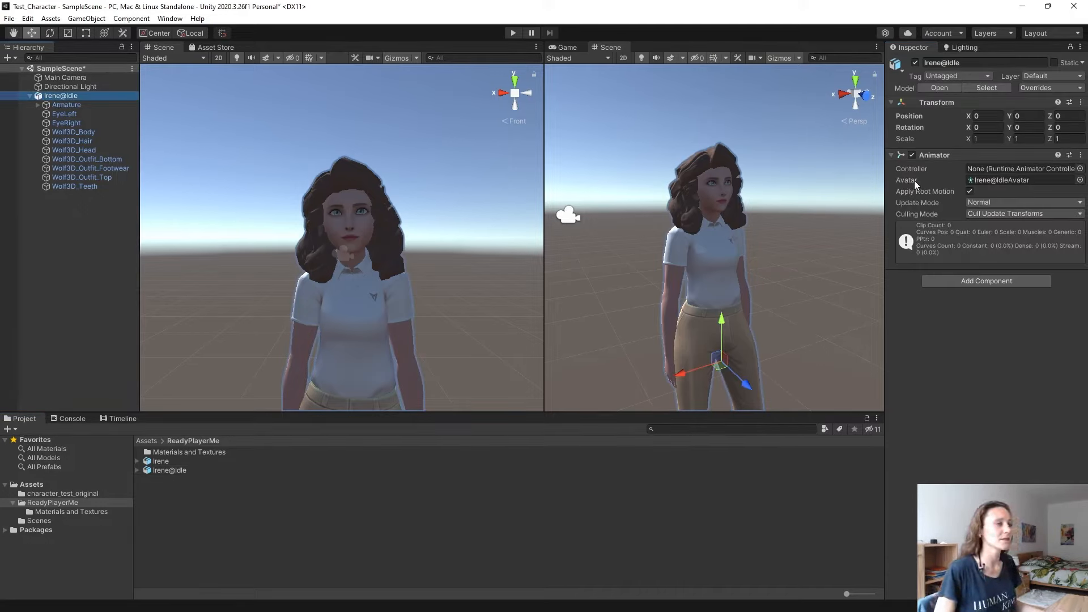
left_click(997, 179)
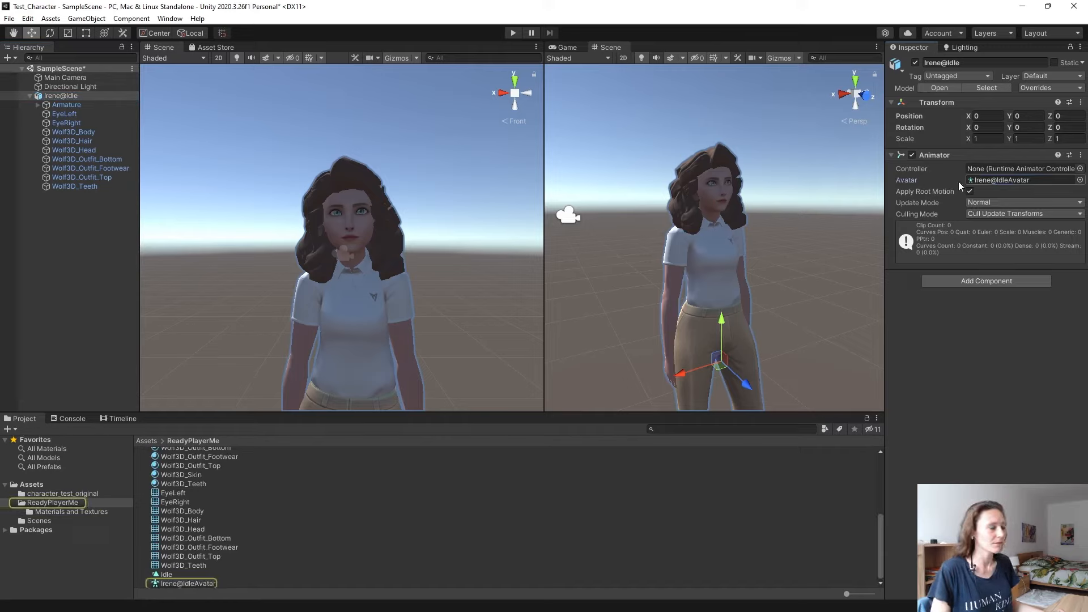
left_click(198, 584)
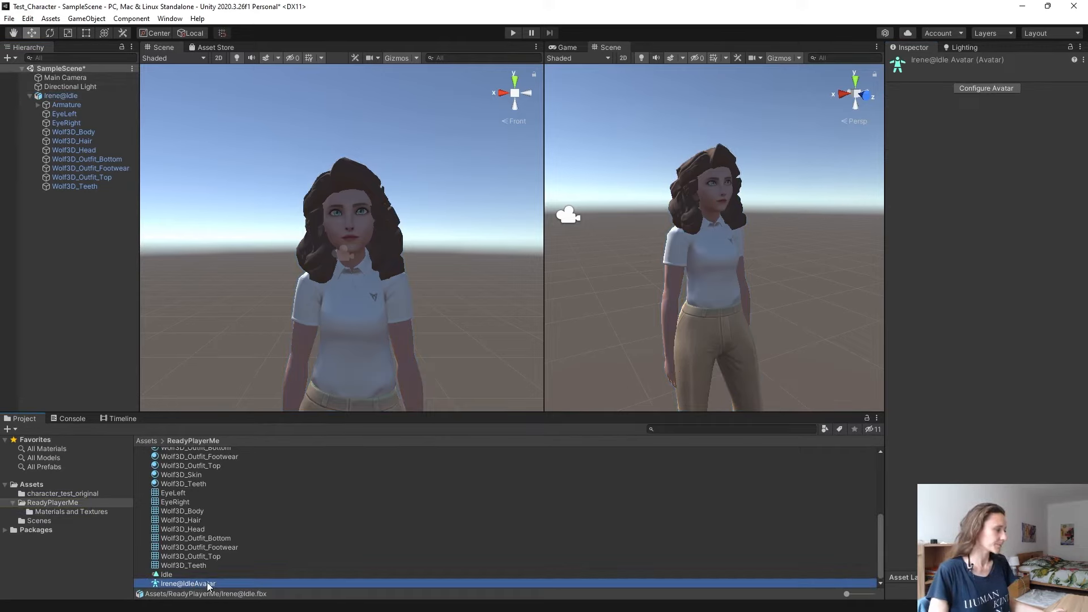
left_click(81, 96)
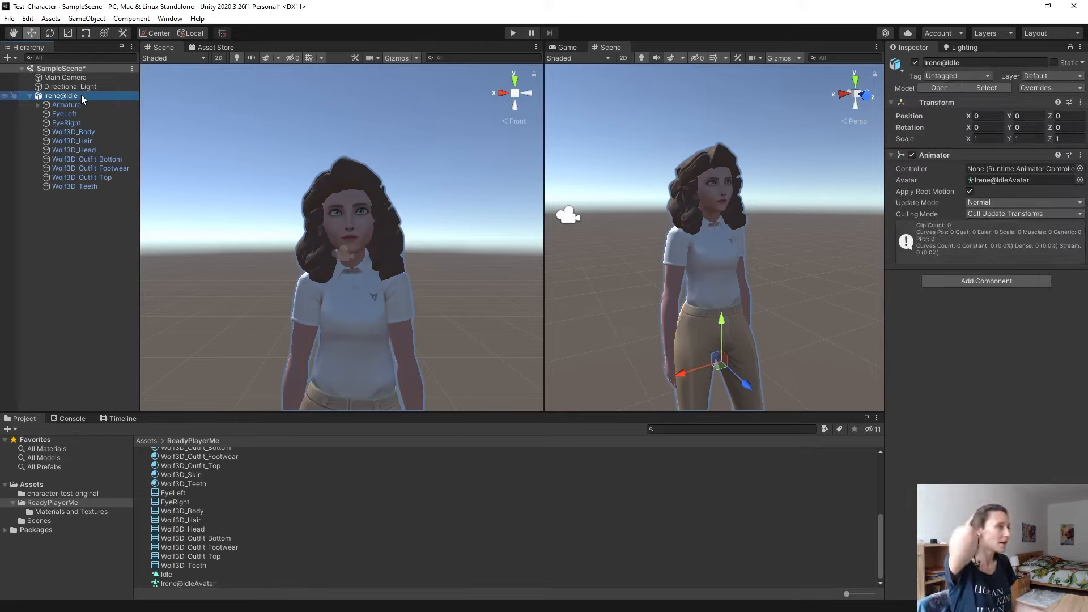
scroll(185, 566, "up", 5)
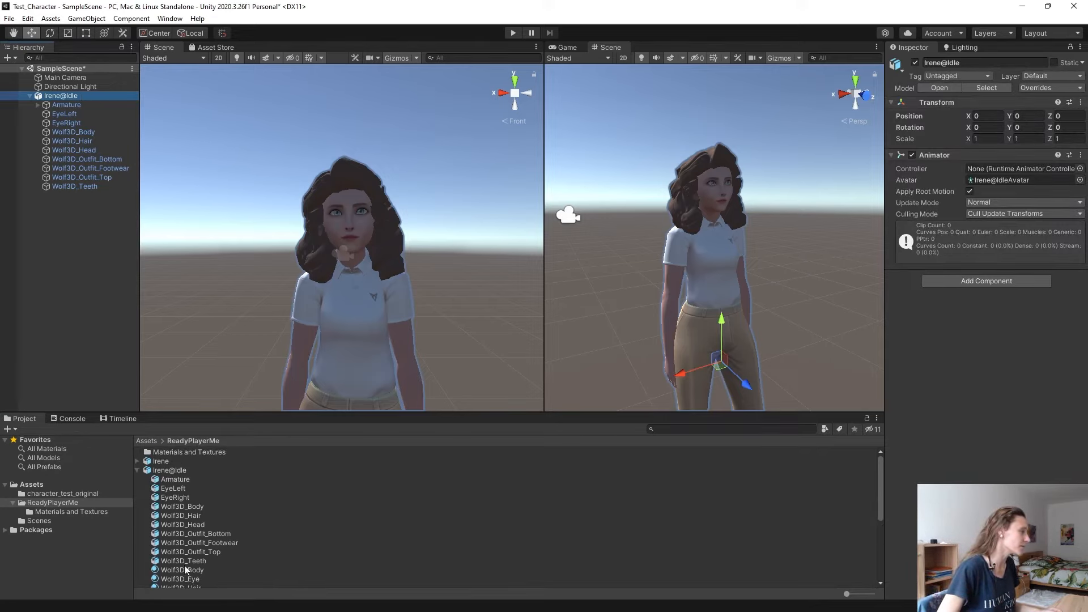
left_click(138, 468)
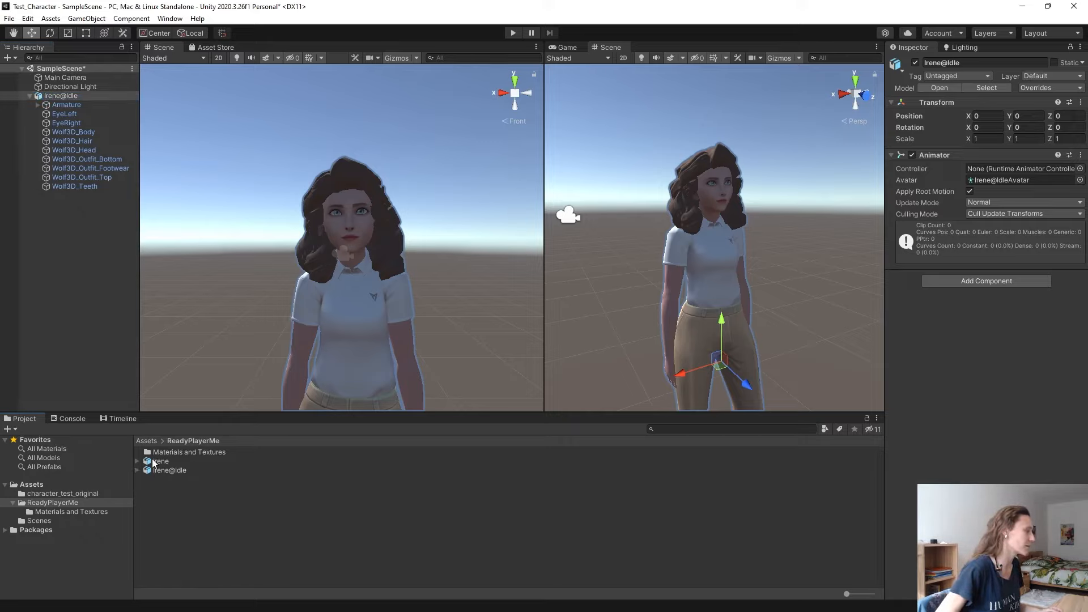
Create an Animator Controller named Irene_Anim in the ReadyPlayerMe folder.
right_click(231, 515)
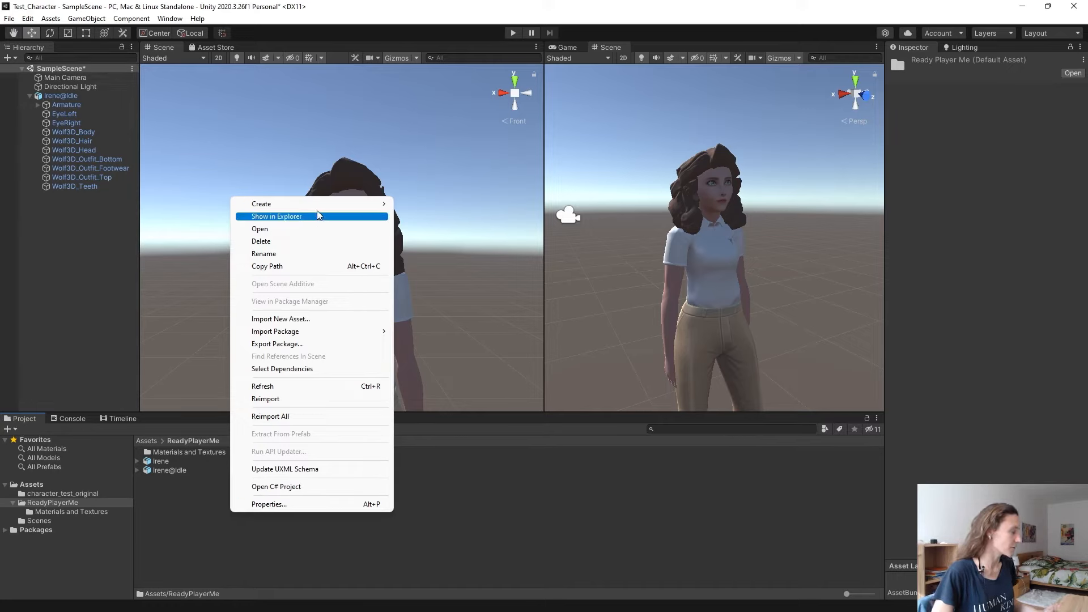
mouse_move(326, 203)
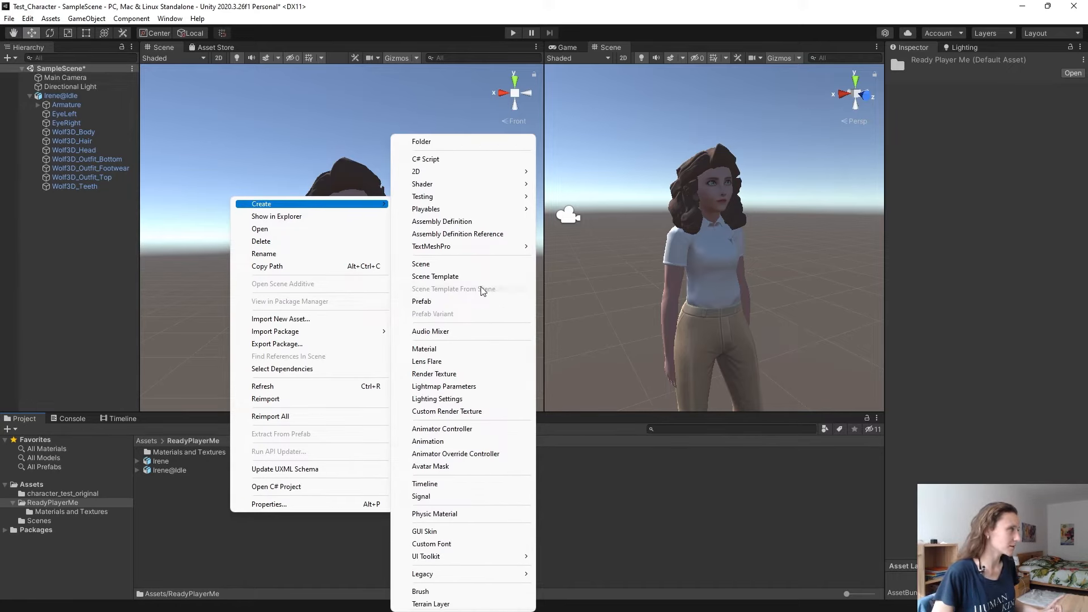
left_click(457, 429)
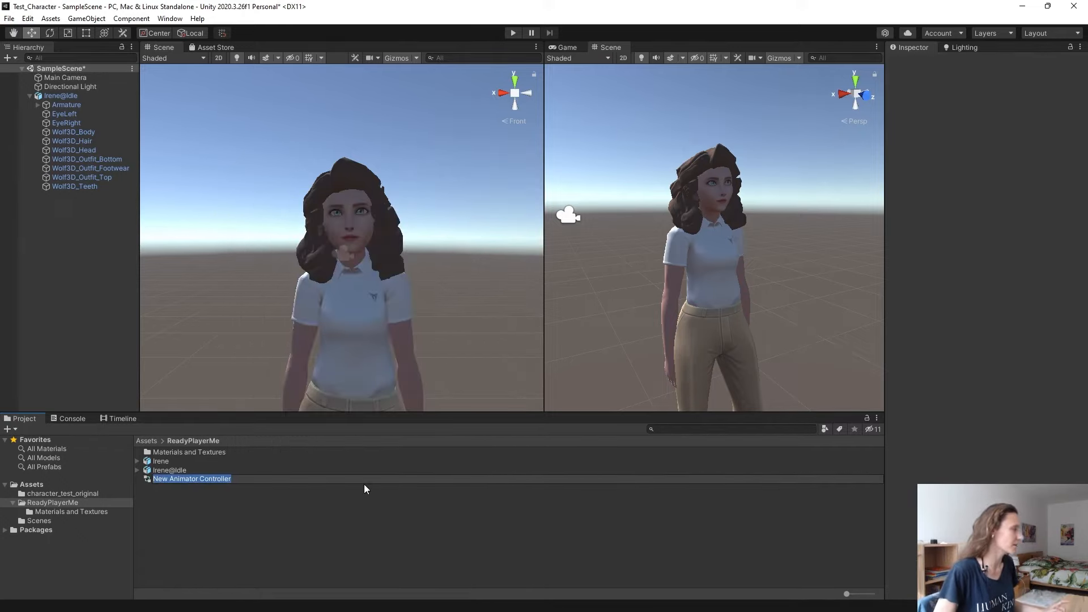
type("Irene")
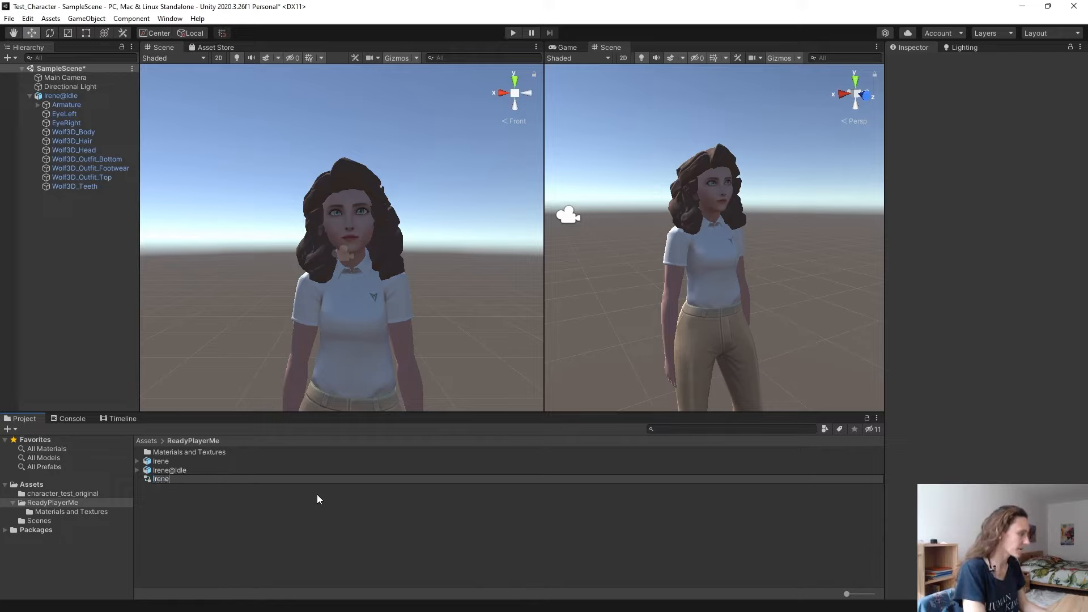
type("_Anim")
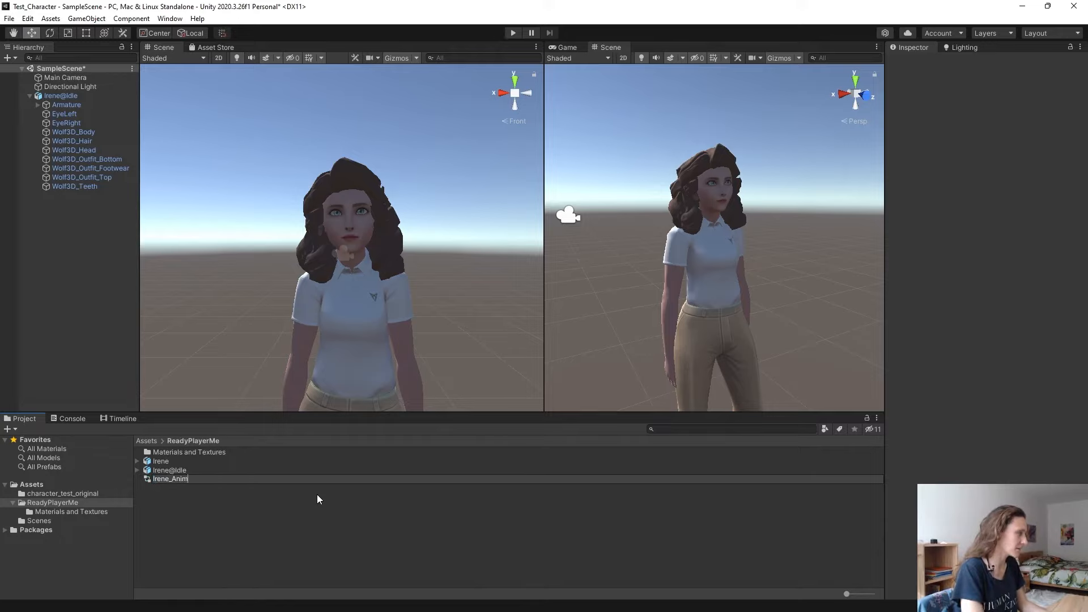
key("Return")
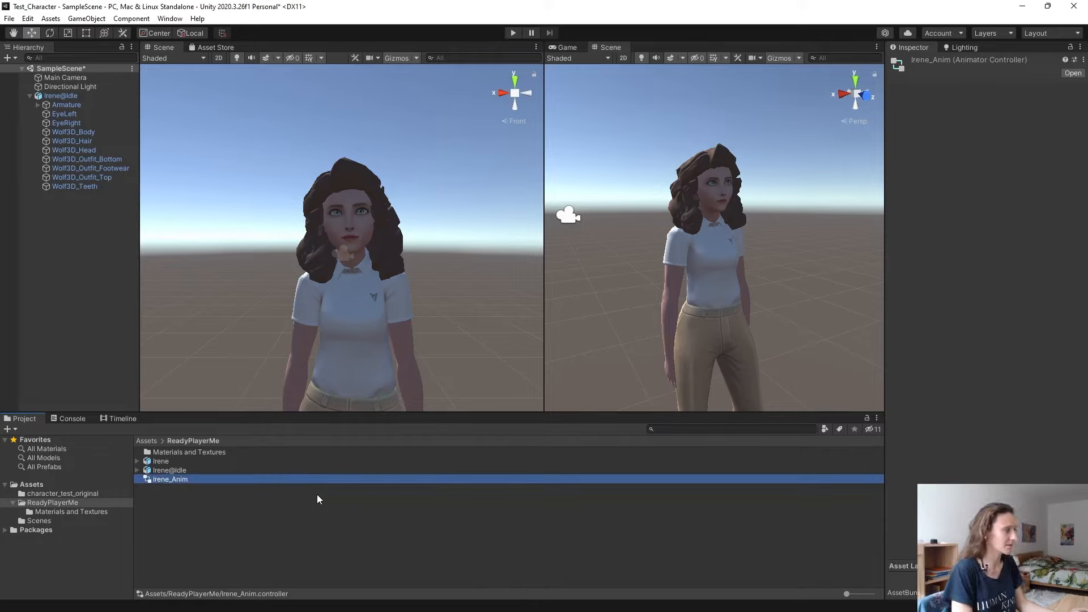
Open the Irene_Anim controller and add the Idle animation from Irene@Idle as its default state.
double_click(308, 478)
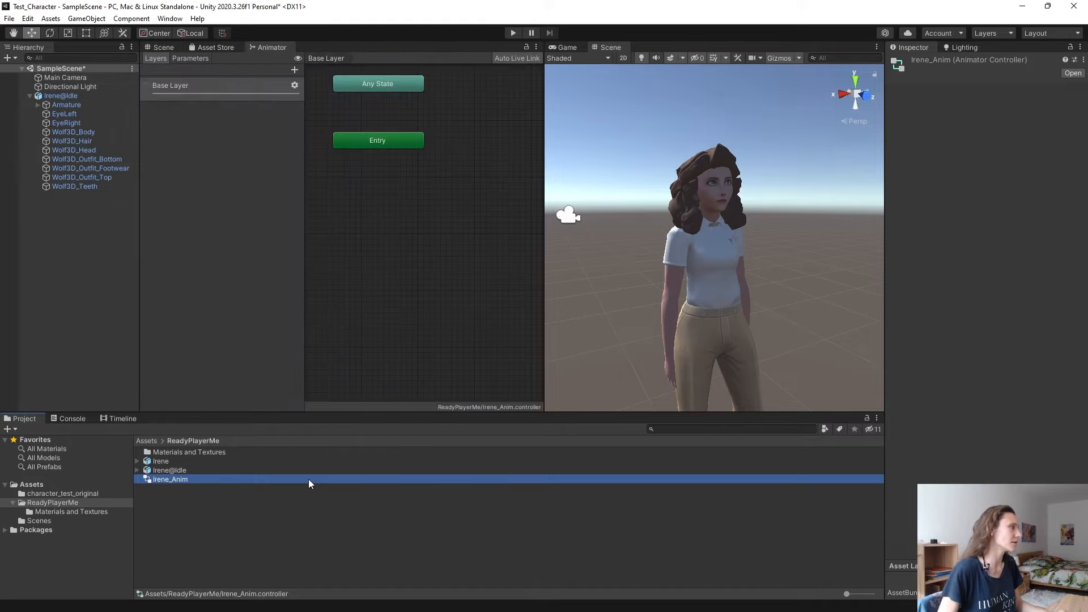
left_click(339, 260)
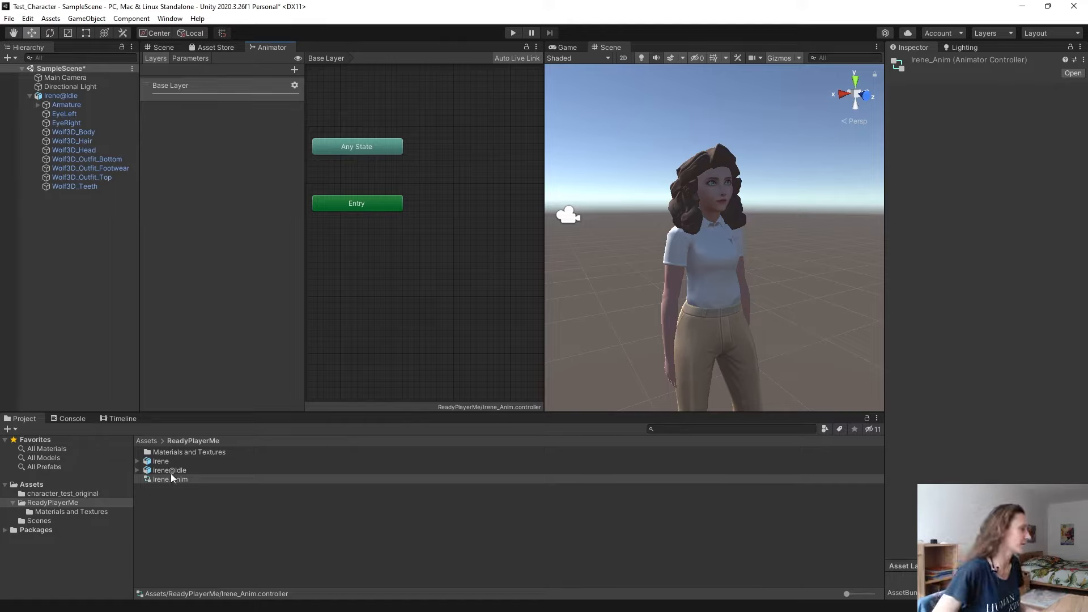
left_click_drag(168, 470, 355, 298)
left_click_drag(423, 160, 424, 162)
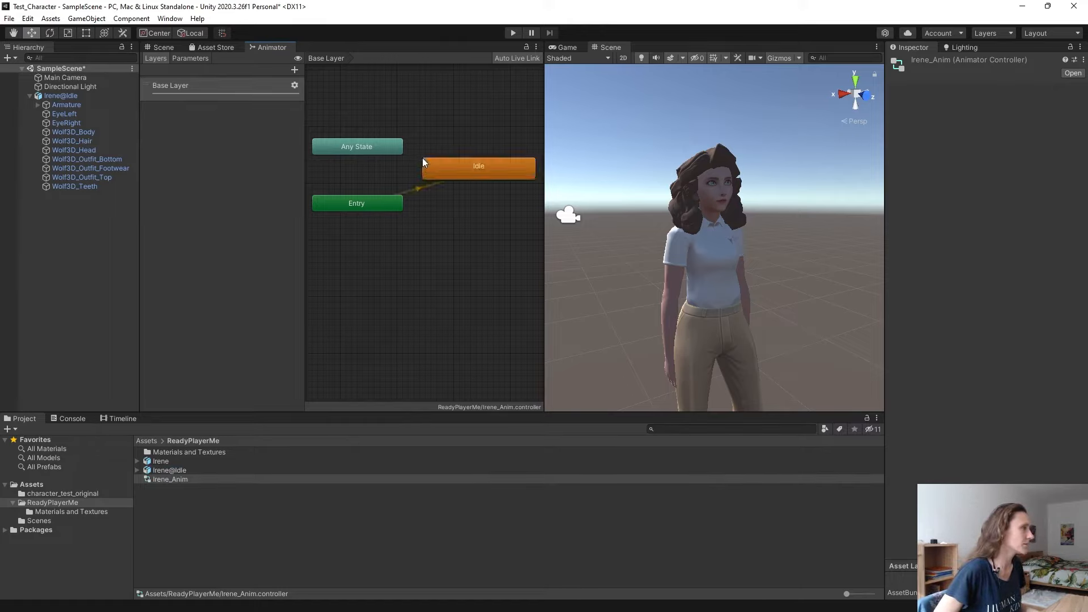
Enable Foot IK on the Idle state of the Irene_Anim controller and review the state's settings.
left_click(187, 472)
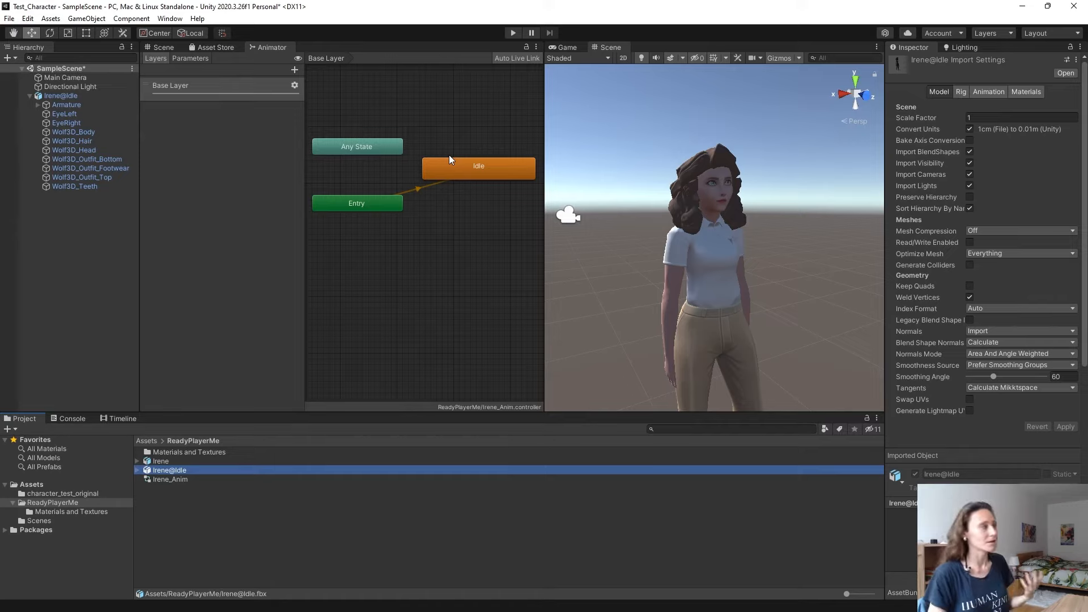
left_click(464, 171)
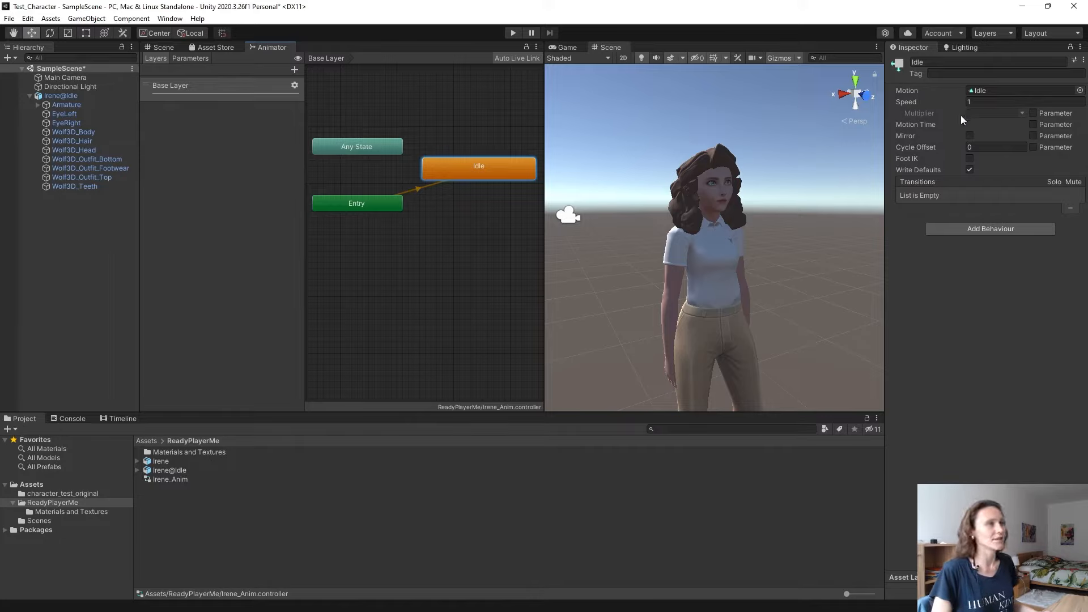
left_click(970, 159)
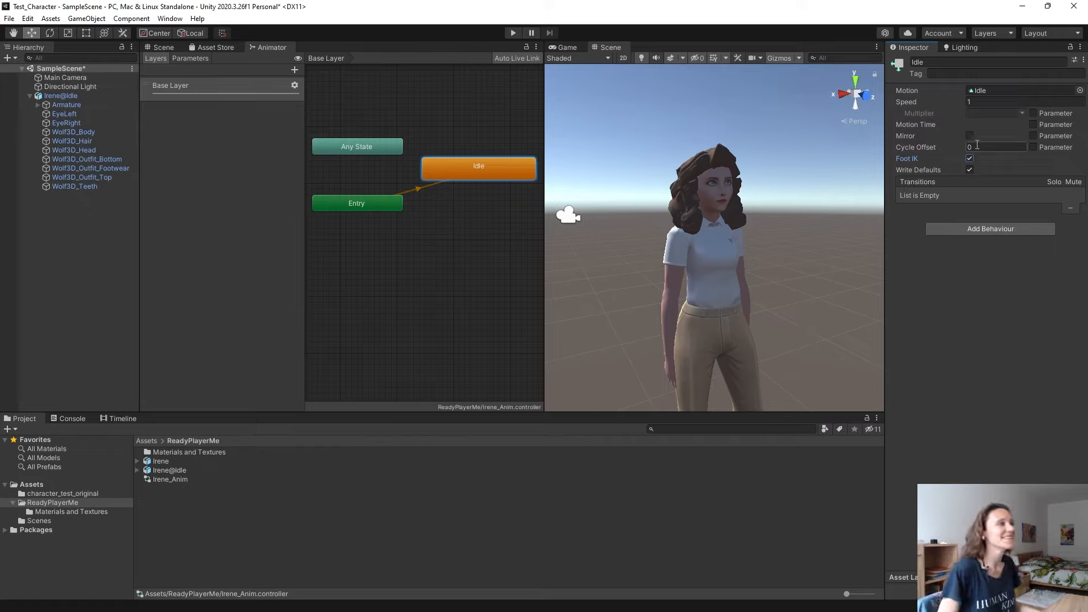
left_click(424, 515)
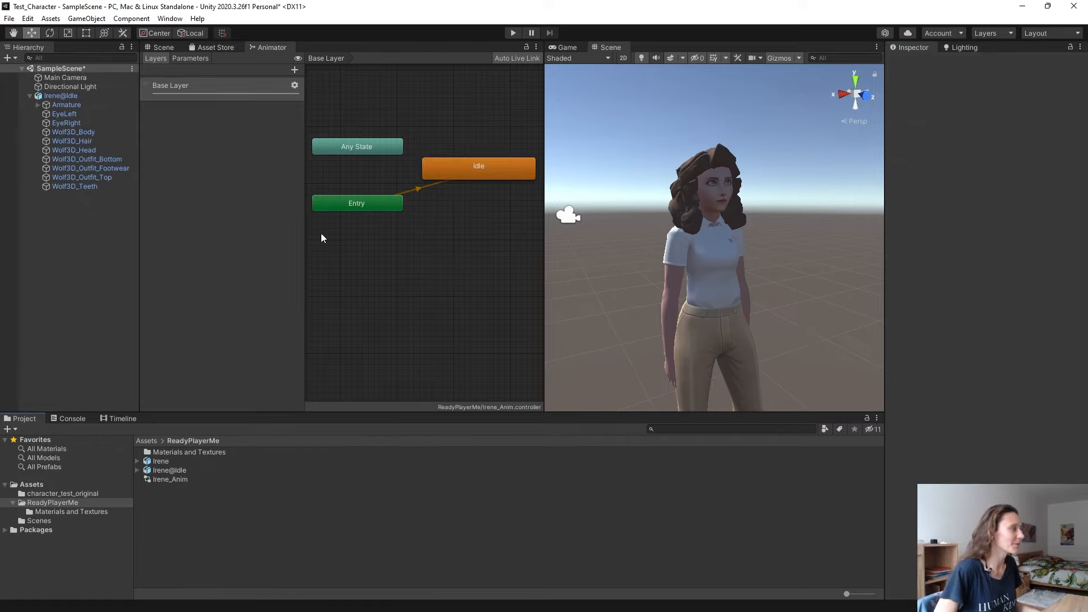
left_click(466, 174)
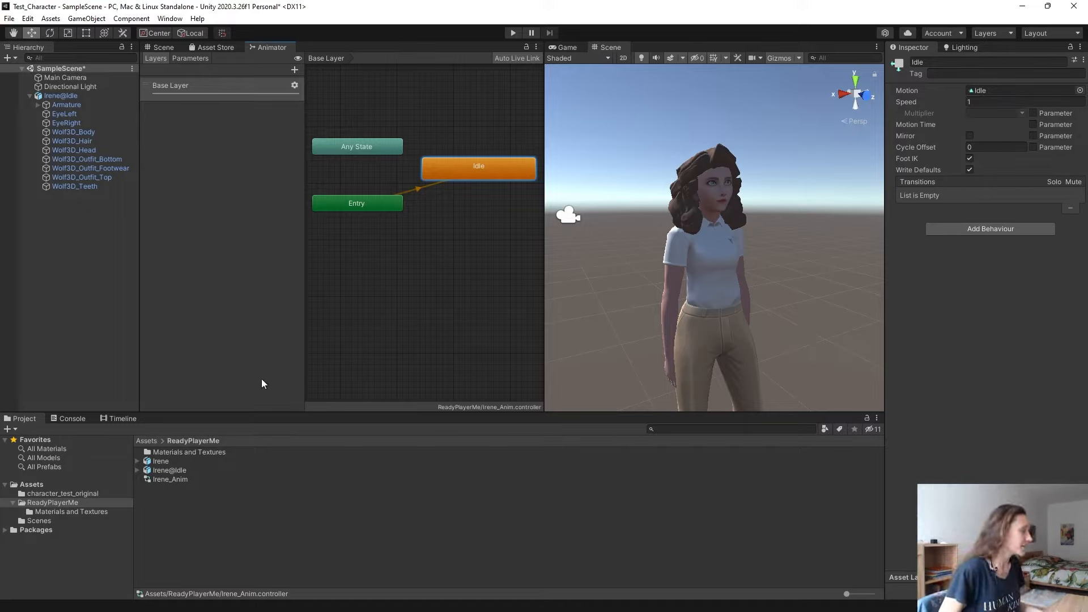
left_click(212, 235)
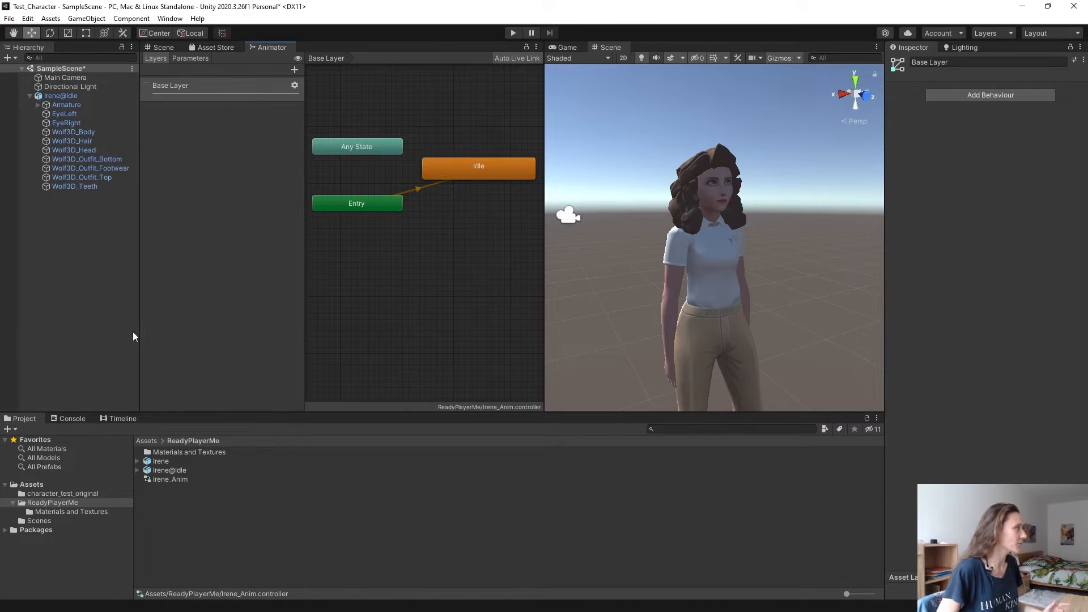
Enable Loop Time for the Idle clip in the Irene@Idle animation import settings and apply the change.
left_click(181, 470)
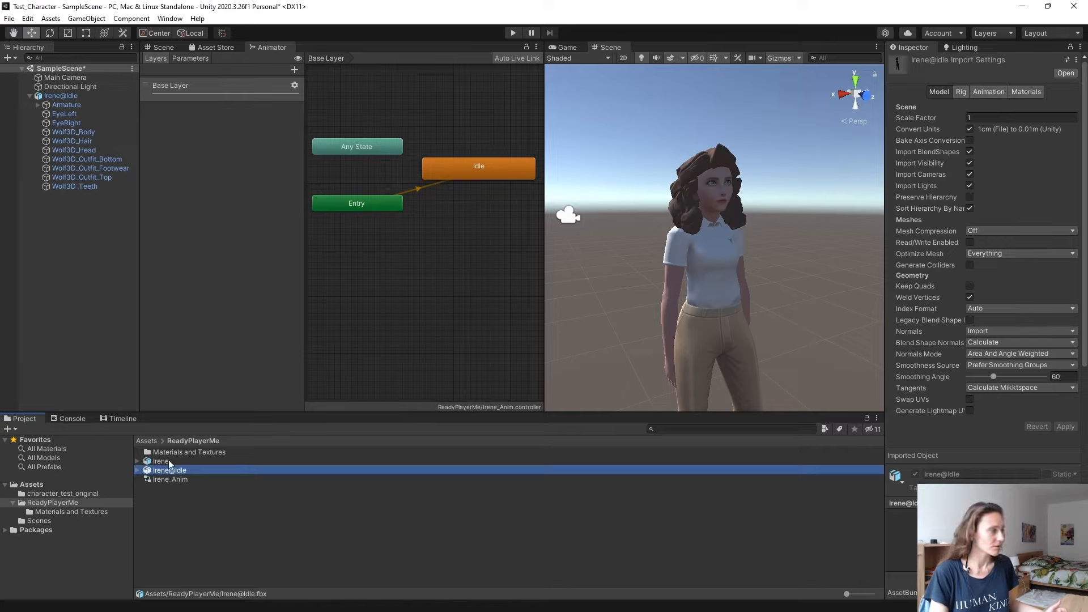
left_click(979, 92)
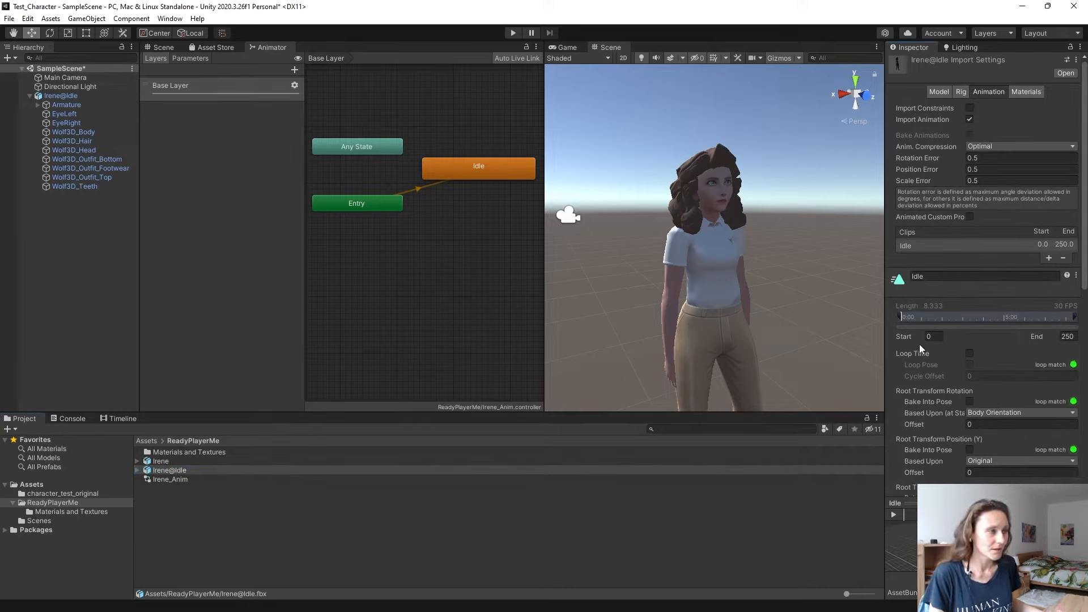
left_click(970, 354)
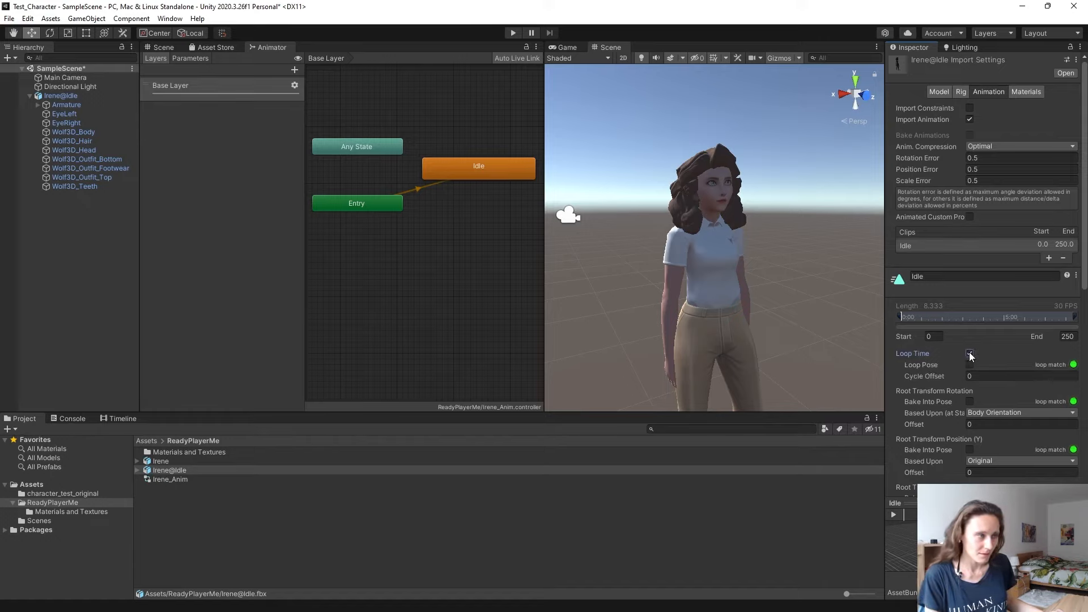
scroll(970, 355, "down", 10)
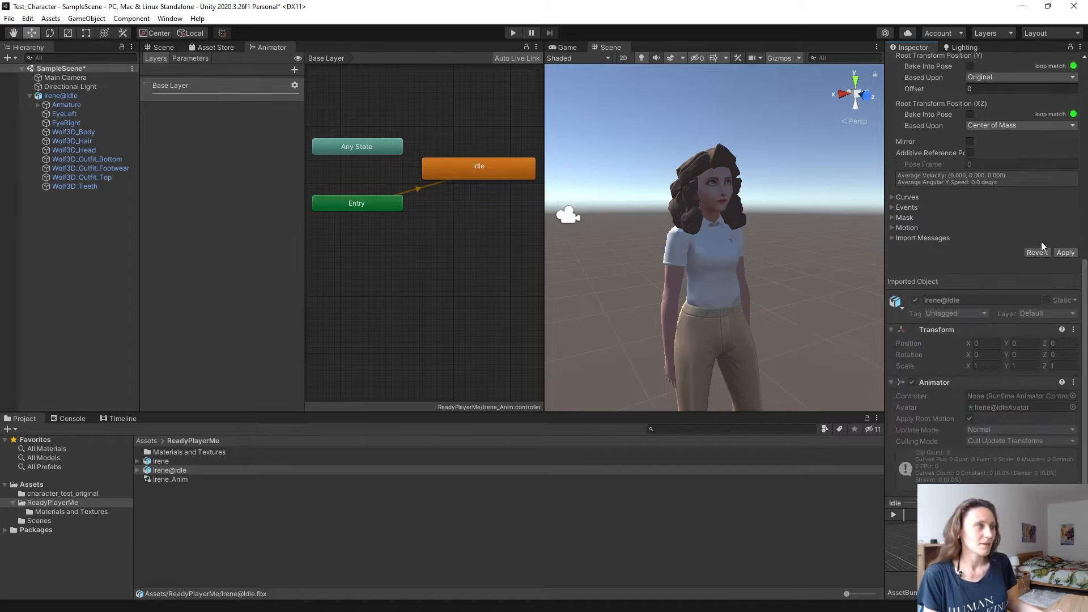
left_click(1060, 252)
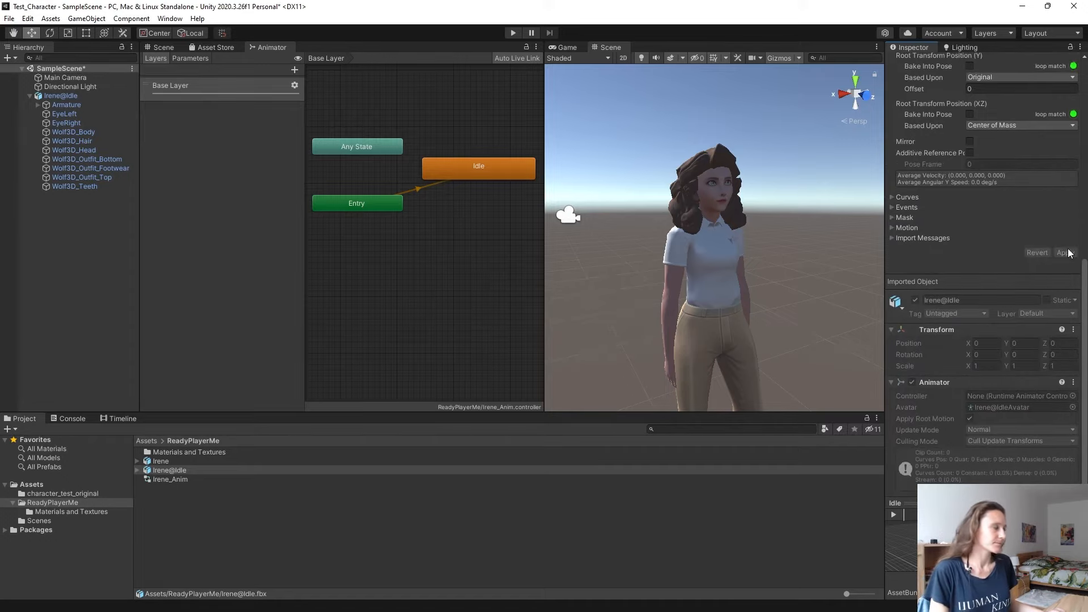
Assign the Irene_Anim controller to the Animator component of Irene@Idle in the scene.
left_click(169, 47)
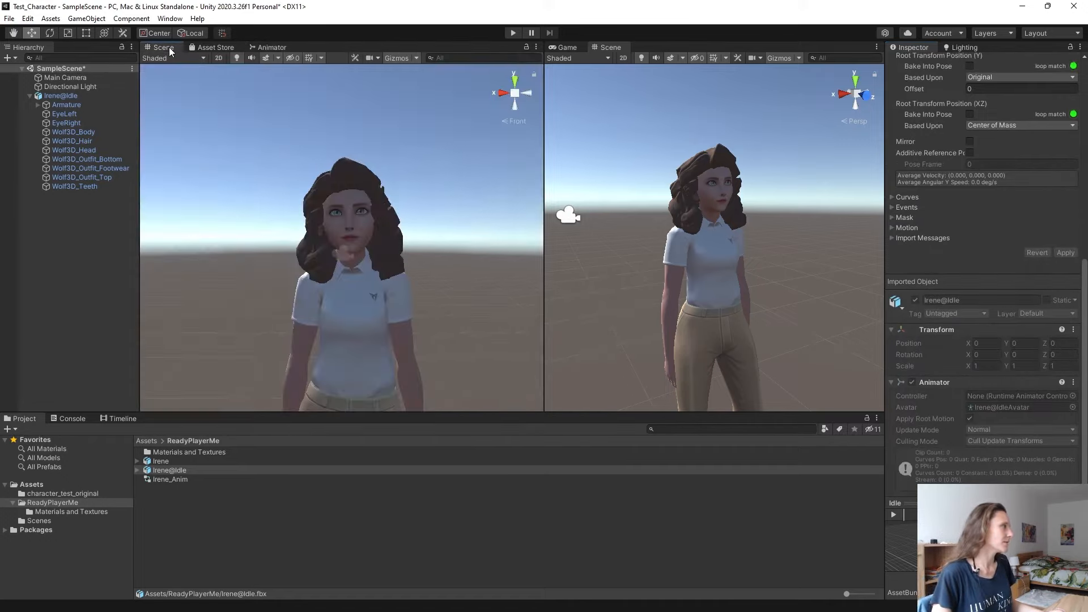
left_click(62, 96)
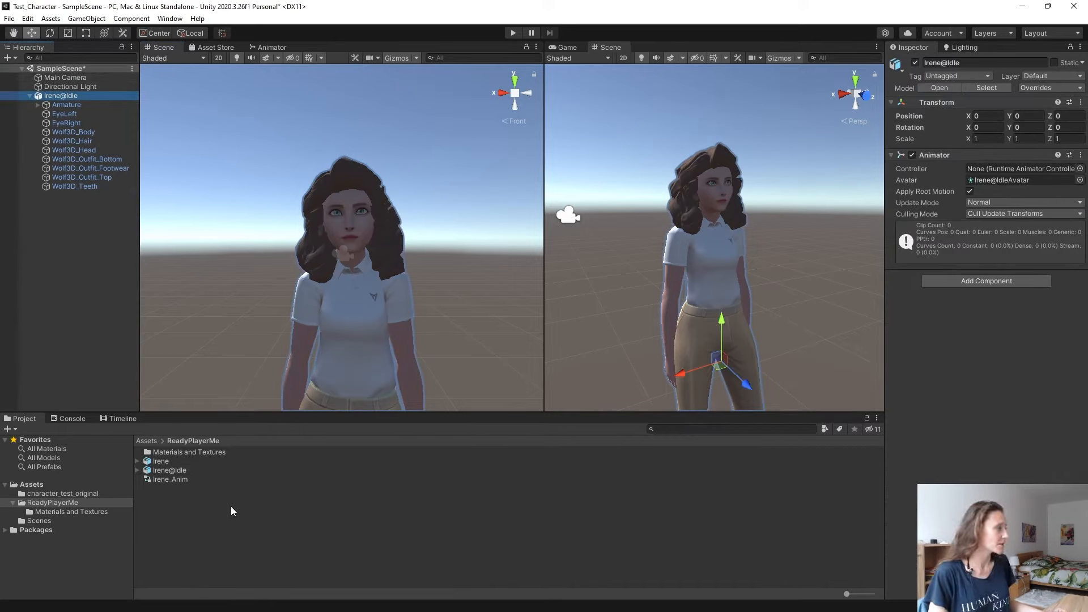
left_click(160, 480)
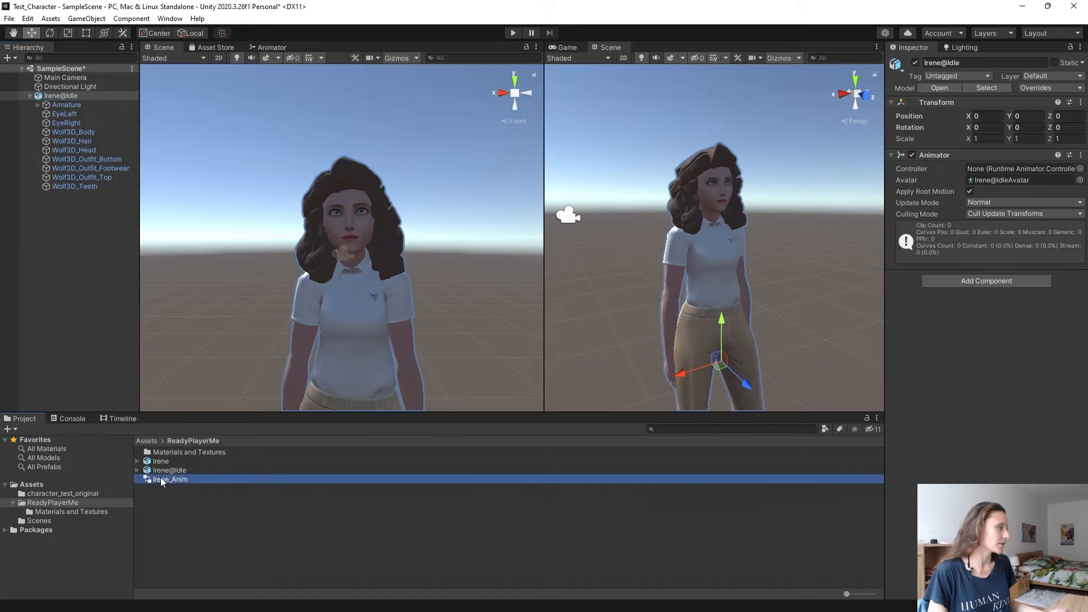
left_click_drag(164, 478, 1004, 168)
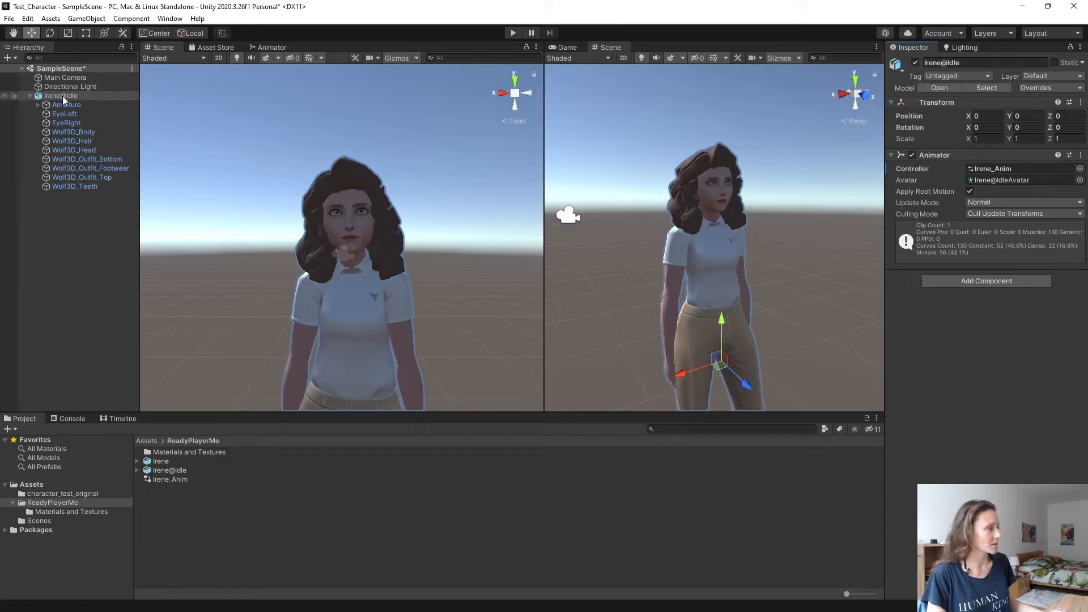
left_click(974, 168)
left_click(56, 225)
Run the scene to check the character's idle animation up close, and stop playback.
scroll(414, 202, "down", 2)
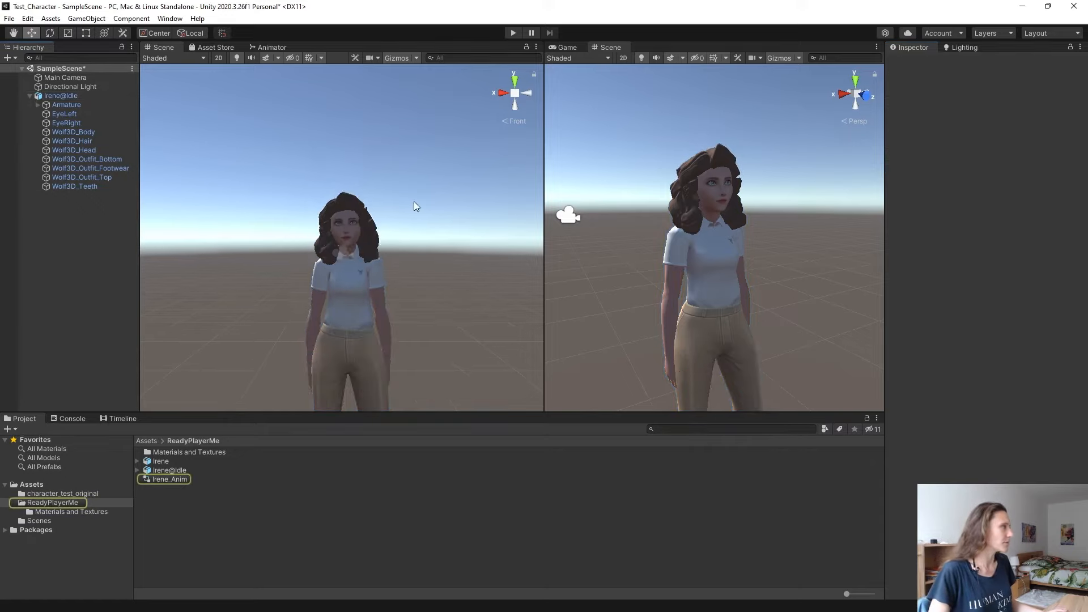
scroll(414, 202, "down", 3)
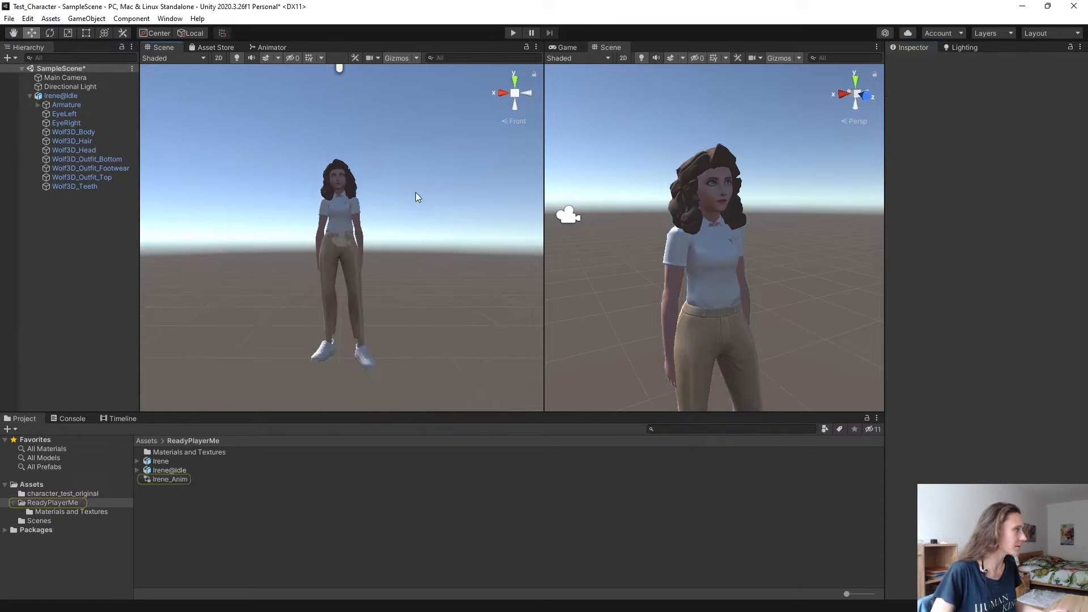
scroll(416, 197, "up", 2)
left_click(514, 32)
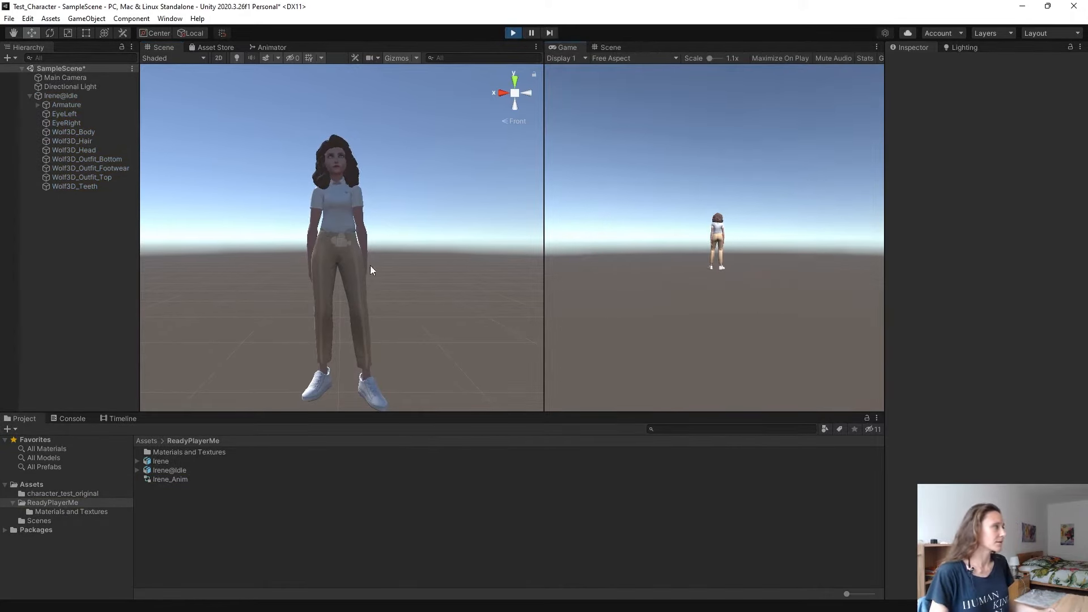
left_click(615, 47)
scroll(779, 297, "up", 3)
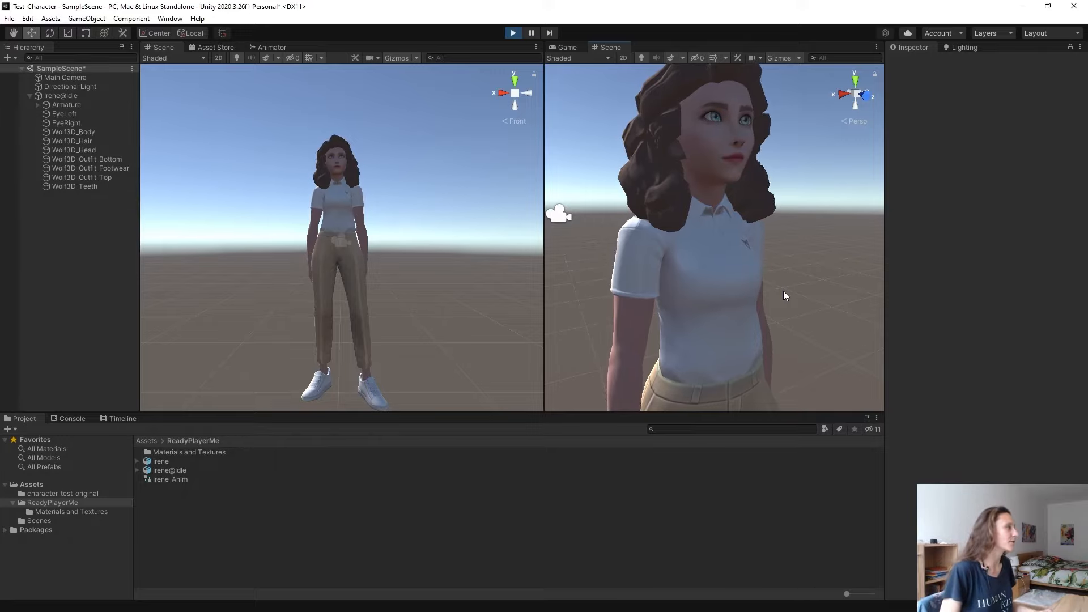
left_click(512, 34)
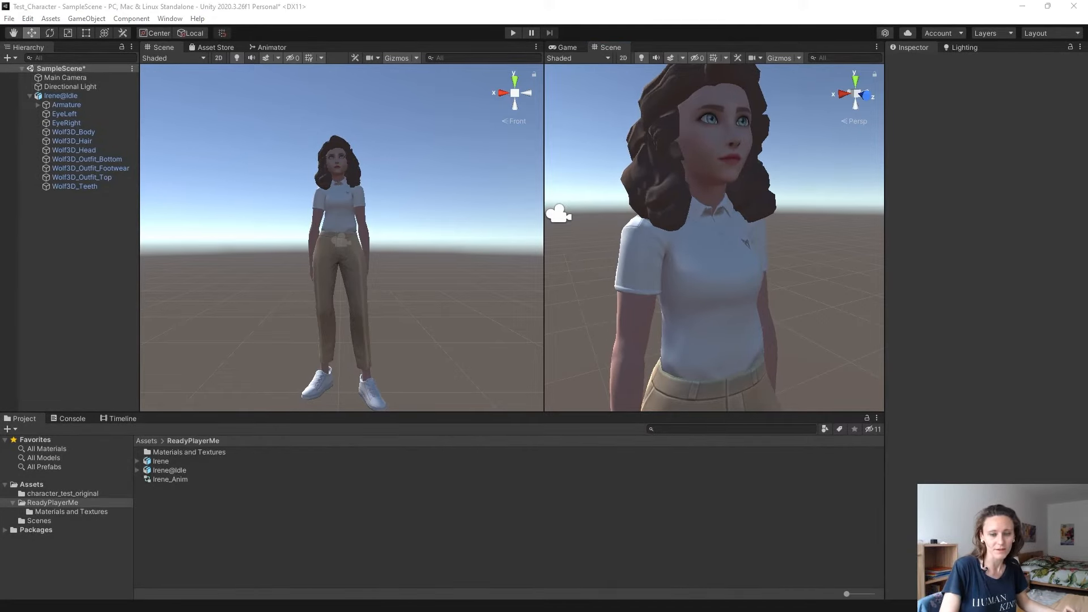
Switch to Mixamo in the browser and search the animations for "dancing".
key("alt+Tab")
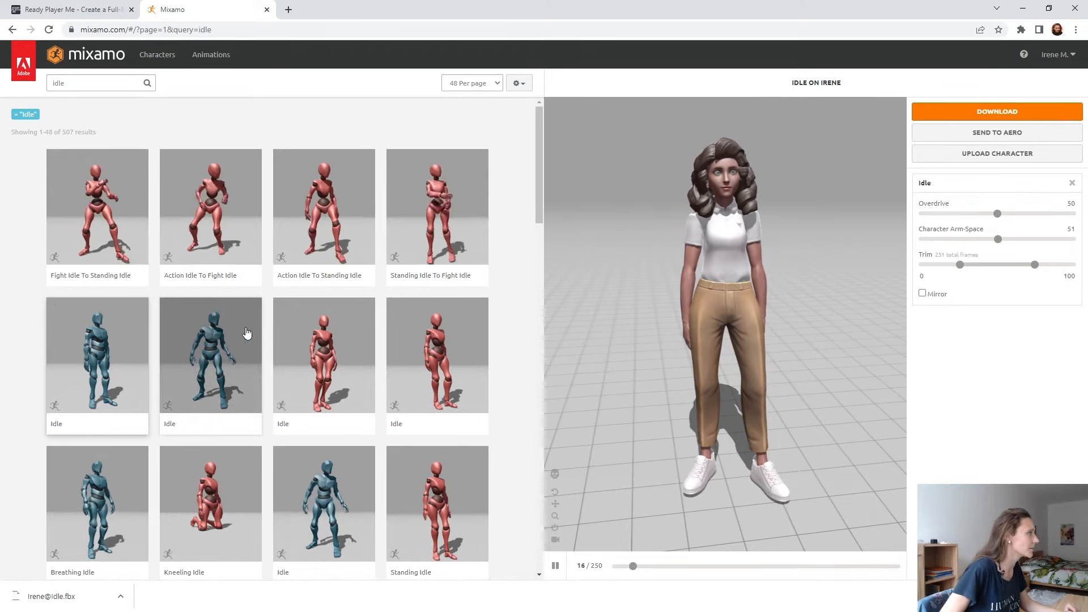
scroll(247, 335, "down", 10)
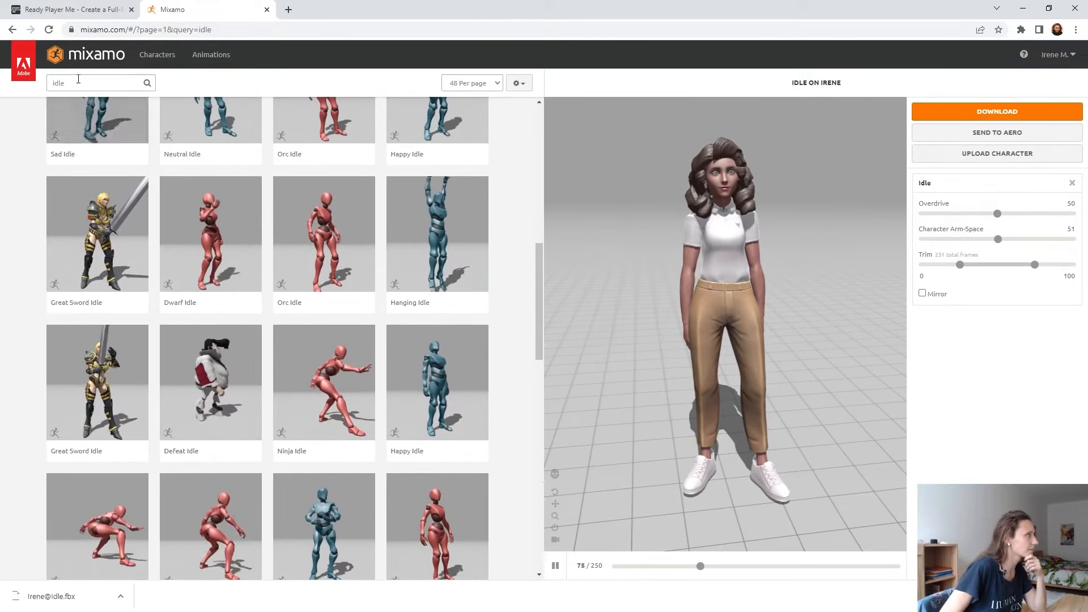
left_click(78, 82)
key("BackSpace")
key("BackSpace")
key("BackSpace")
key("BackSpace")
type("dance")
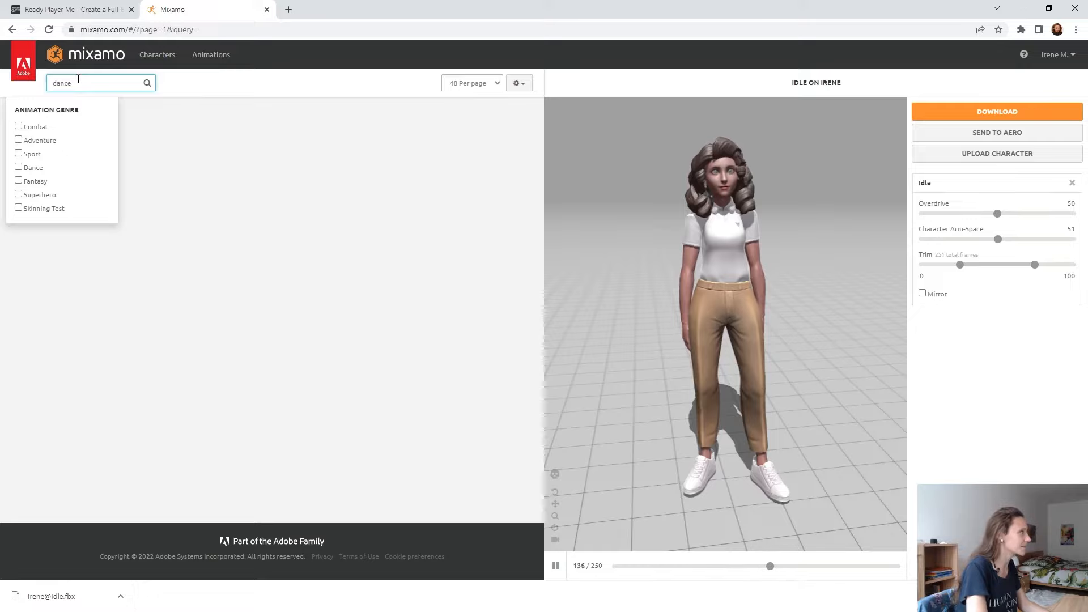
key("BackSpace")
type("ing")
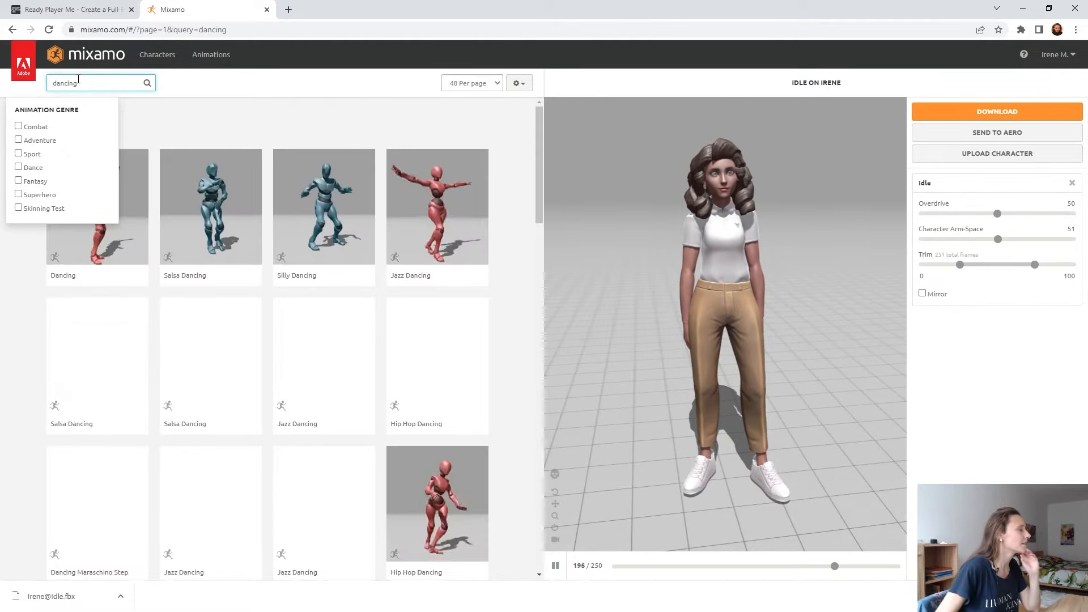
left_click(366, 119)
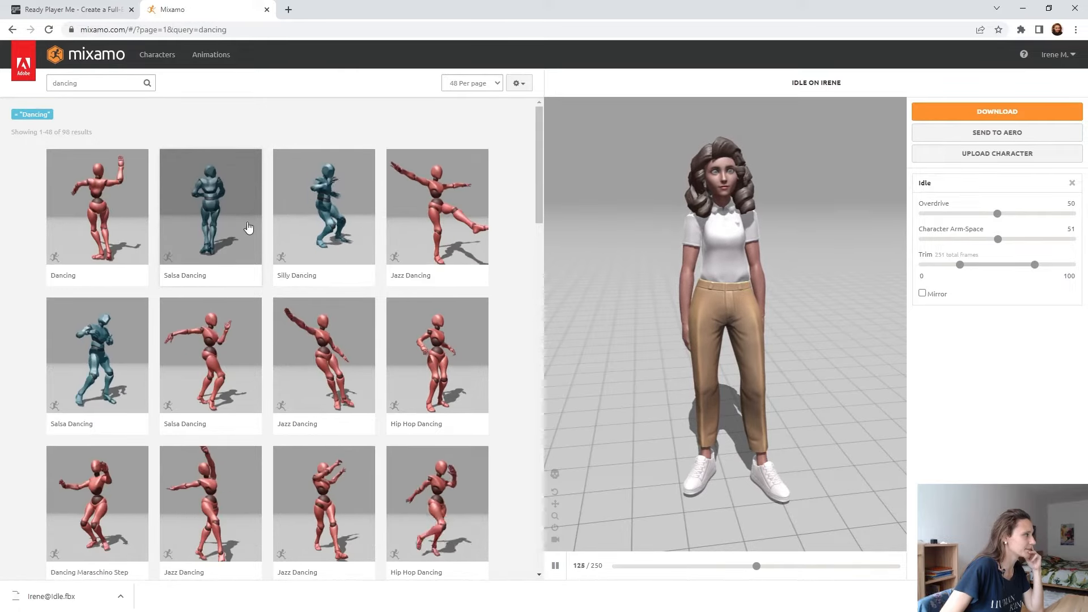
Apply a Hip Hop Dancing animation to the character and download it as FBX for Unity with skin, 30 fps and no keyframe reduction.
scroll(221, 294, "down", 2)
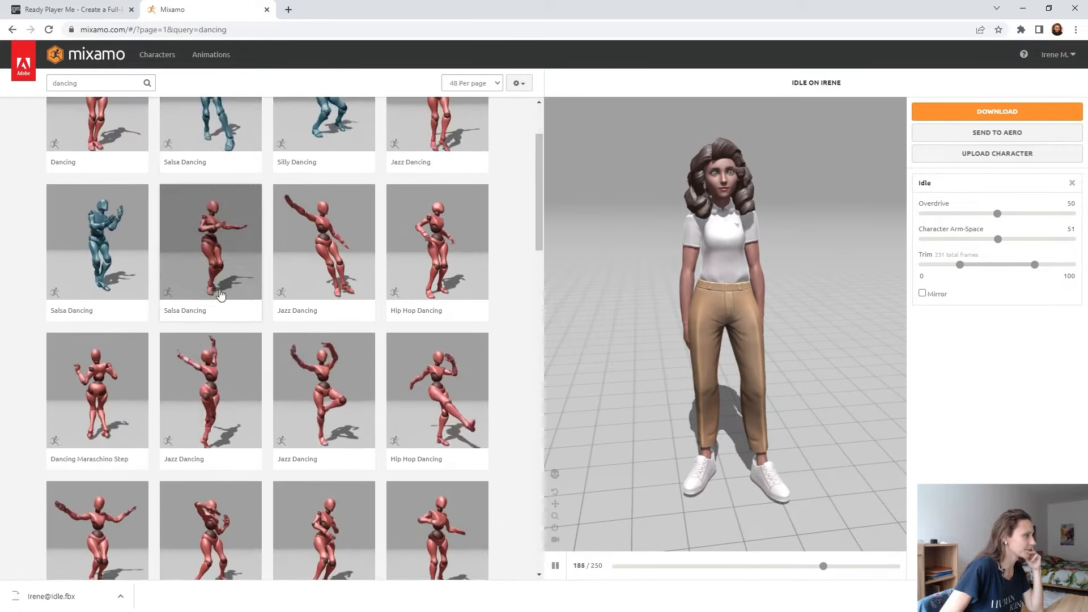
scroll(222, 296, "down", 1)
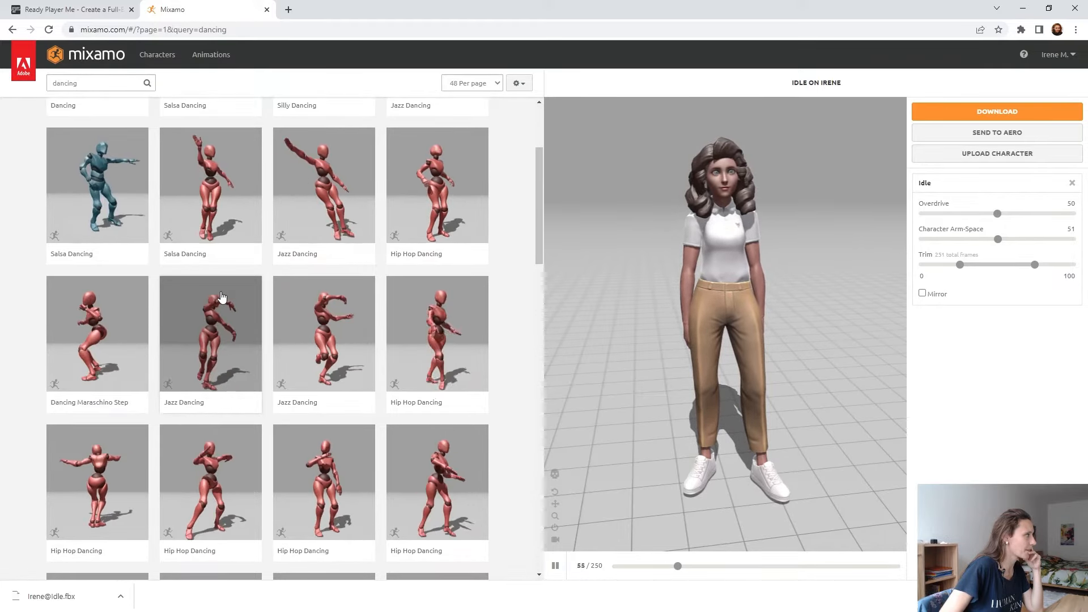
scroll(221, 296, "down", 3)
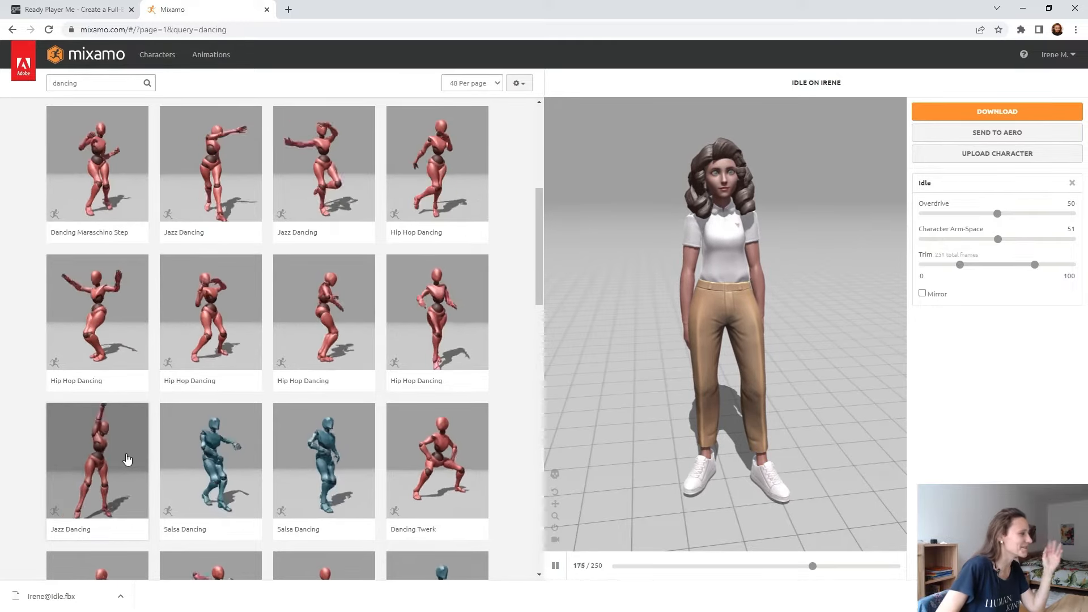
left_click(432, 332)
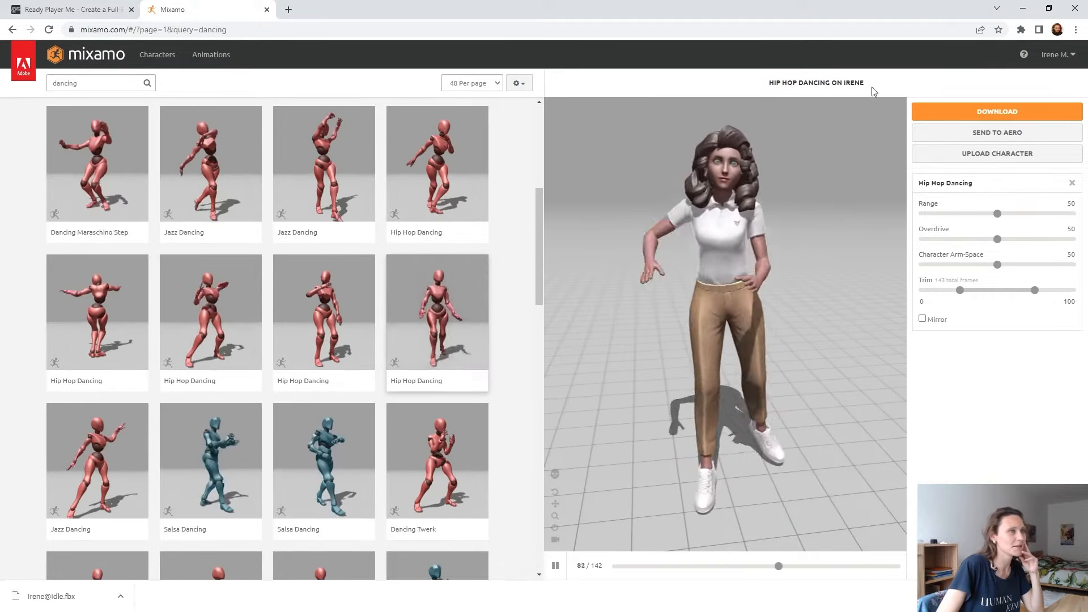
left_click(1053, 116)
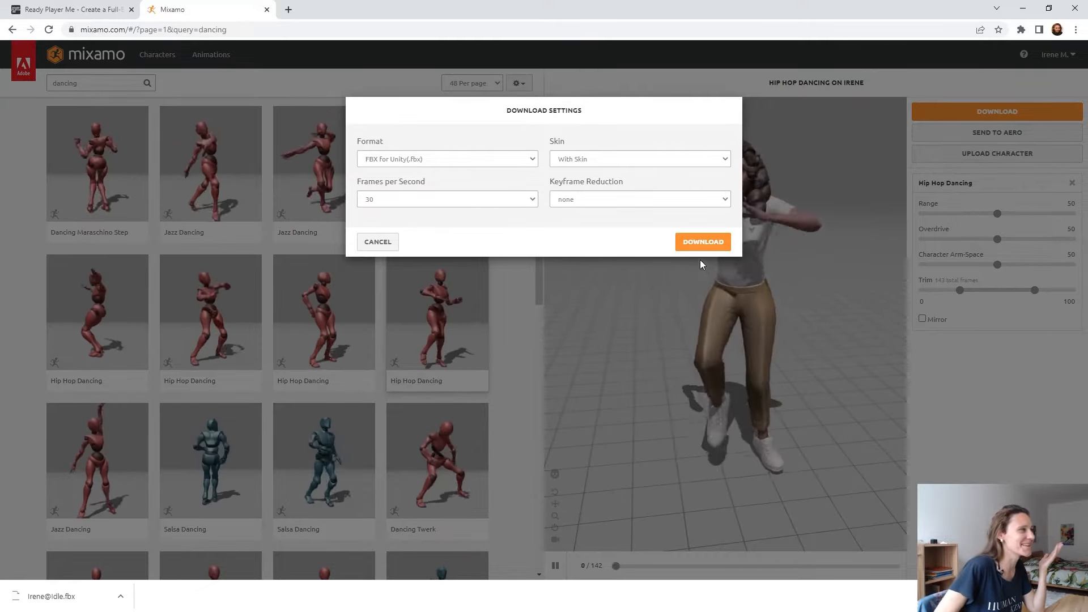
left_click(712, 243)
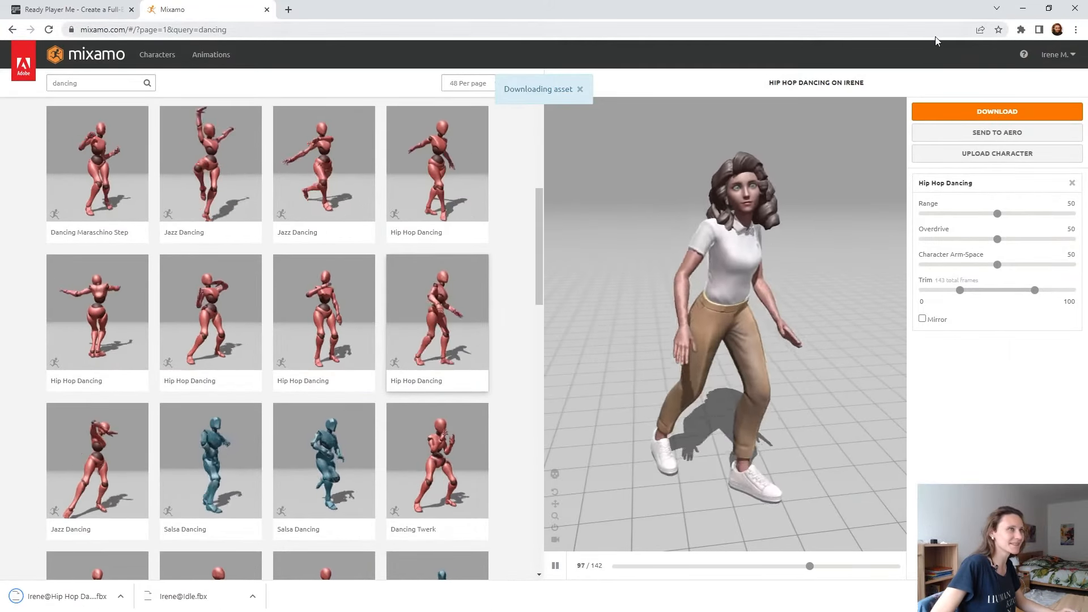
Import the downloaded Hip Hop Dancing FBX into the ReadyPlayerMe folder of the Unity project.
left_click(1049, 8)
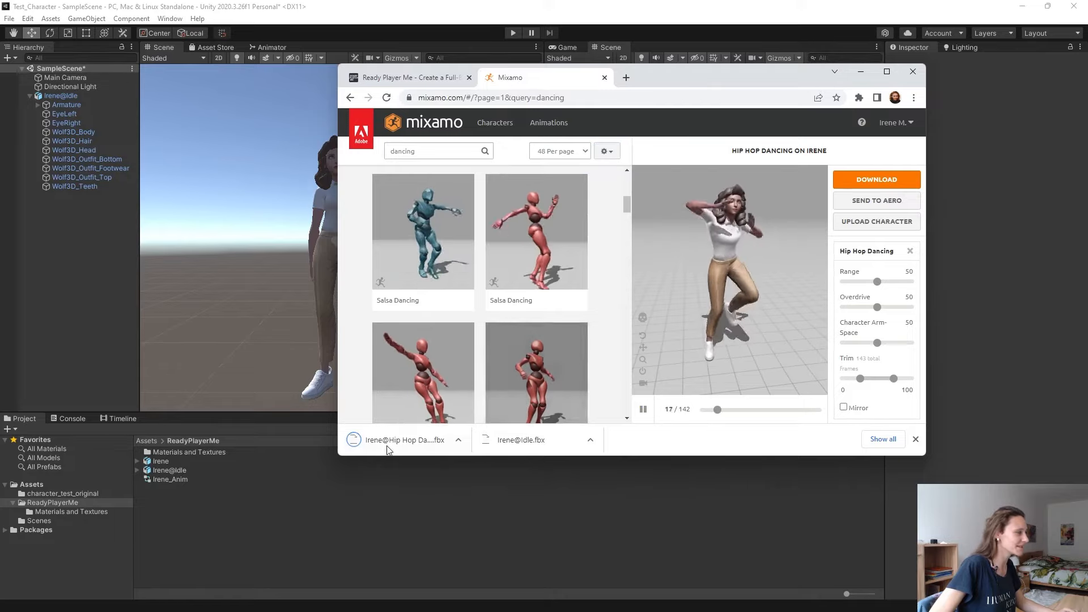
left_click_drag(377, 440, 296, 523)
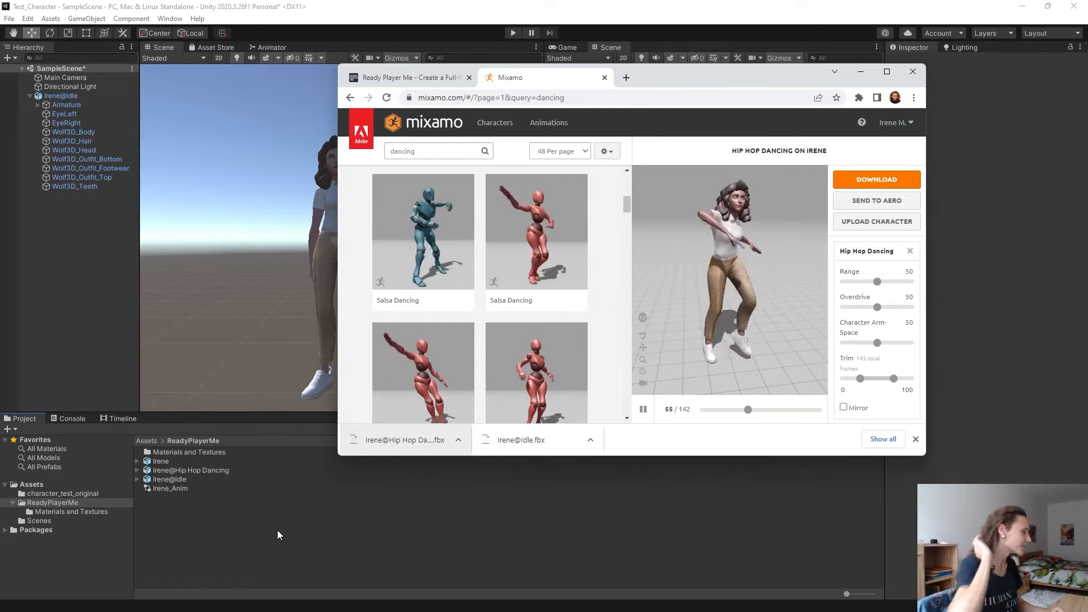
left_click(277, 529)
Enable Loop Time for the Hip Hop Dancing clip in its import settings and apply the change.
left_click(225, 470)
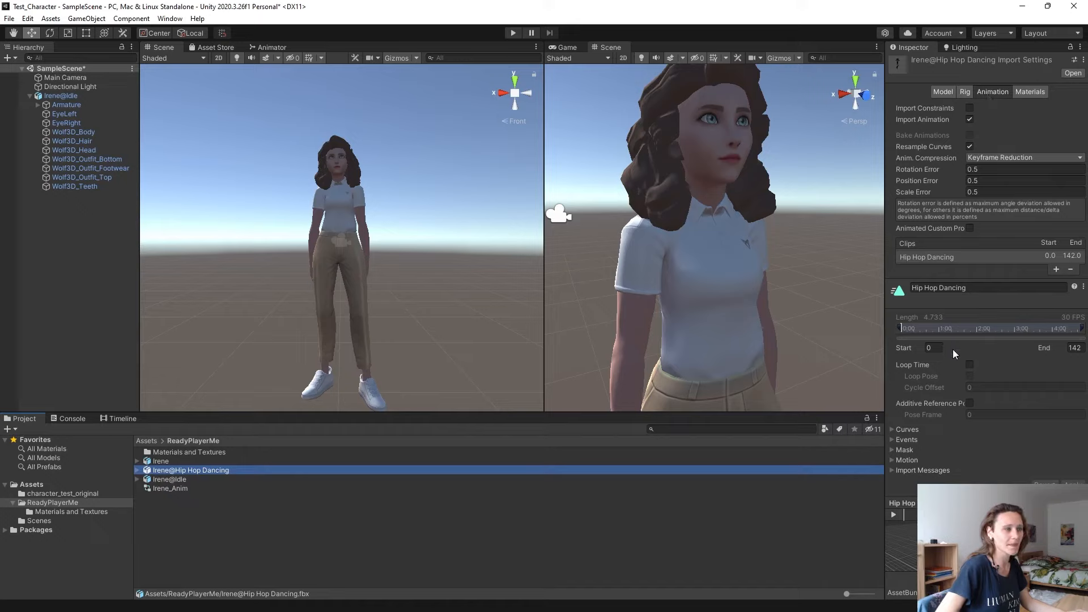
left_click(968, 366)
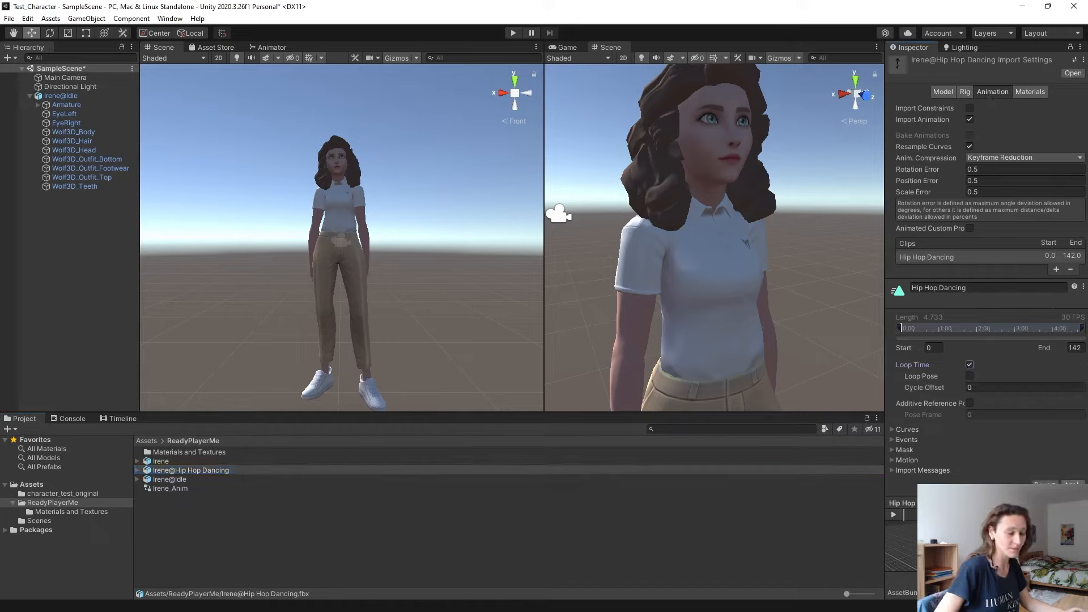
left_click(1073, 485)
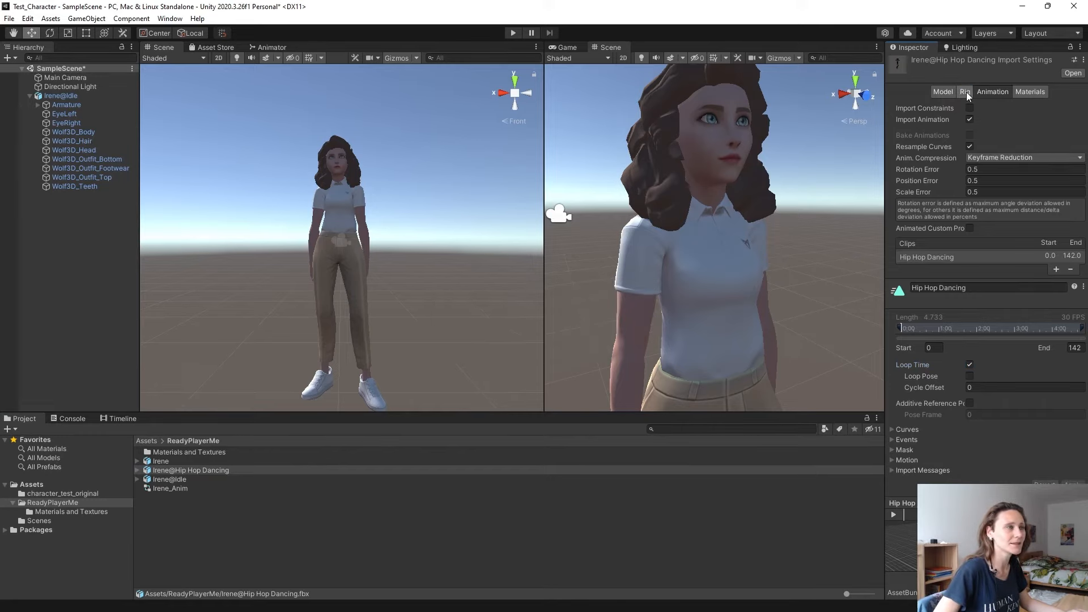
Set the rig of Irene@Hip Hop Dancing to Humanoid, with the avatar created from this model, and apply it.
left_click(966, 91)
left_click(981, 107)
left_click(997, 159)
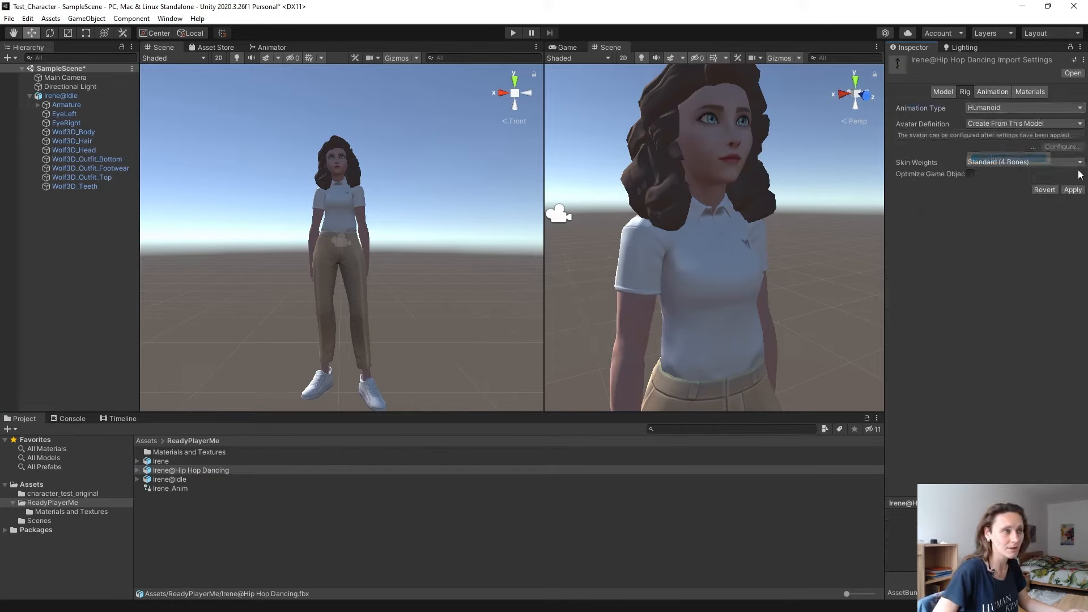
left_click(1073, 190)
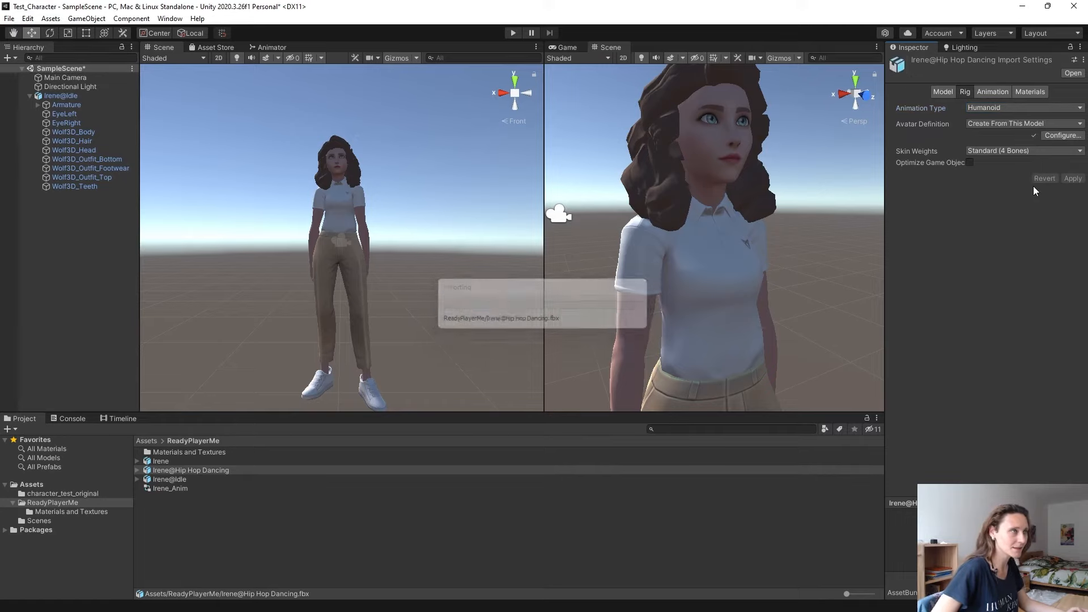
Add the Irene@Hip Hop Dancing model to the scene hierarchy and select the Irene@Idle object.
left_click(186, 467)
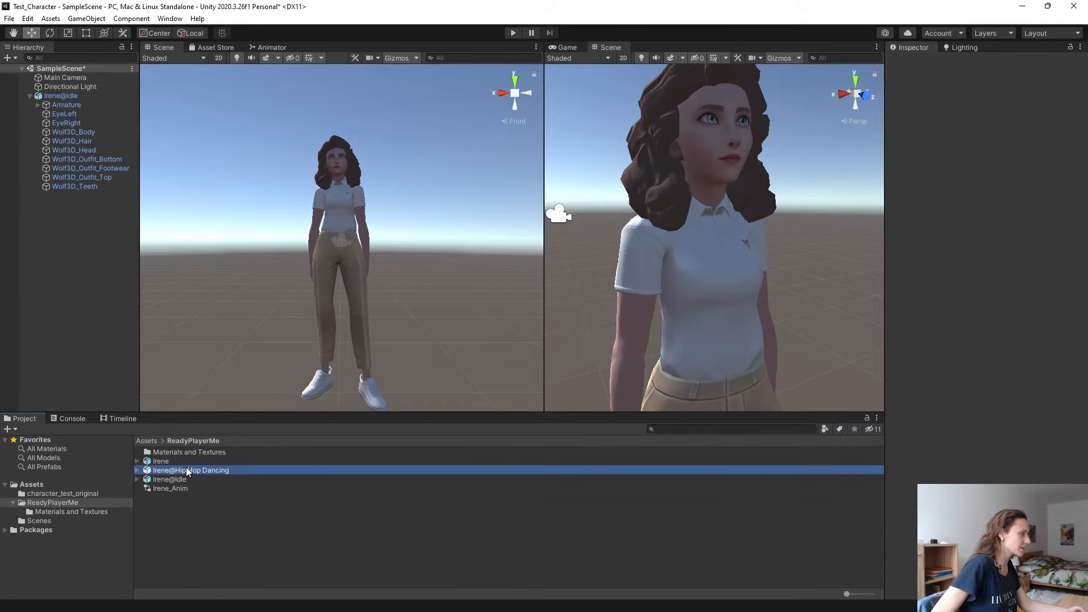
left_click(86, 274)
left_click_drag(87, 274, 85, 273)
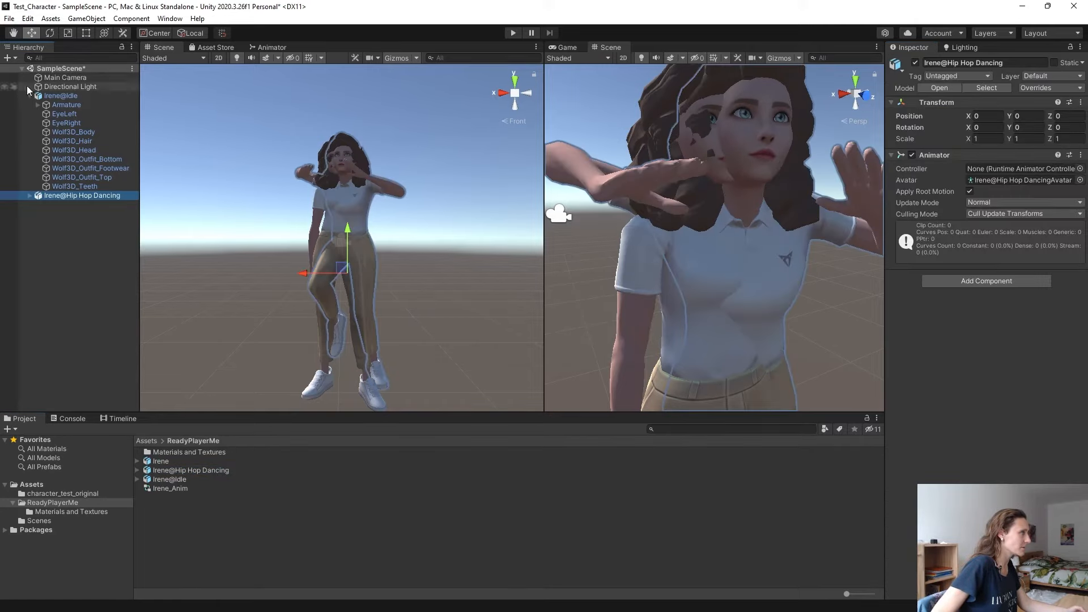
left_click(61, 95)
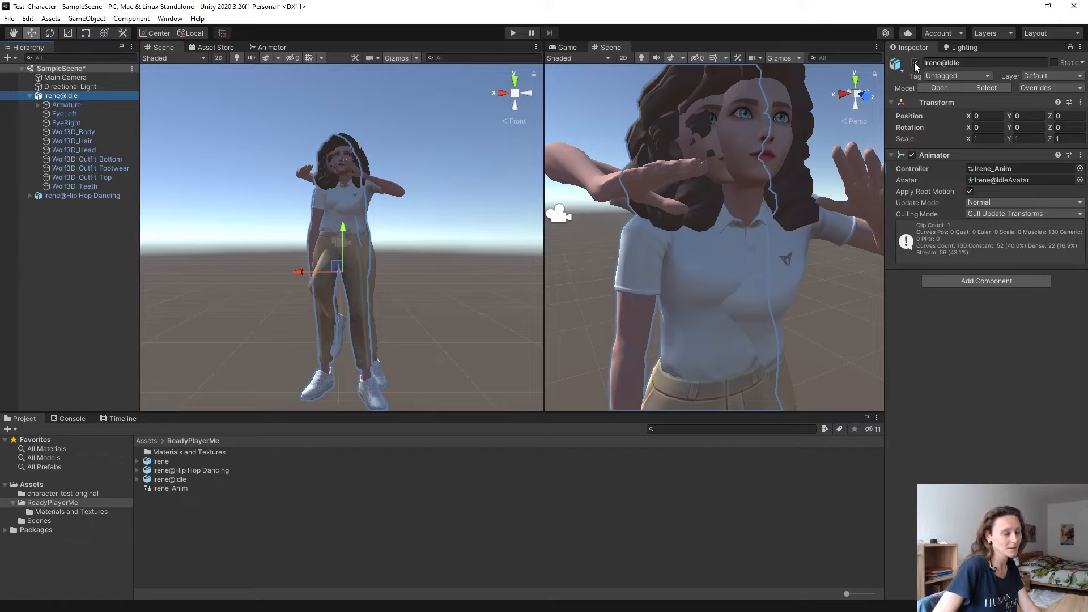
Deactivate the Irene@Idle object in the scene and select the Irene@Hip Hop Dancing object.
right_click(78, 95)
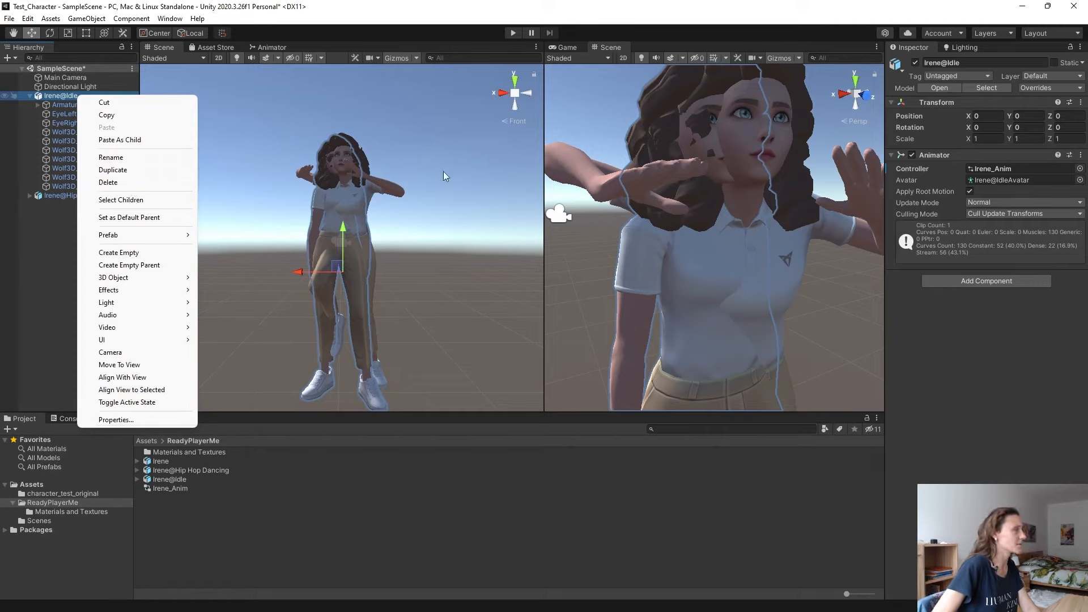
left_click(31, 289)
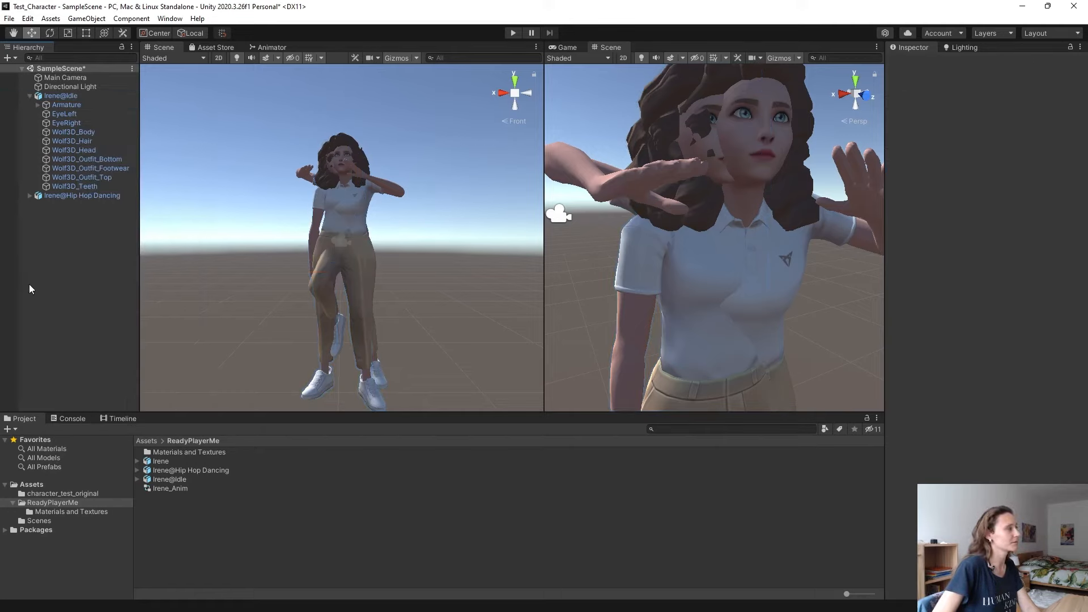
left_click(67, 96)
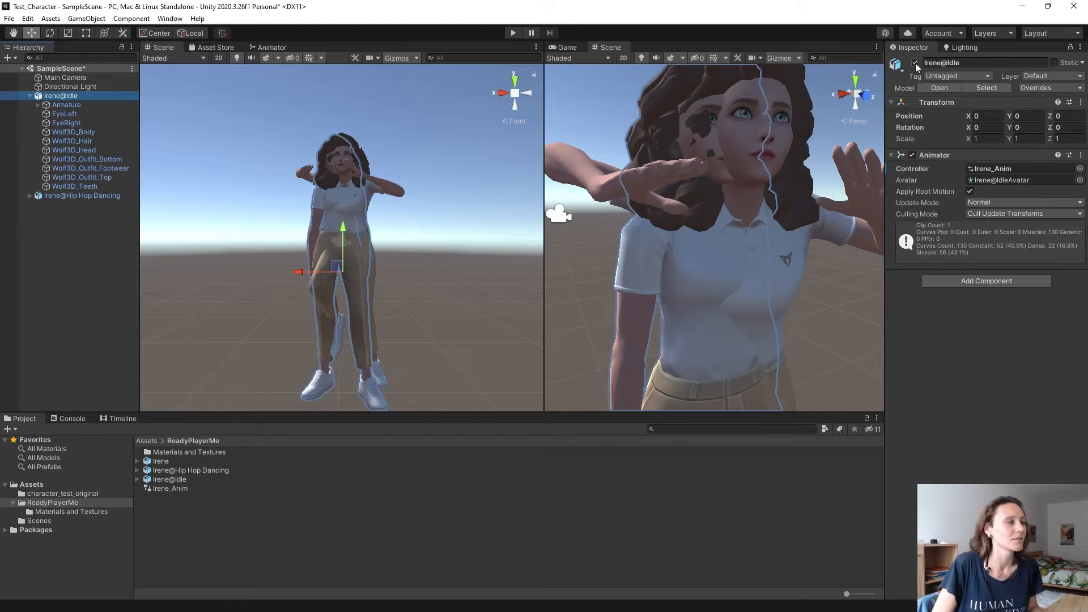
left_click(916, 63)
left_click(88, 196)
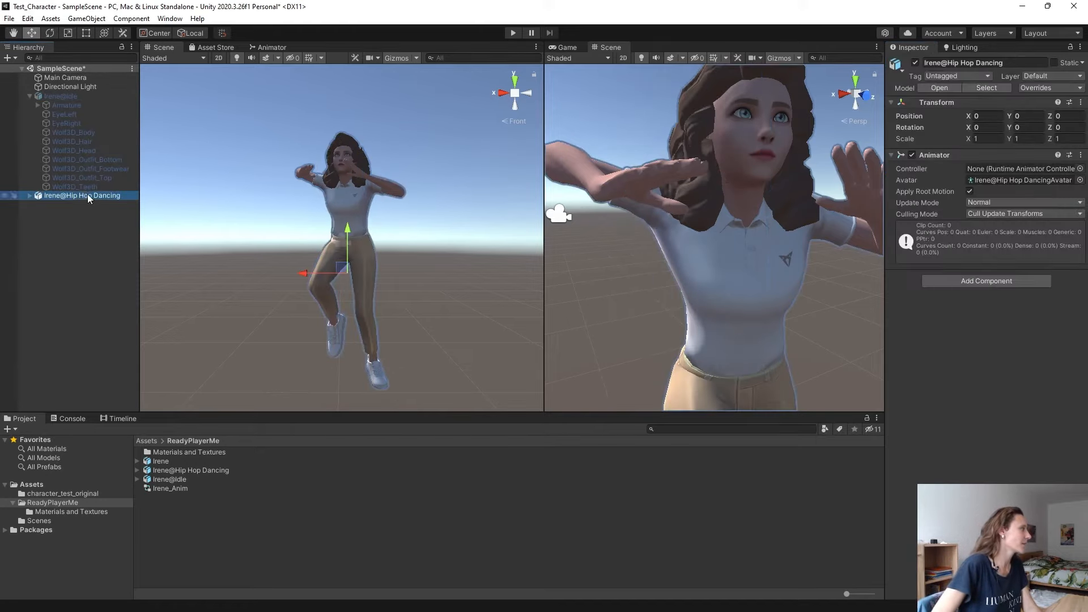
Create an Animator Controller named Irene_Dancing in the ReadyPlayerMe folder.
right_click(181, 506)
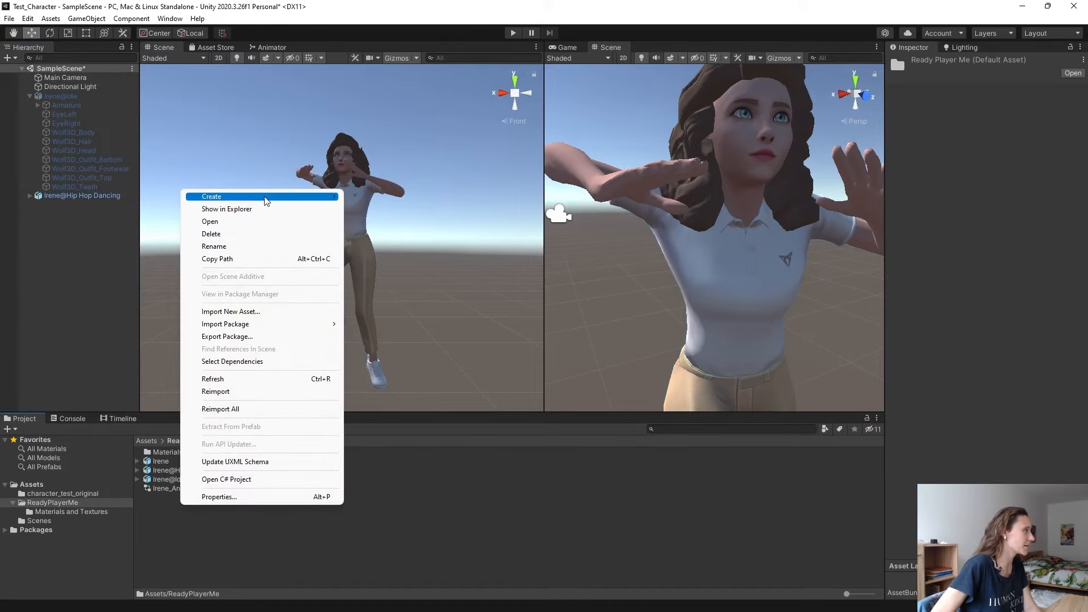
mouse_move(268, 199)
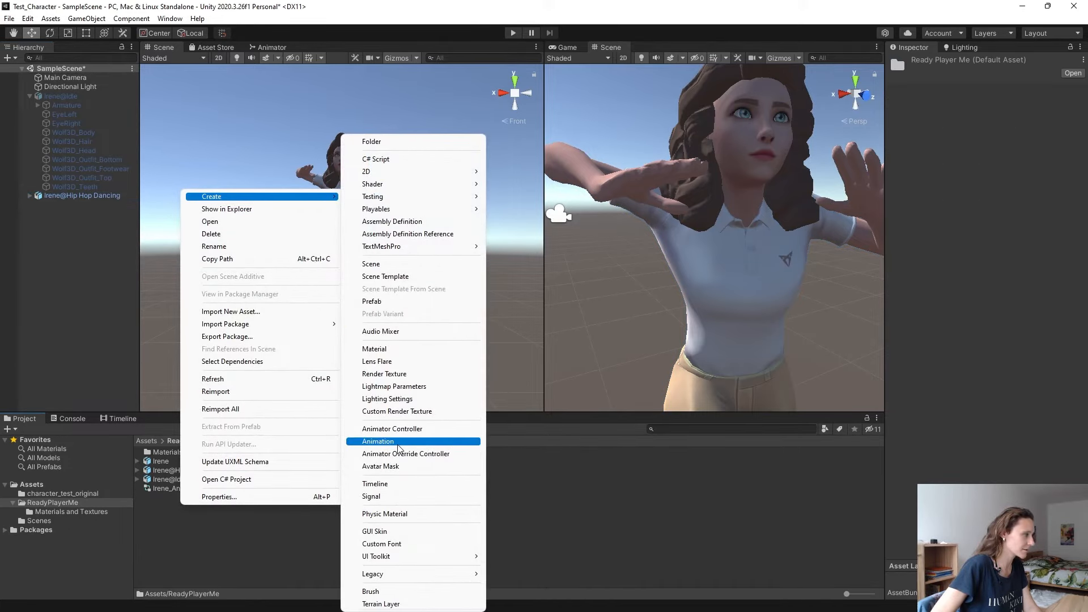
left_click(396, 429)
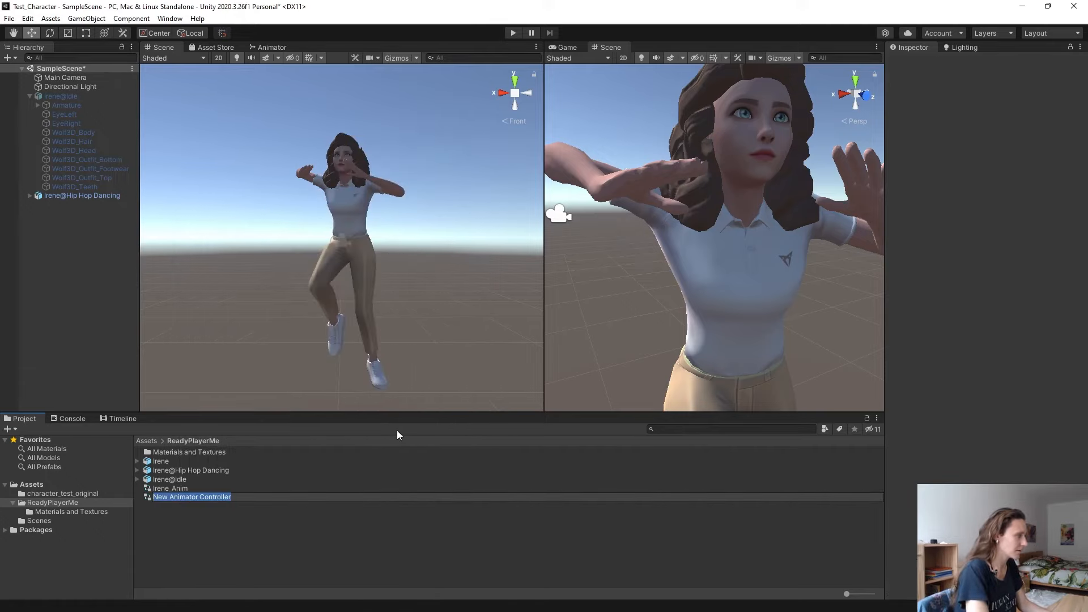
type("Irene_Dancing")
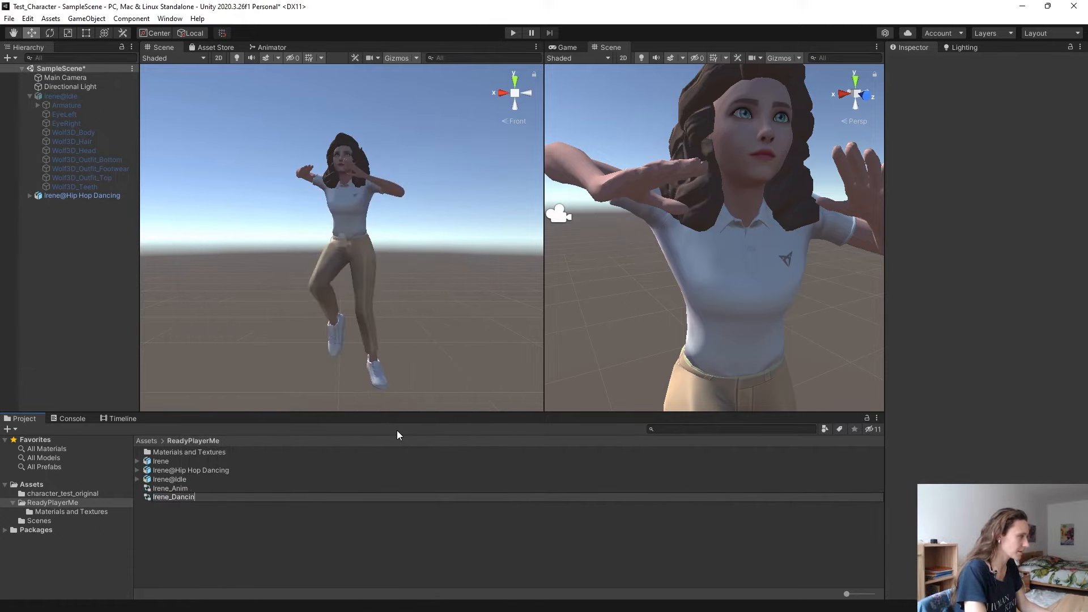
key("Return")
Open the Irene_Dancing controller and add the Hip Hop Dancing animation from Irene@Hip Hop Dancing as its default state.
double_click(324, 498)
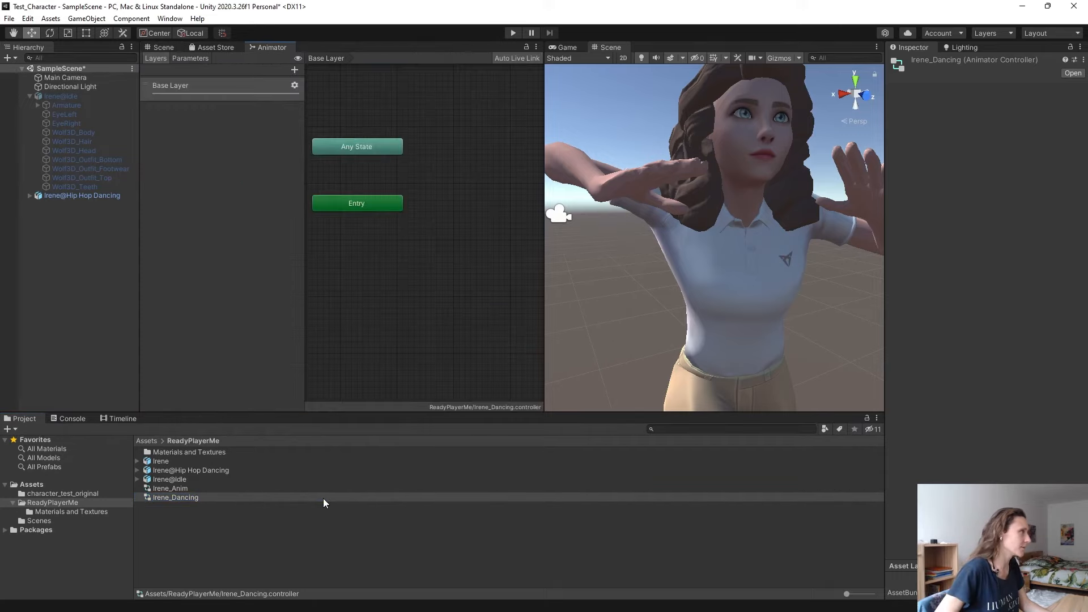
left_click_drag(182, 473, 468, 163)
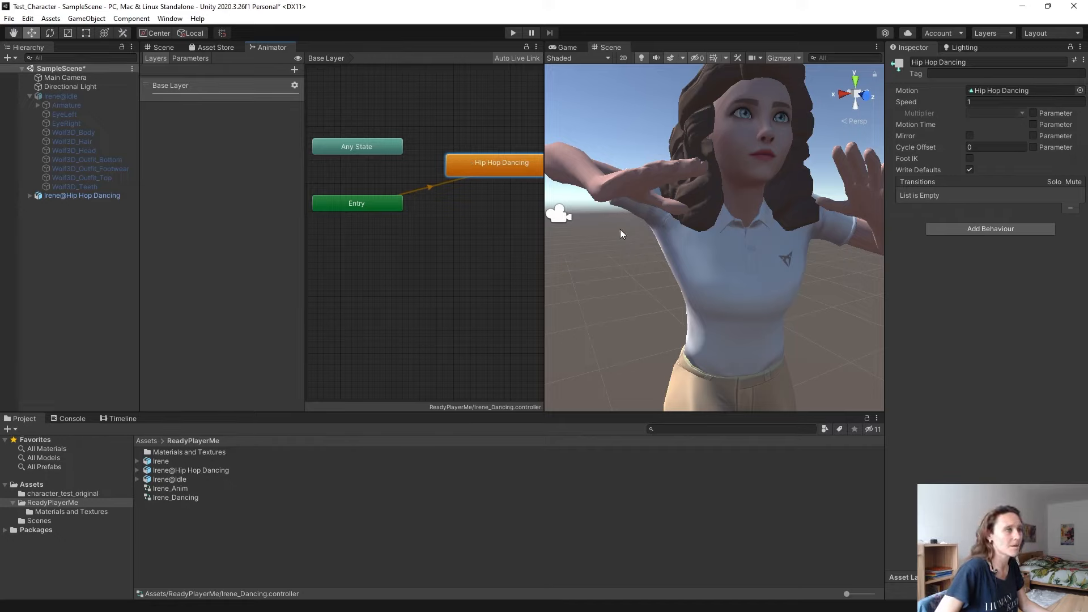
left_click(441, 243)
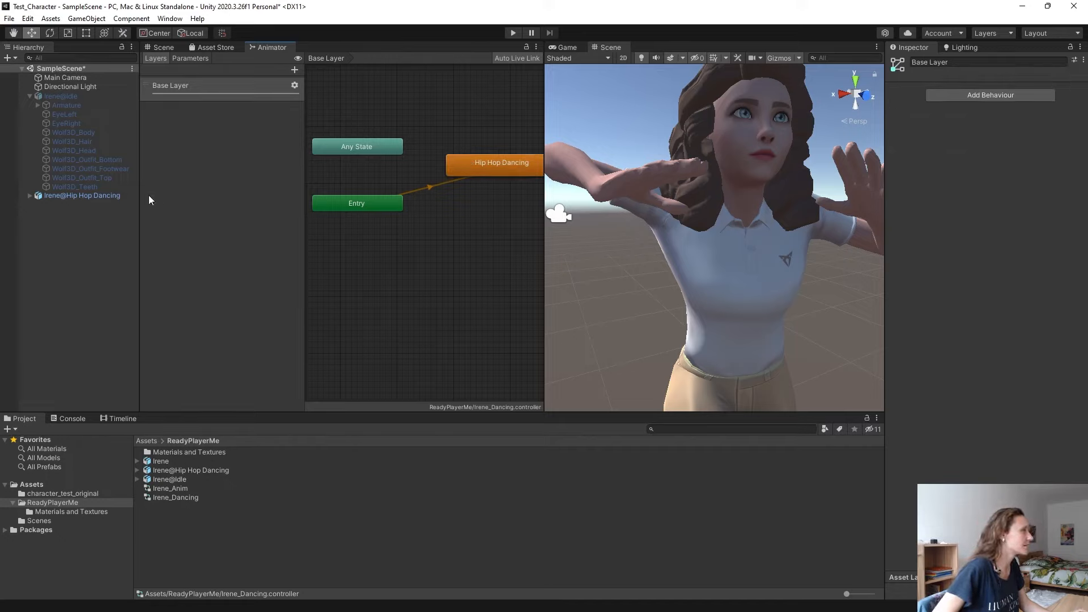
Assign Irene_Dancing as the Animator controller of the Irene@Hip Hop Dancing object.
left_click(82, 196)
left_click(30, 195)
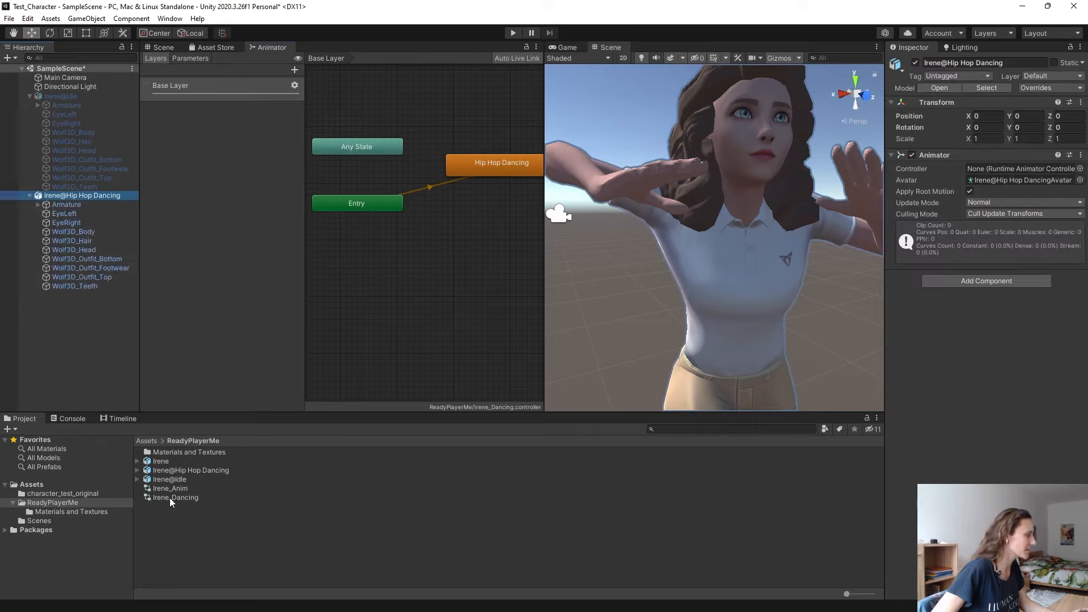
left_click_drag(169, 498, 1010, 170)
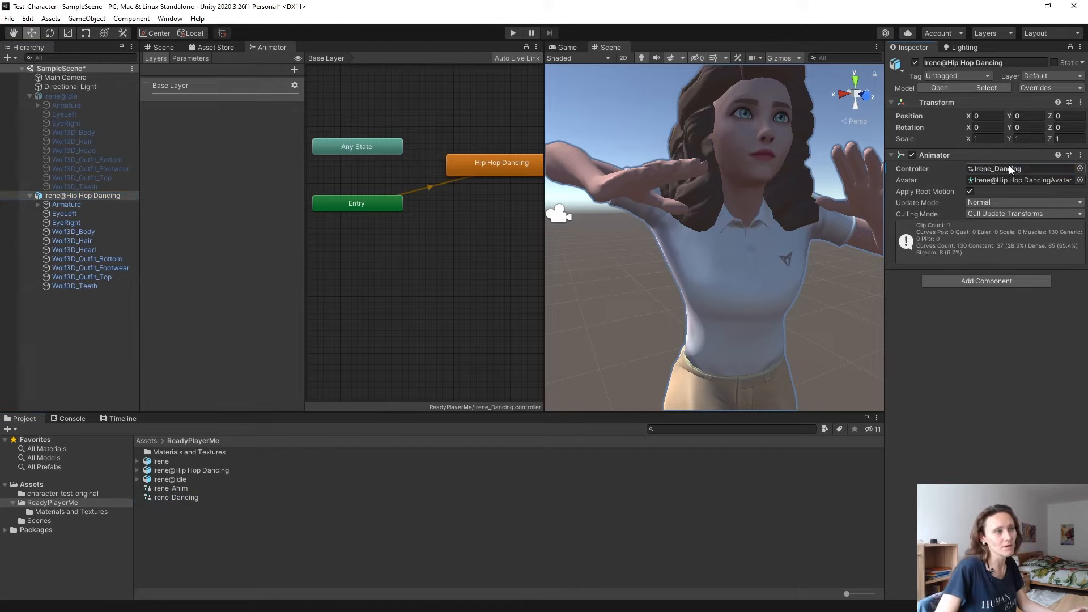
left_click(195, 246)
Play the scene to check the dance animation from the right and front views, and stop playback.
left_click(162, 47)
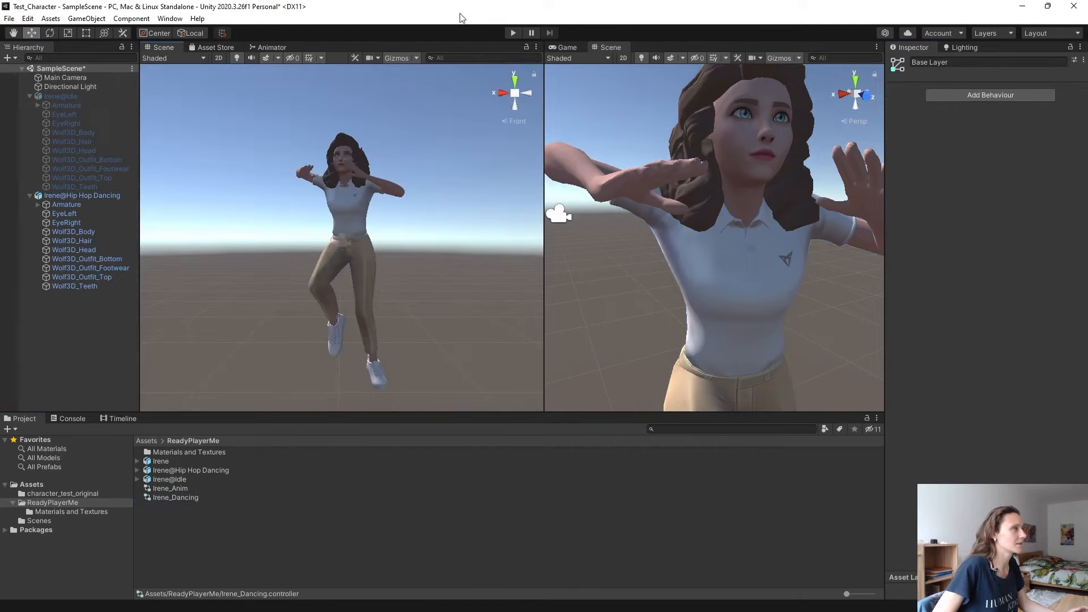
left_click(511, 33)
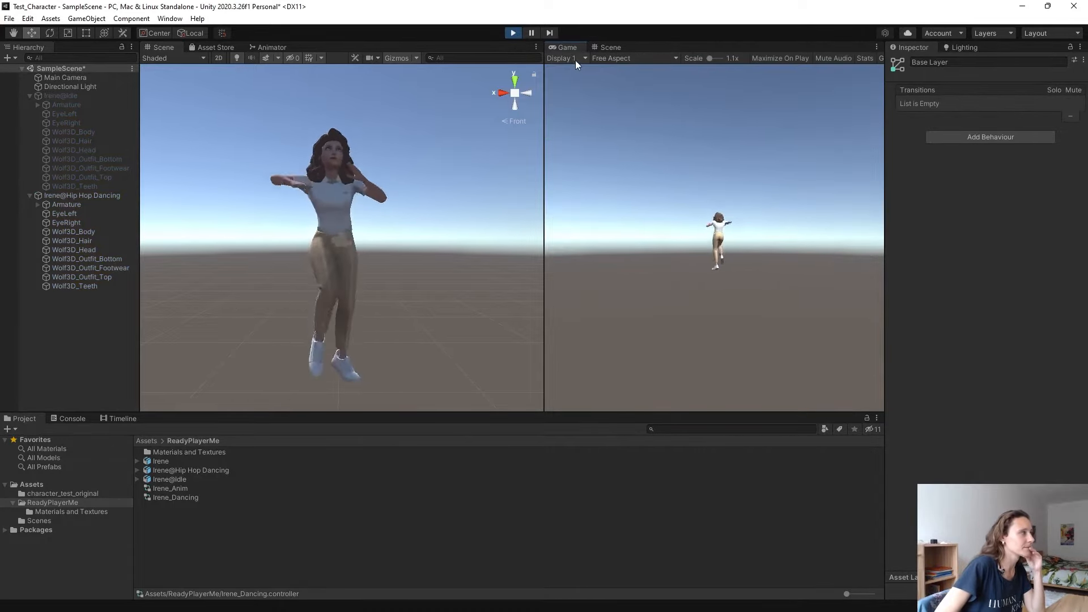
left_click(608, 47)
scroll(671, 204, "down", 5)
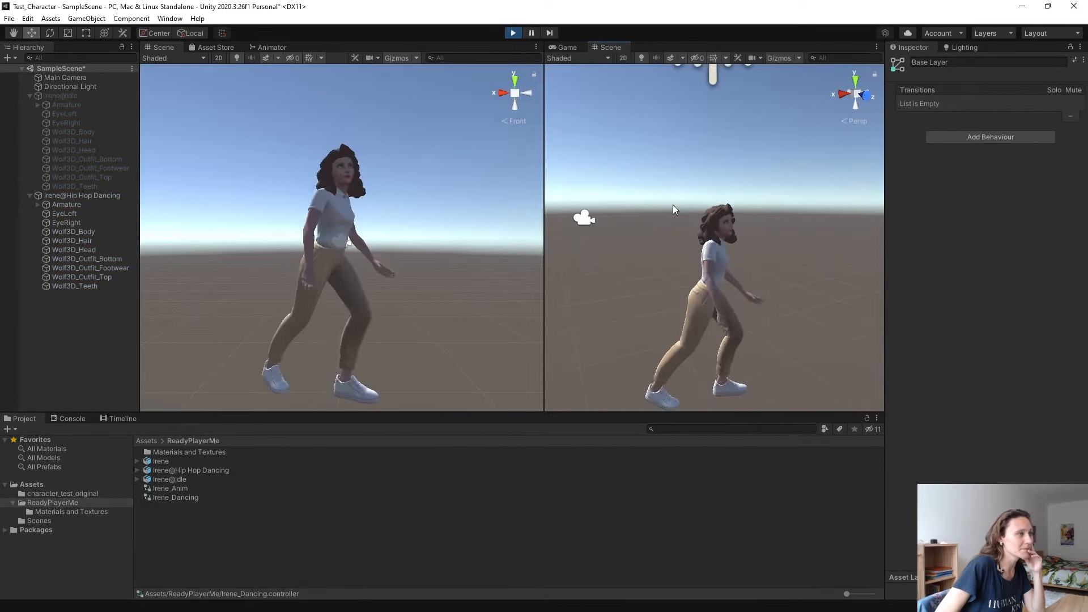
middle_click_drag(698, 274, 695, 243)
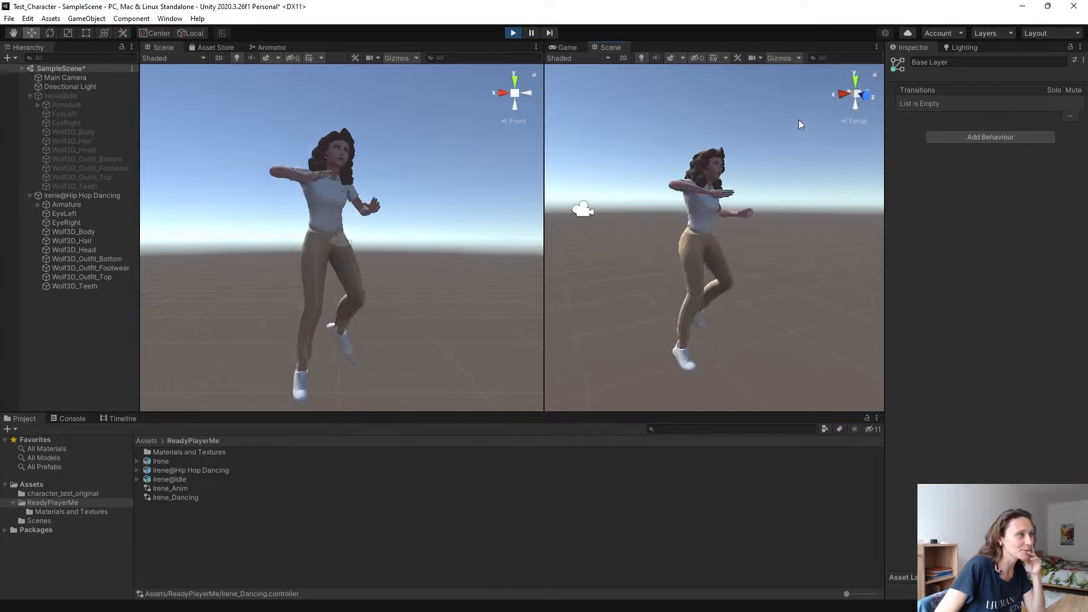
left_click(841, 95)
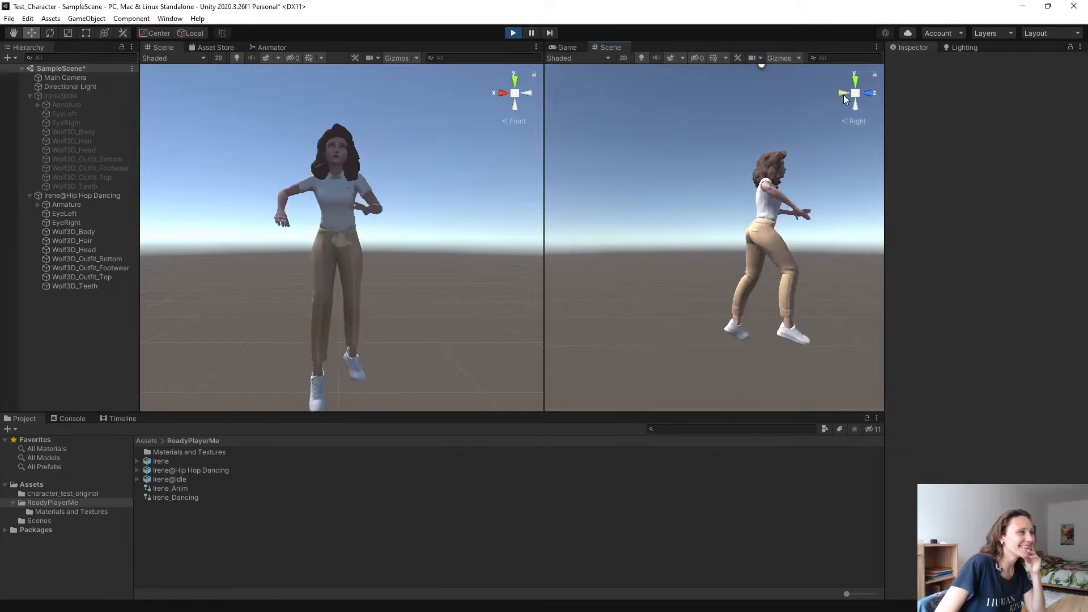
left_click(844, 94)
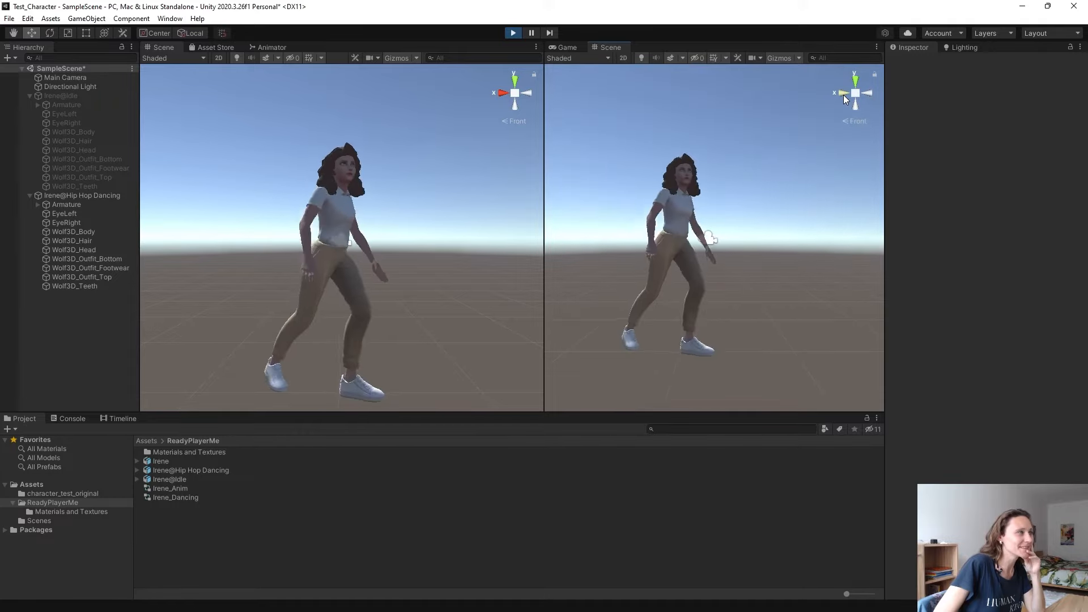
left_click(513, 34)
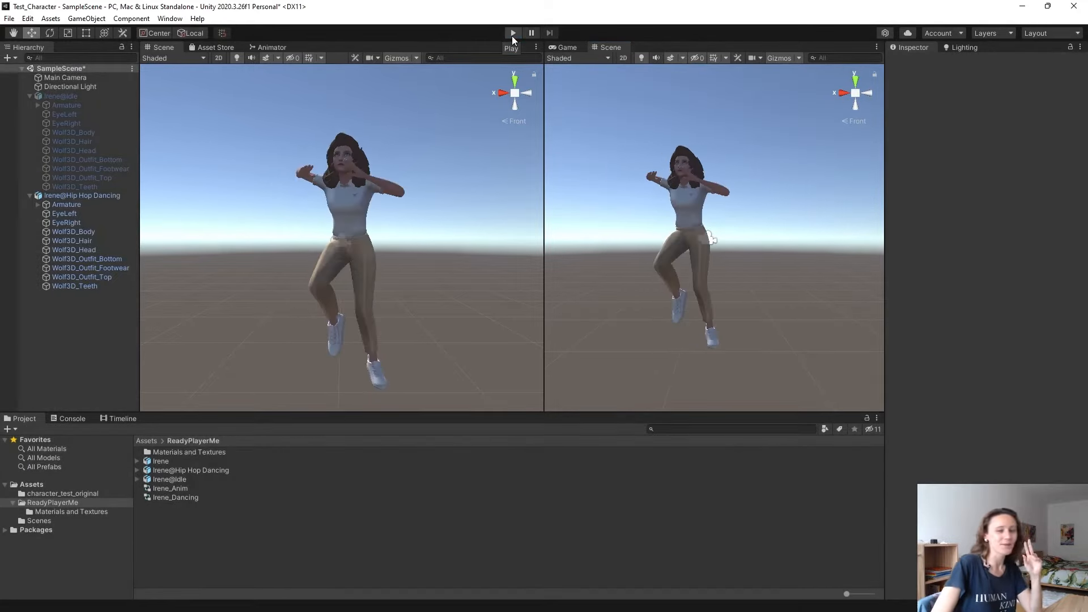